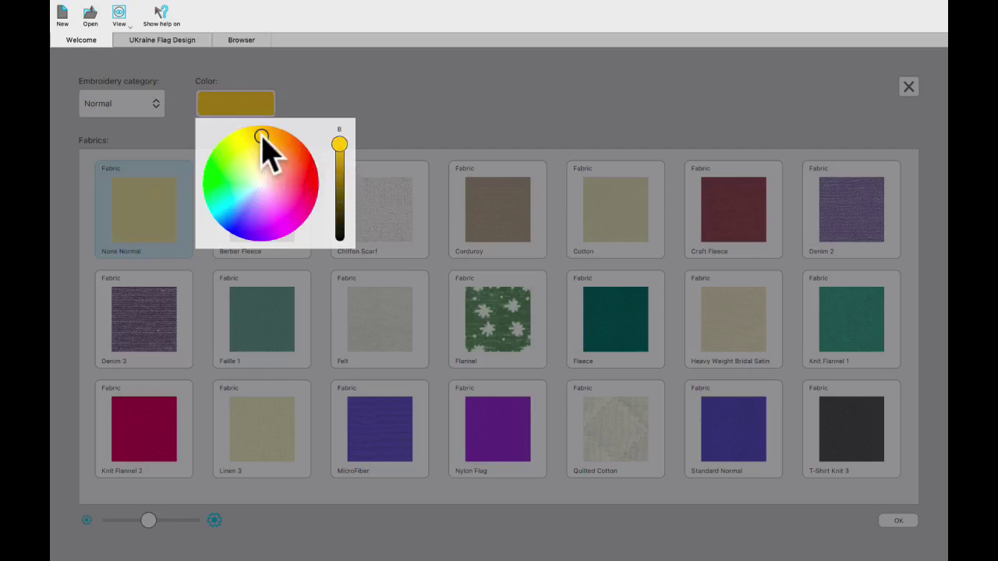
Set the None Normal fabric's color to white and accept the fabric settings
left_click(318, 106)
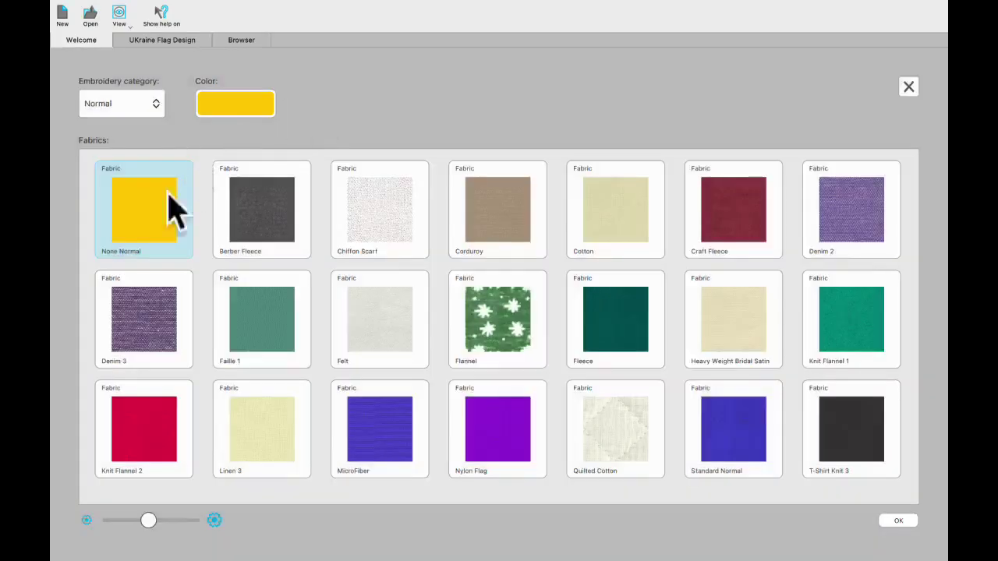
left_click(269, 98)
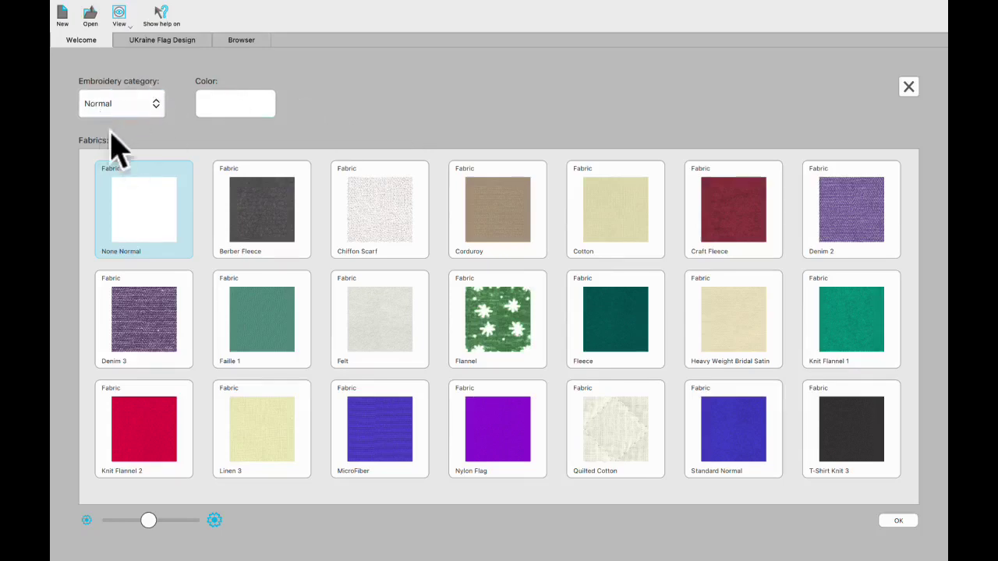
left_click(901, 521)
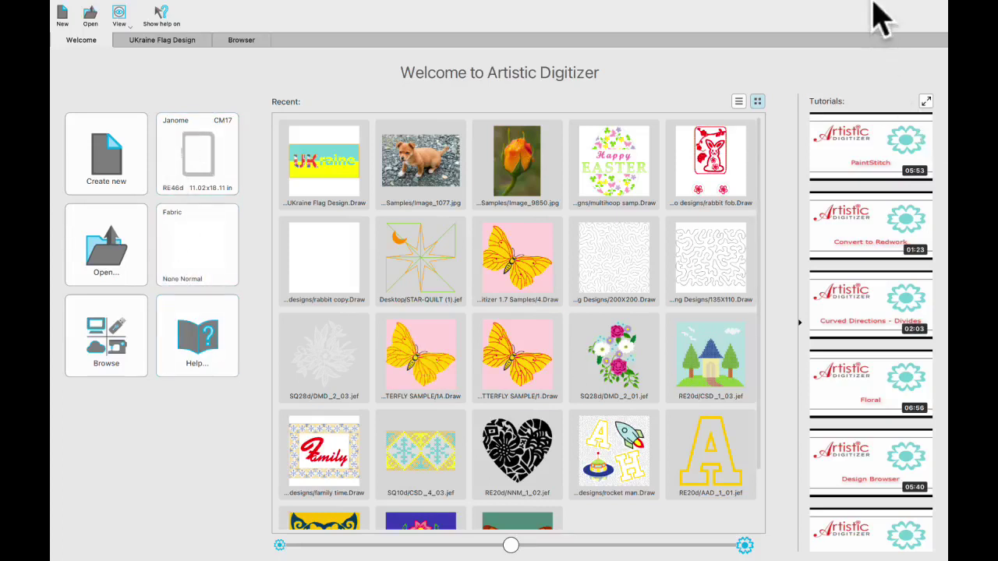
Open the recent floral design SQ28d/DMD_2_01.jef and select the joined petals of its two upper purple flowers
mouse_move(824, 6)
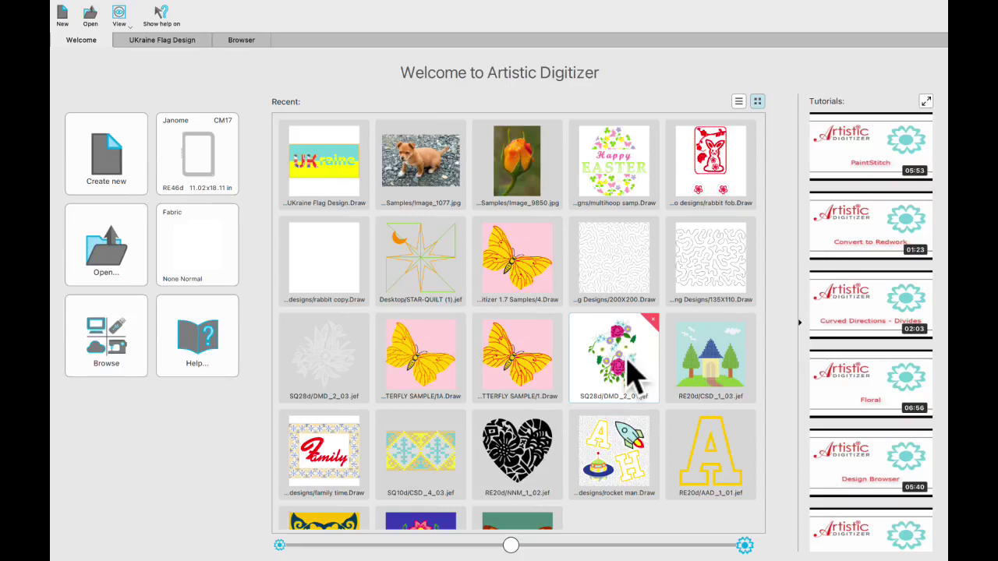
left_click(629, 364)
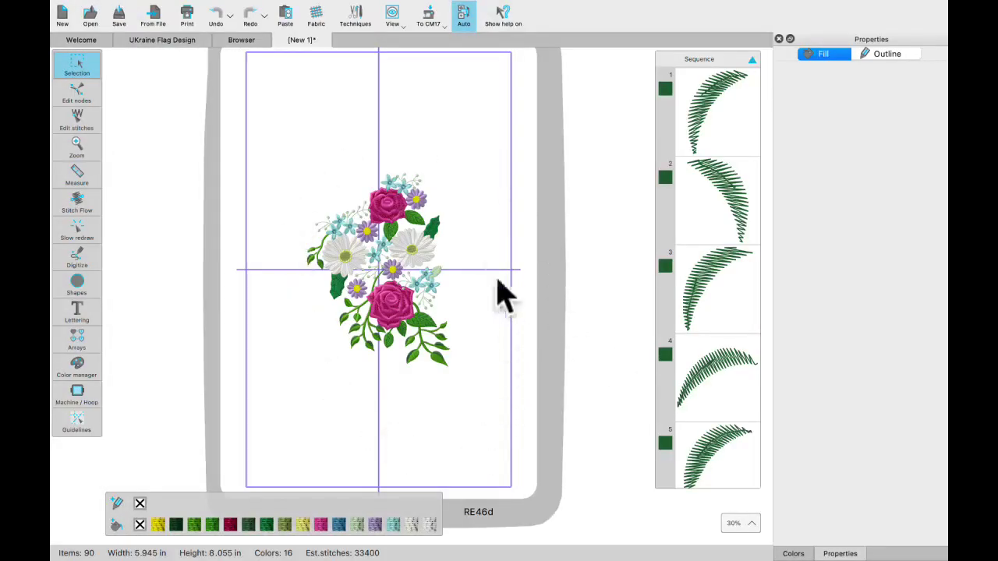
left_click(426, 226)
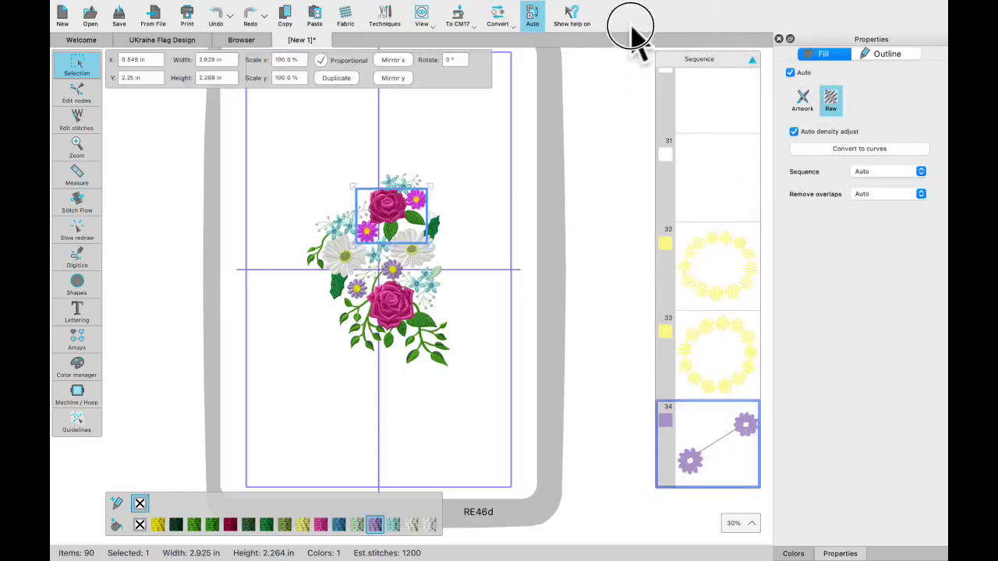
left_click(833, 102)
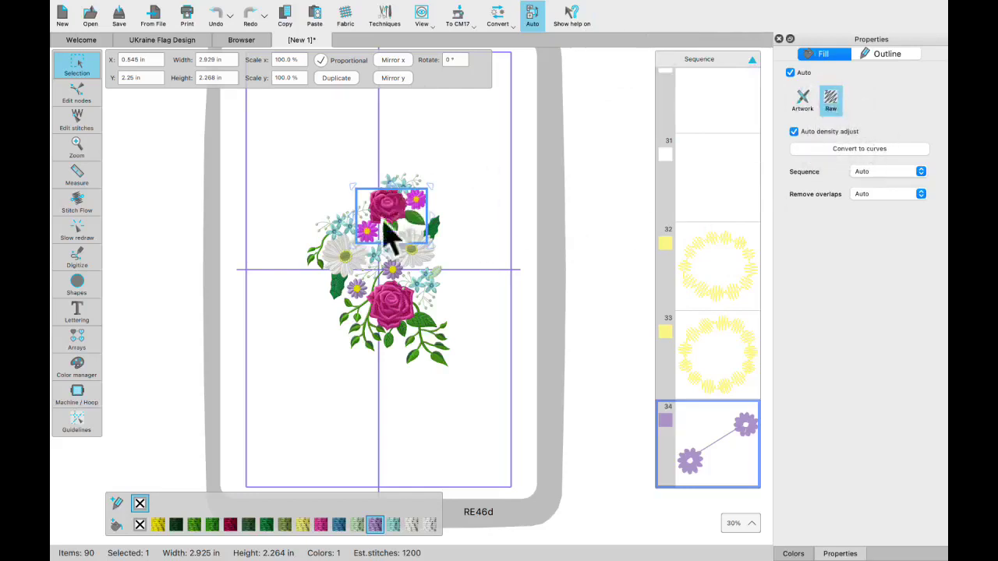
Convert the yellow center of the purple flower beside the upper rose from raw stitches to curves
left_click(81, 98)
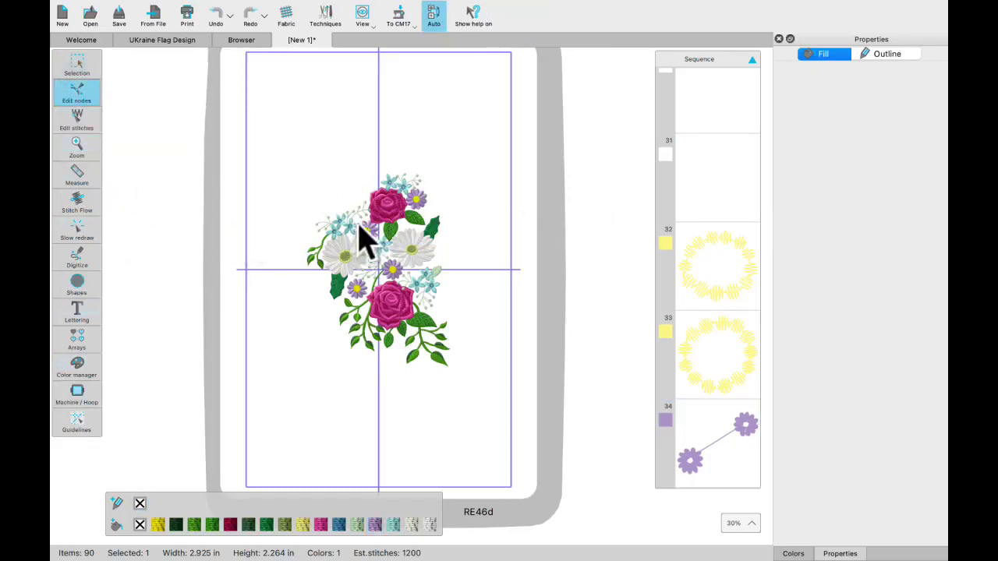
scroll(393, 229, "up", 5)
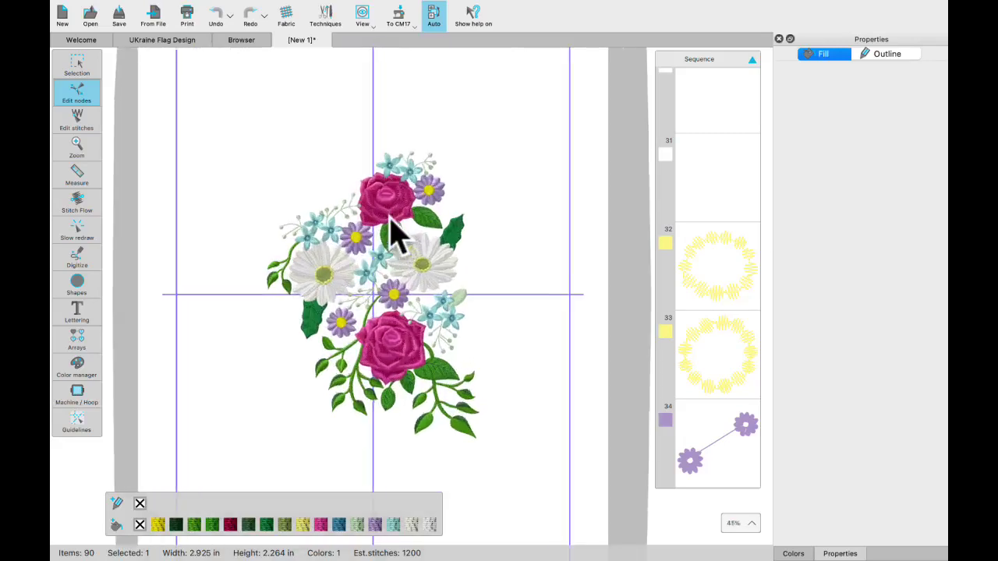
scroll(436, 212, "up", 3)
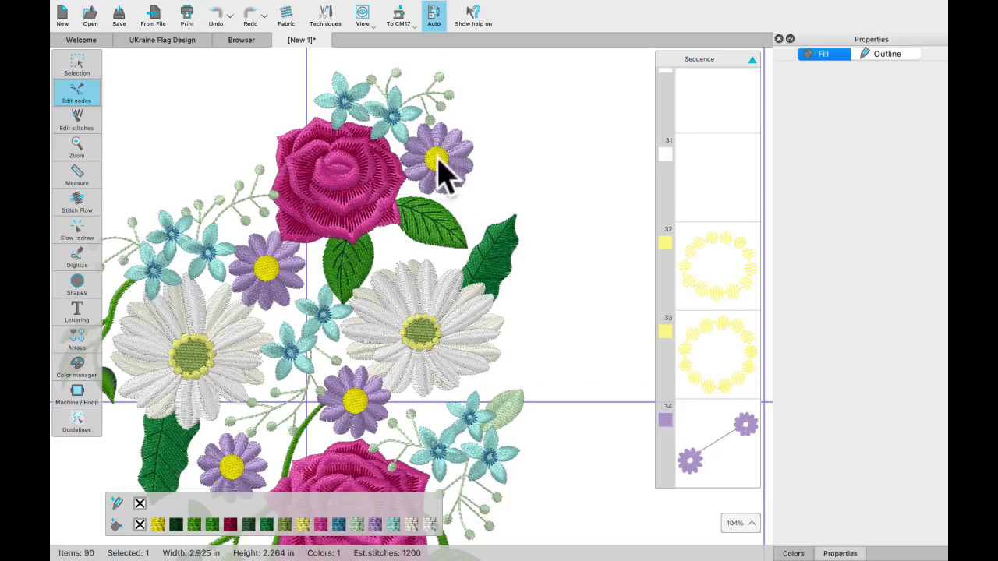
left_click(75, 68)
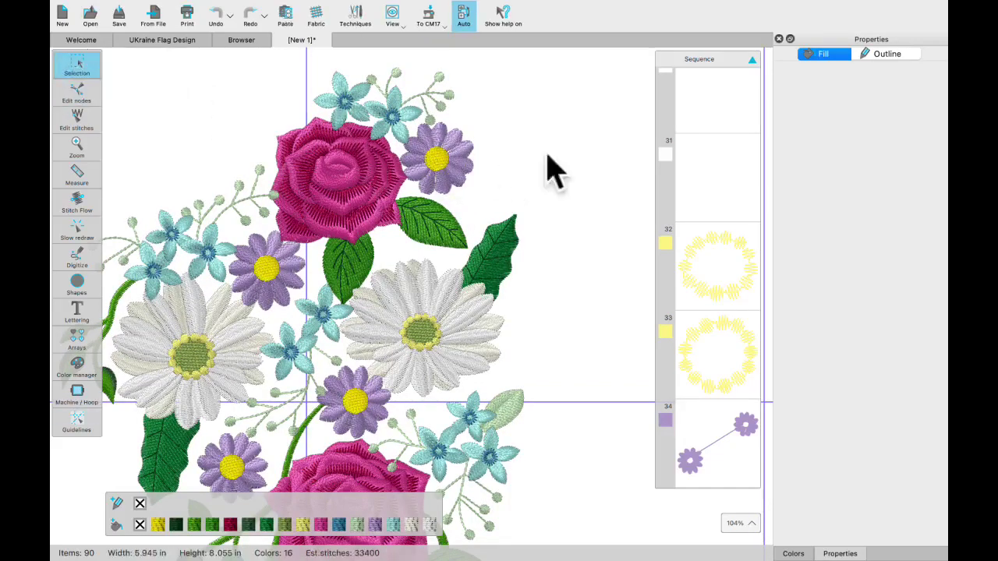
left_click(435, 161)
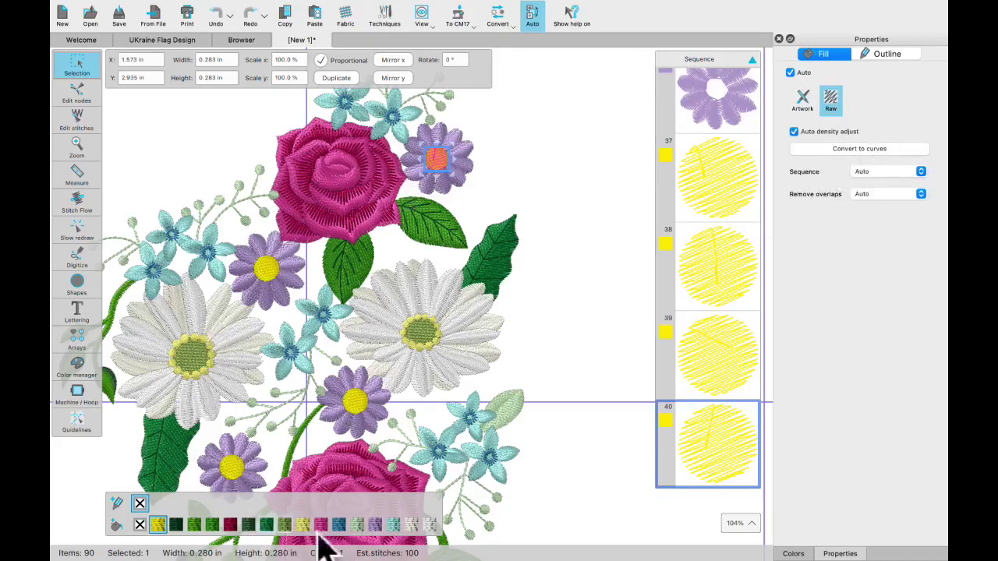
left_click(860, 150)
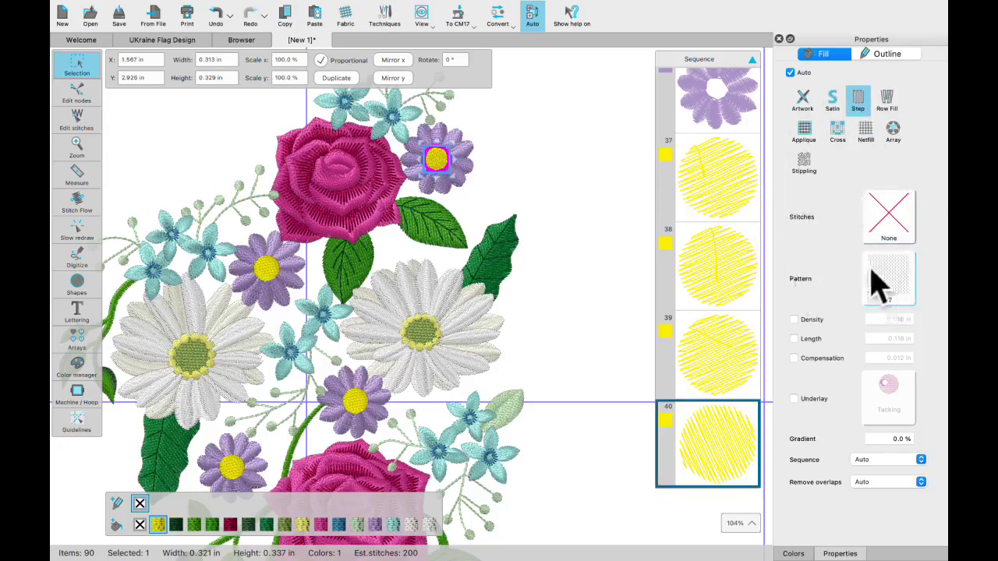
Apply the curves1 step pattern to the converted yellow flower center and deselect it
left_click(897, 287)
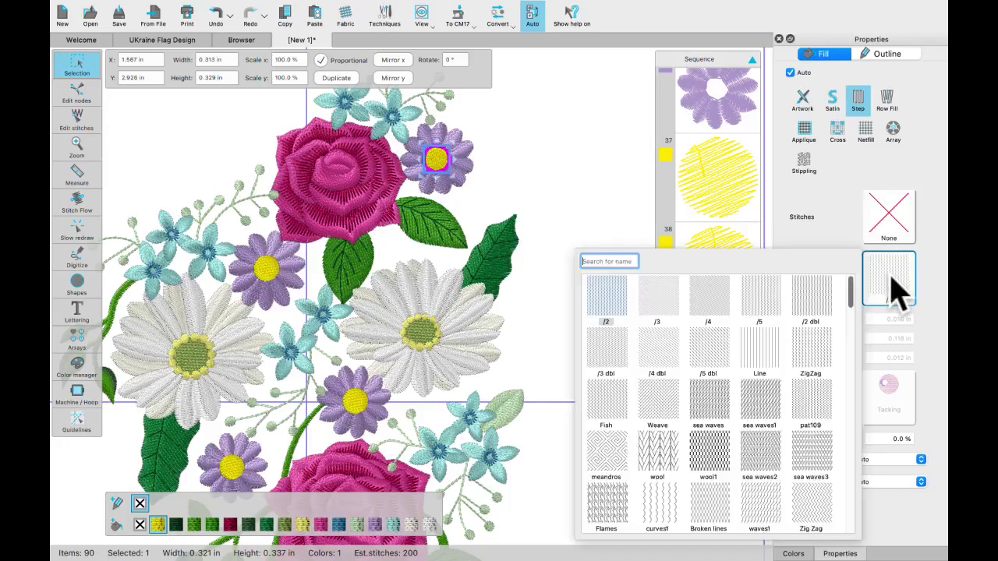
left_click(675, 519)
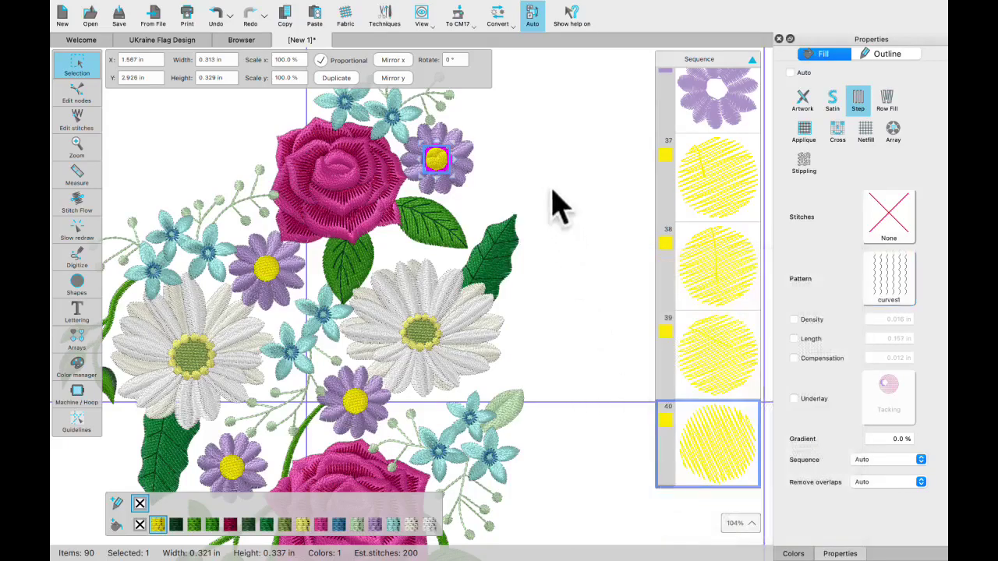
scroll(465, 183, "up", 3)
scroll(465, 183, "up", 2)
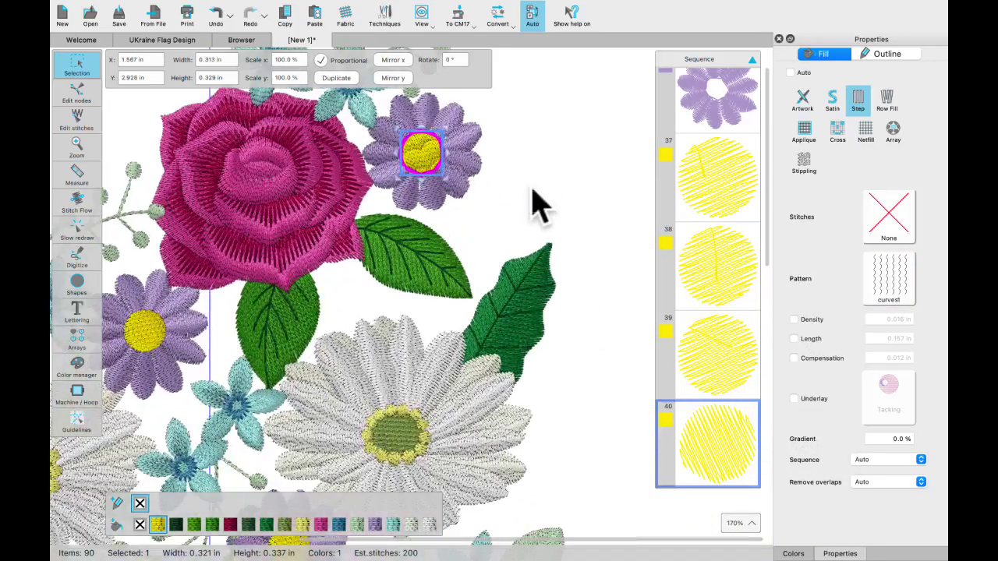
left_click(535, 205)
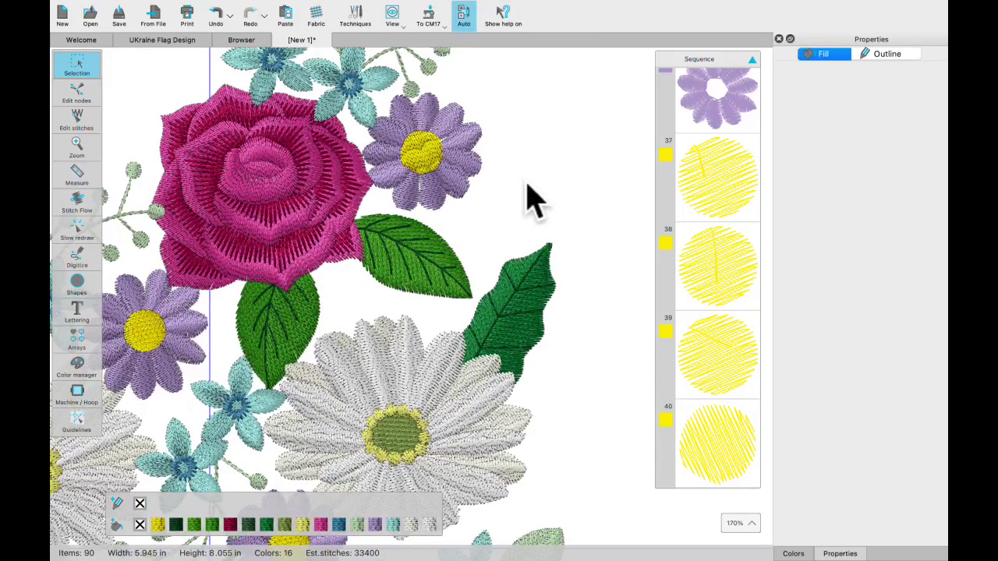
Try converting the joined petals of the two upper purple flowers to curves, and undo the conversion
left_click(434, 202)
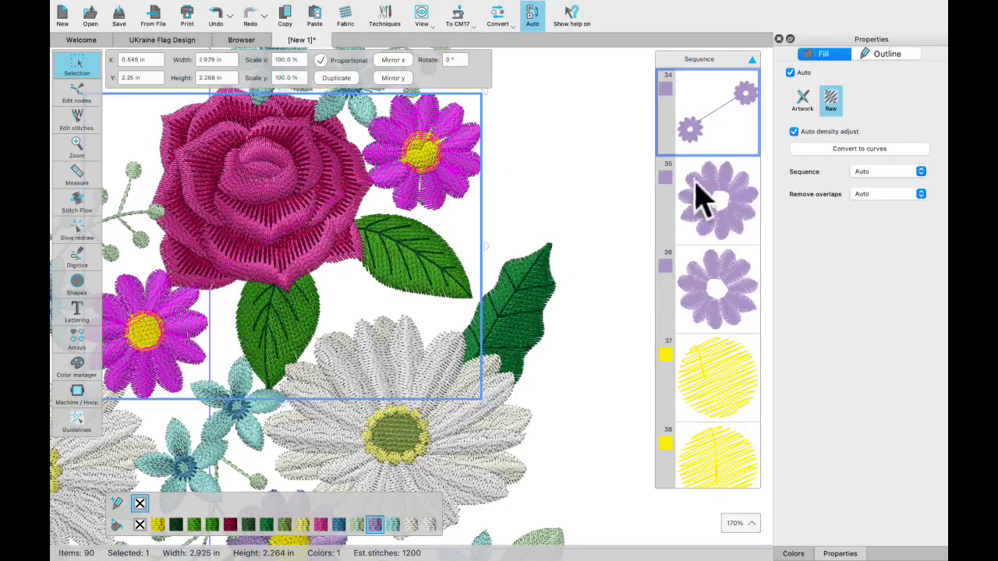
scroll(712, 167, "down", 3)
scroll(713, 167, "up", 3)
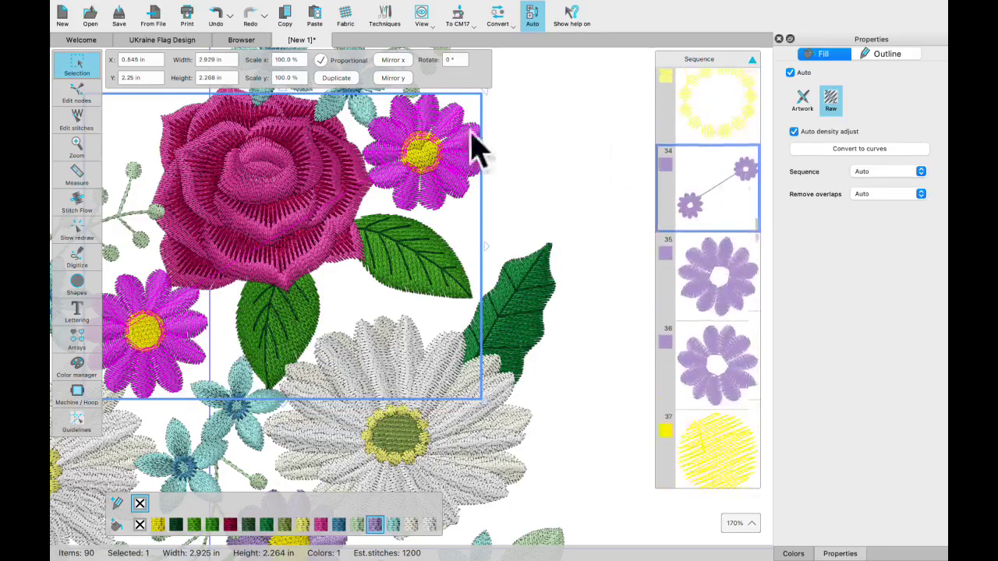
right_click(351, 135)
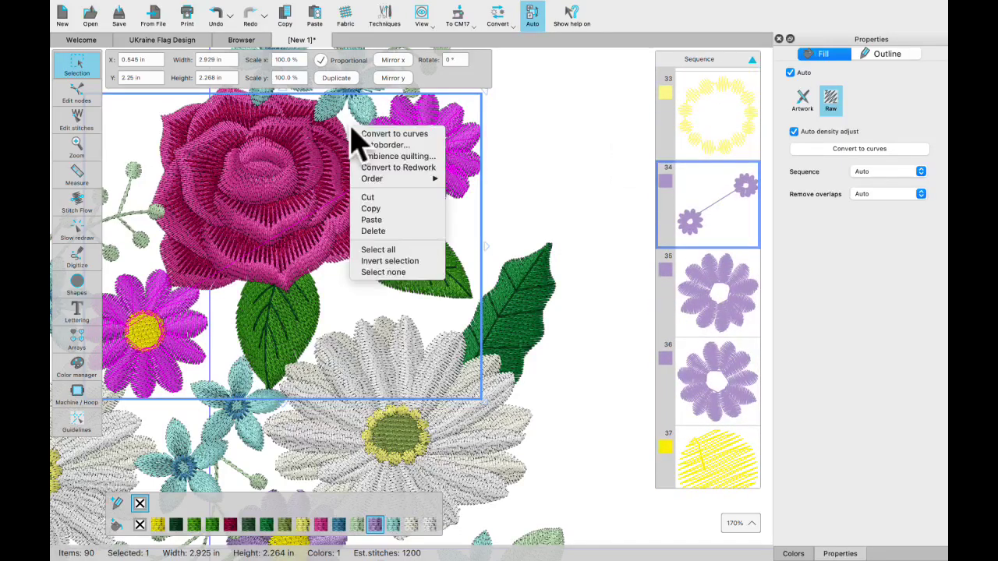
left_click(535, 151)
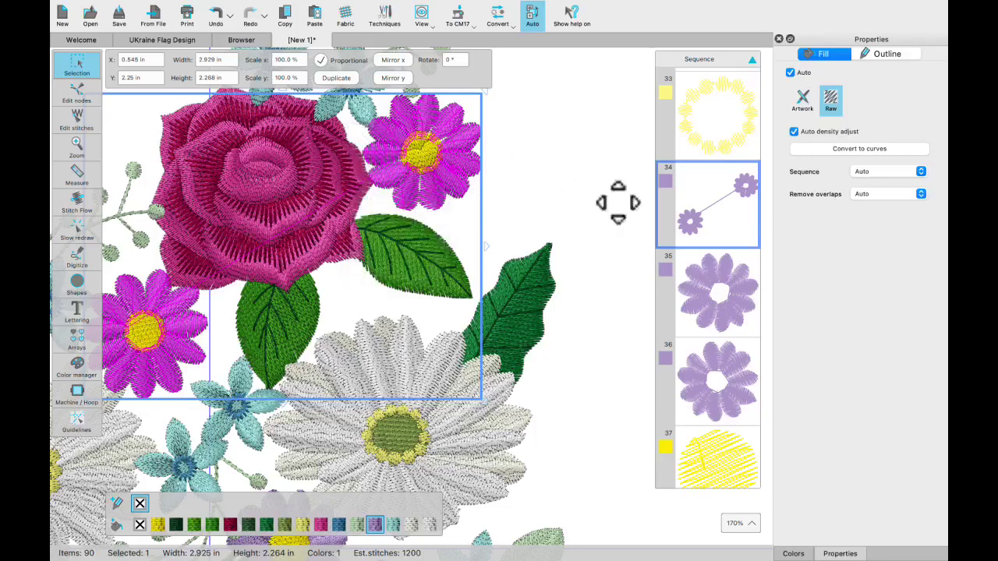
left_click(852, 149)
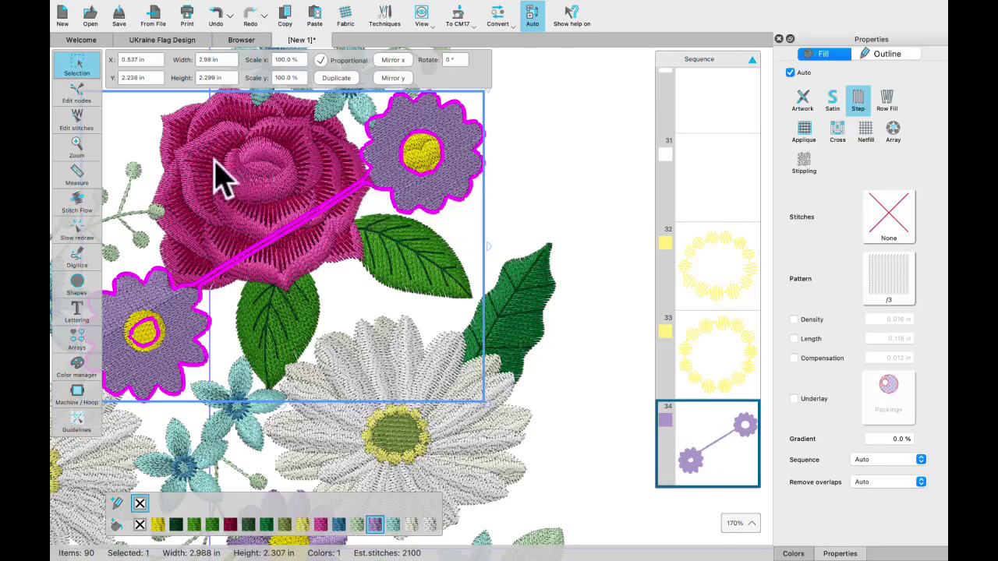
left_click(218, 17)
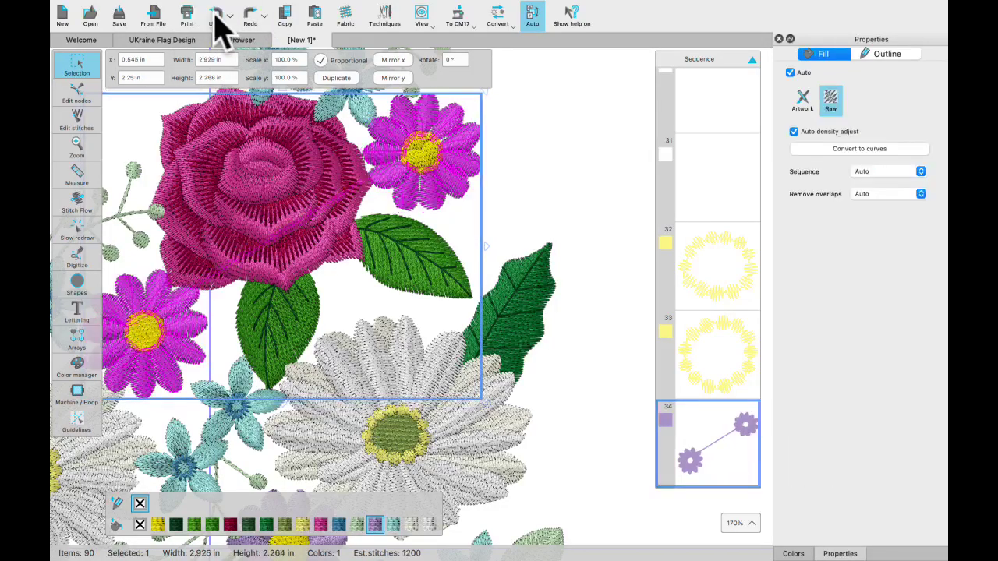
key("super+shift+z")
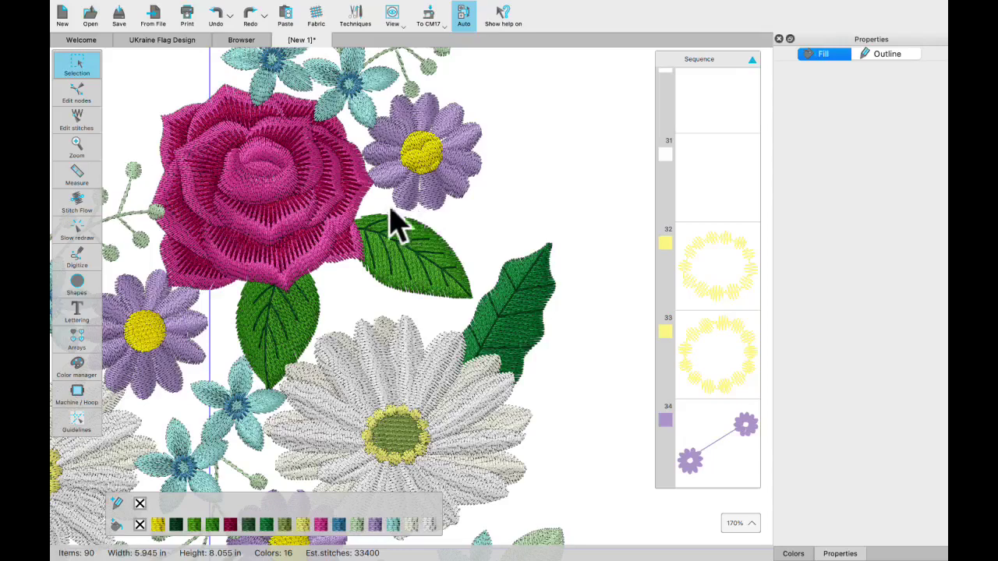
left_click(62, 287)
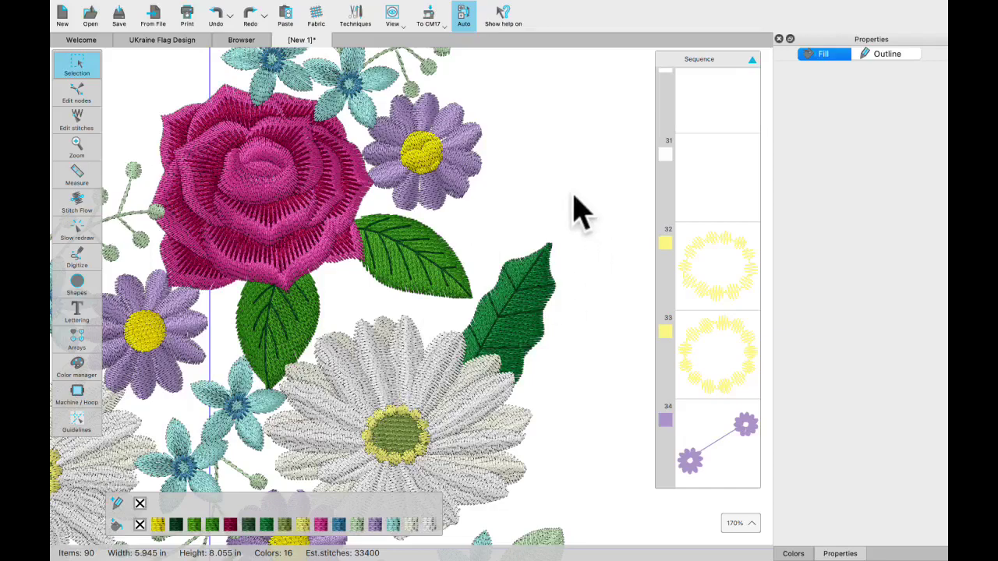
Select the whole floral design and enlarge it proportionally to about 7.23 in wide by 9.80 in high
scroll(497, 212, "down", 5)
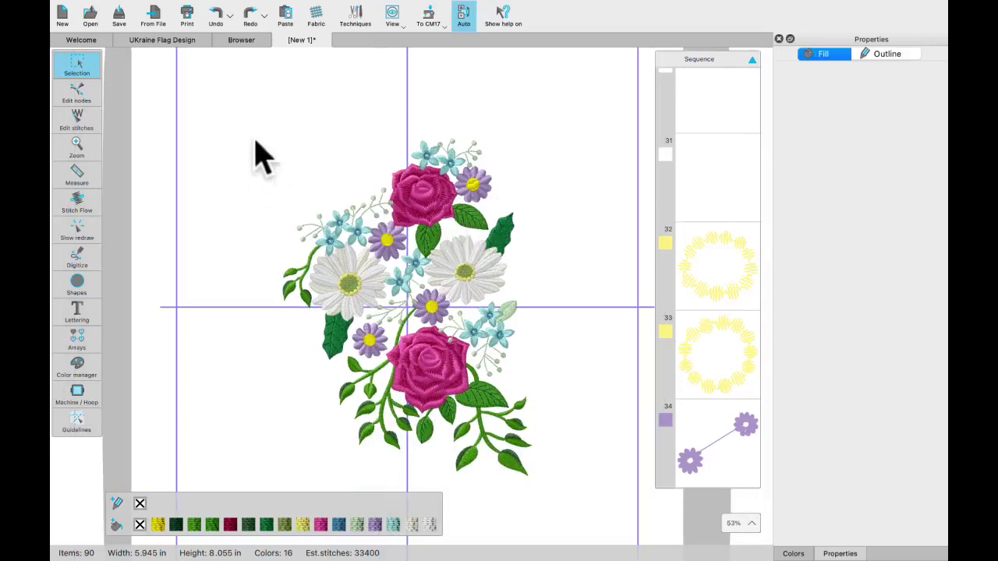
left_click_drag(250, 129, 581, 537)
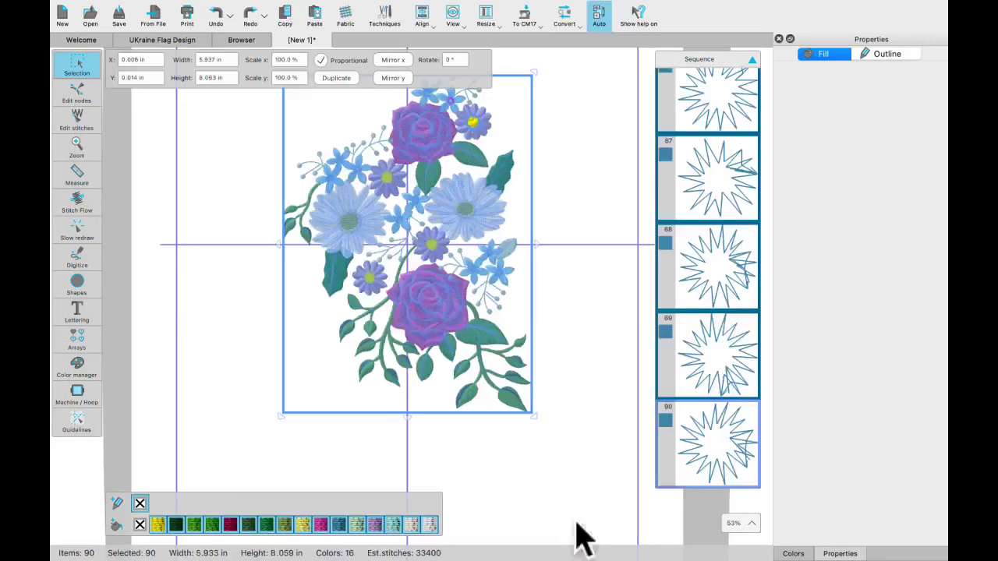
left_click_drag(283, 416, 201, 471)
left_click(553, 332)
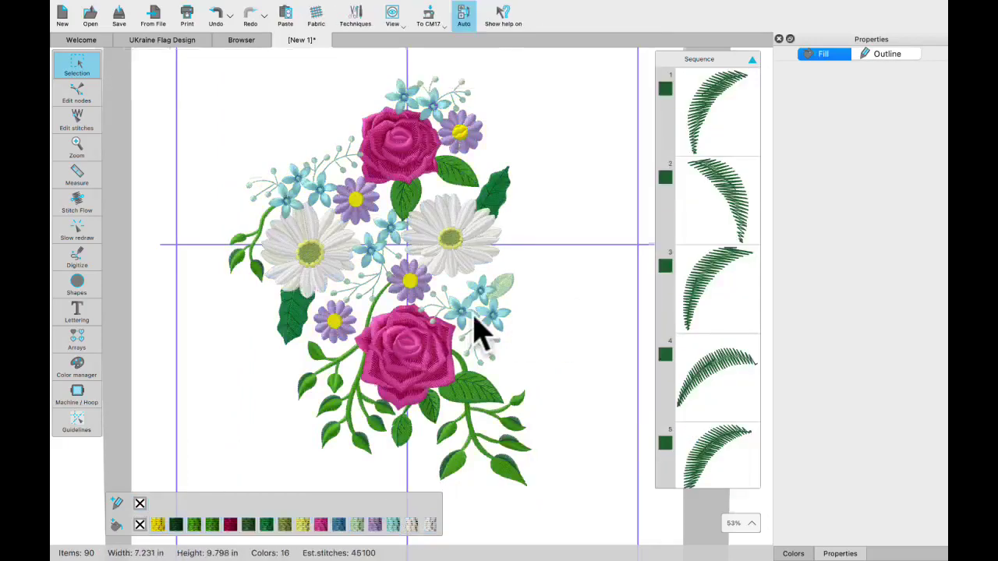
scroll(477, 332, "up", 2)
scroll(474, 333, "down", 3)
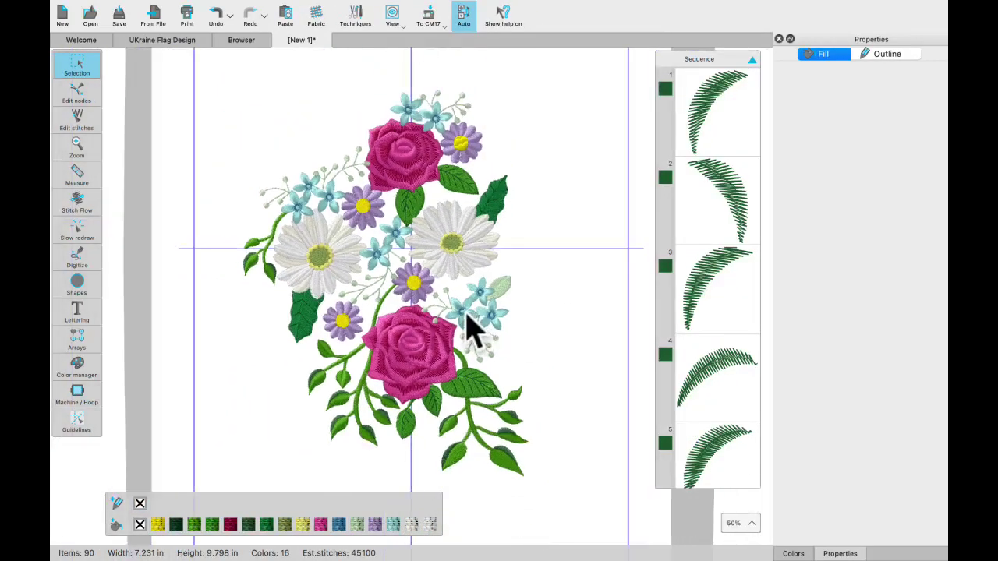
scroll(472, 327, "down", 2)
Try adding the letter S in the xpg233 font at the hoop's center, and undo the lettering
mouse_move(86, 323)
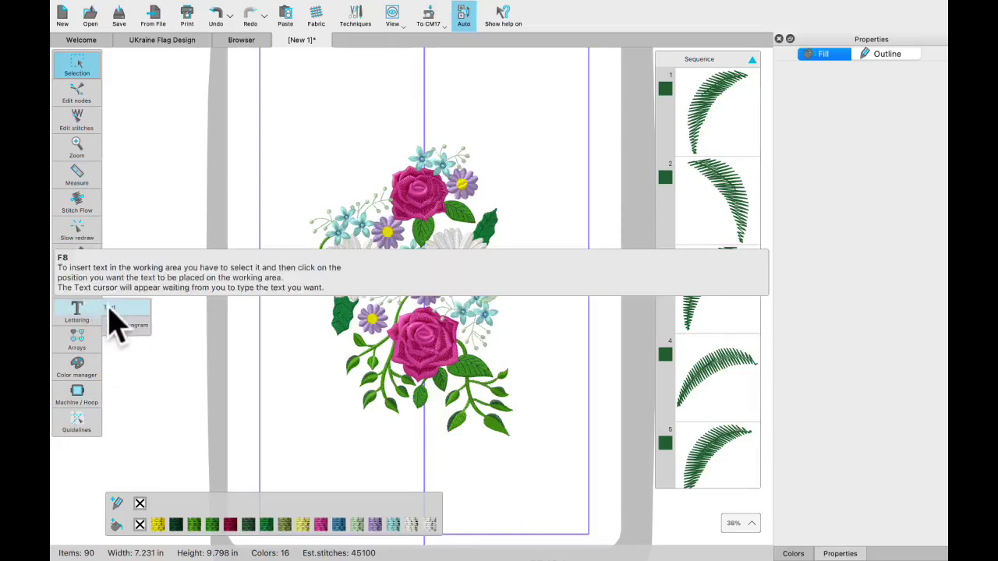
left_click(113, 314)
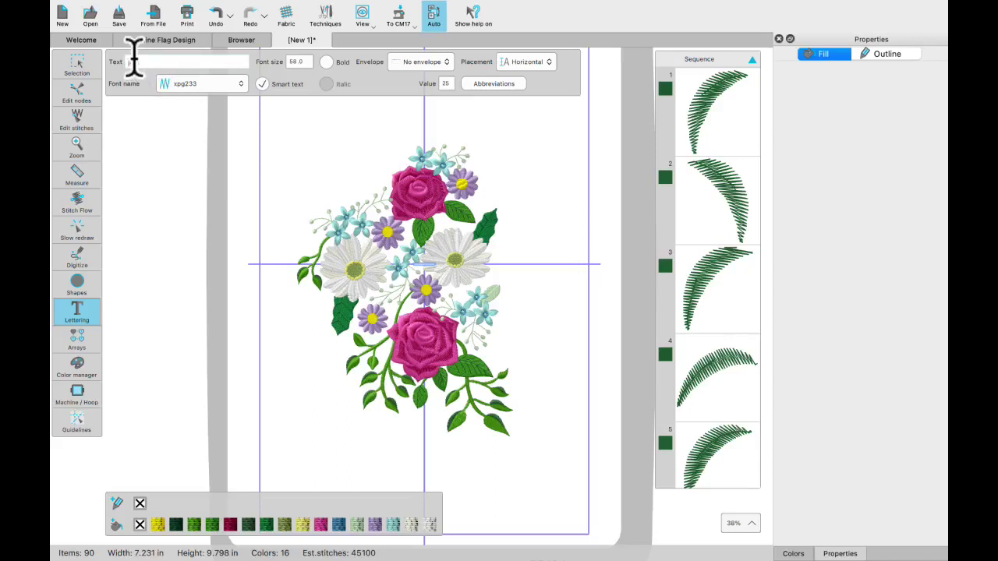
type("S")
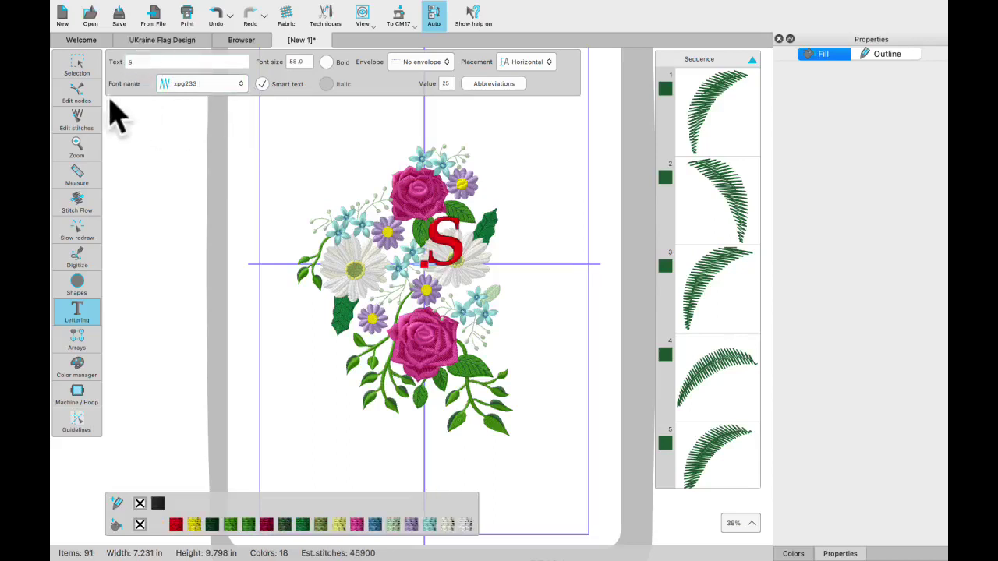
left_click(217, 24)
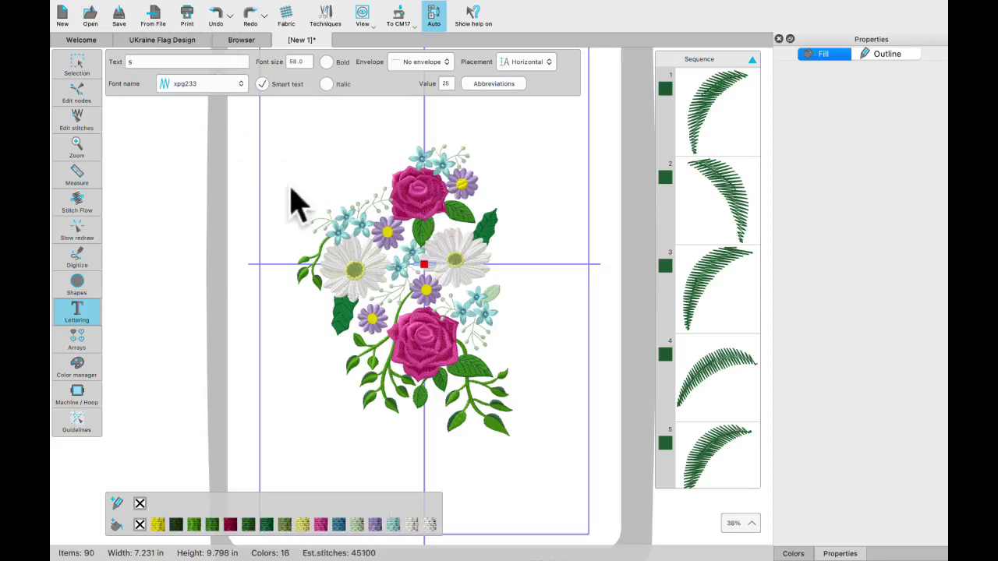
Add the lettering SPRING in the xpg233 font above the floral design, starting near the hoop area's left edge
left_click(140, 63)
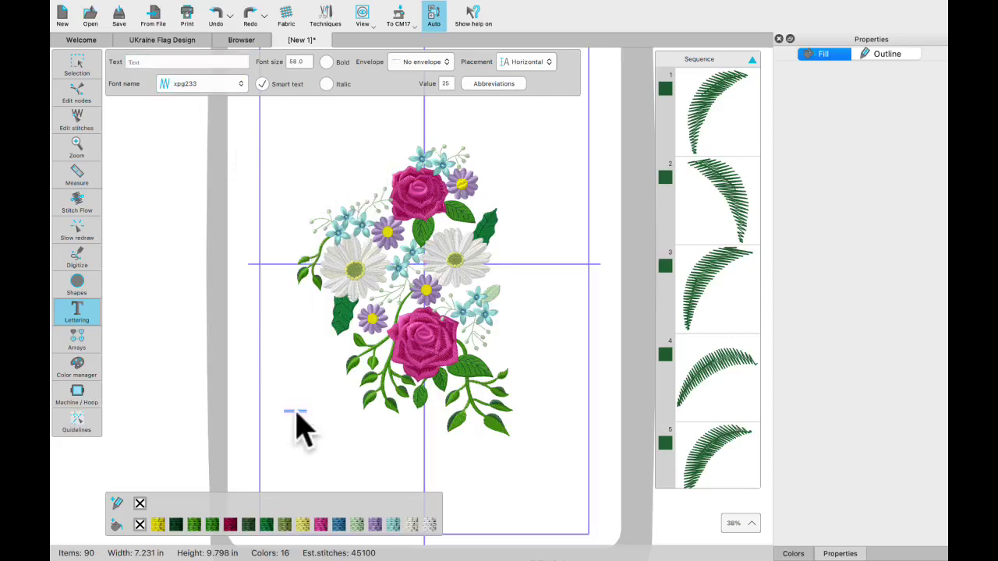
left_click(531, 310)
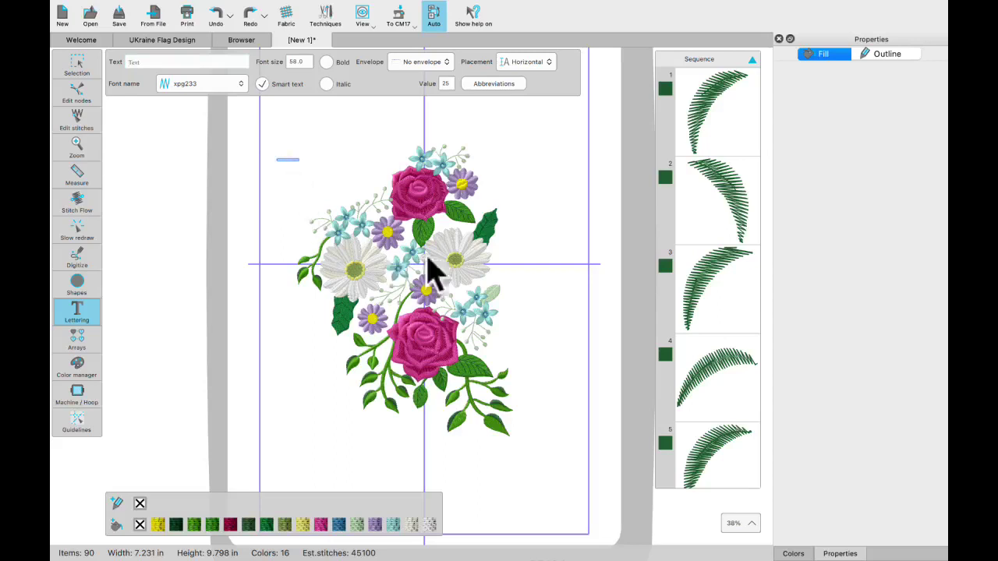
left_click(280, 141)
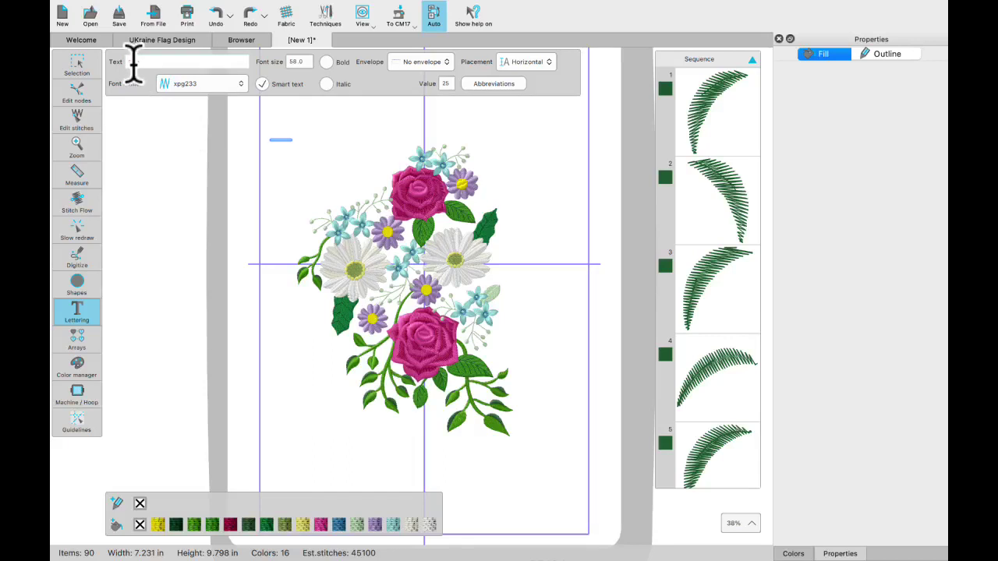
type("SP")
type("I")
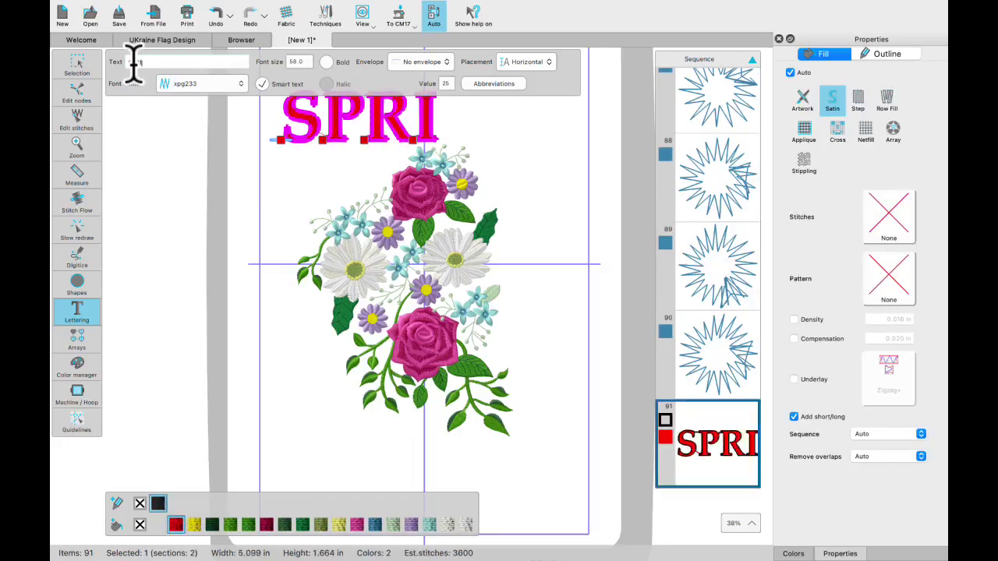
type("NG")
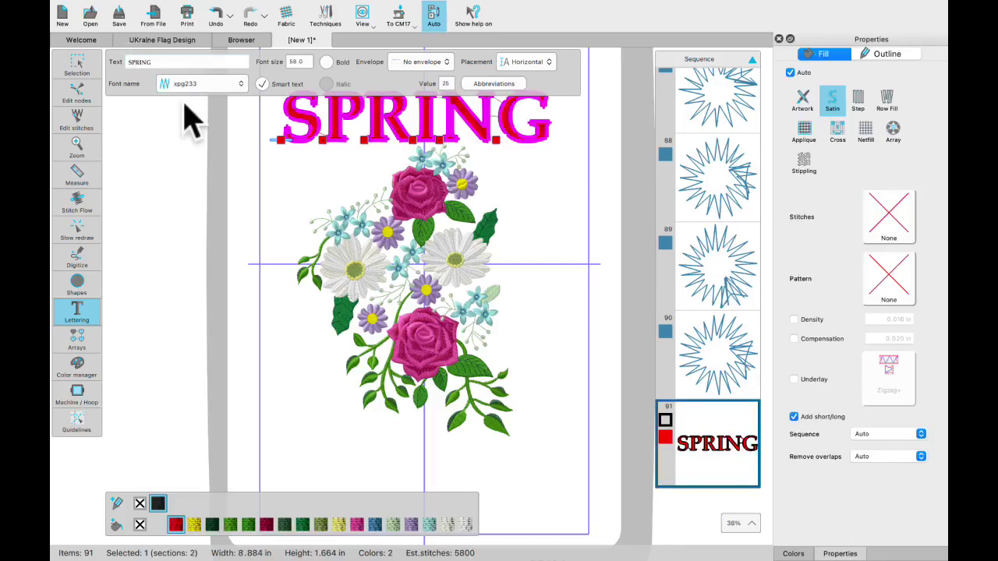
Replace the lettering text with spring in lowercase
key("BackSpace")
key("BackSpace")
key("BackSpace")
key("BackSpace")
key("BackSpace")
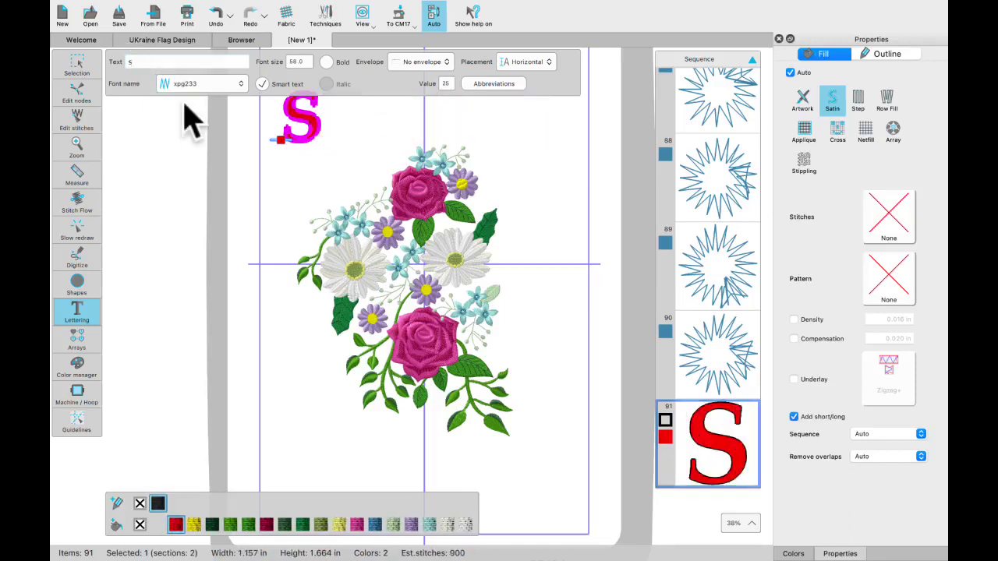
key("BackSpace")
type("spring")
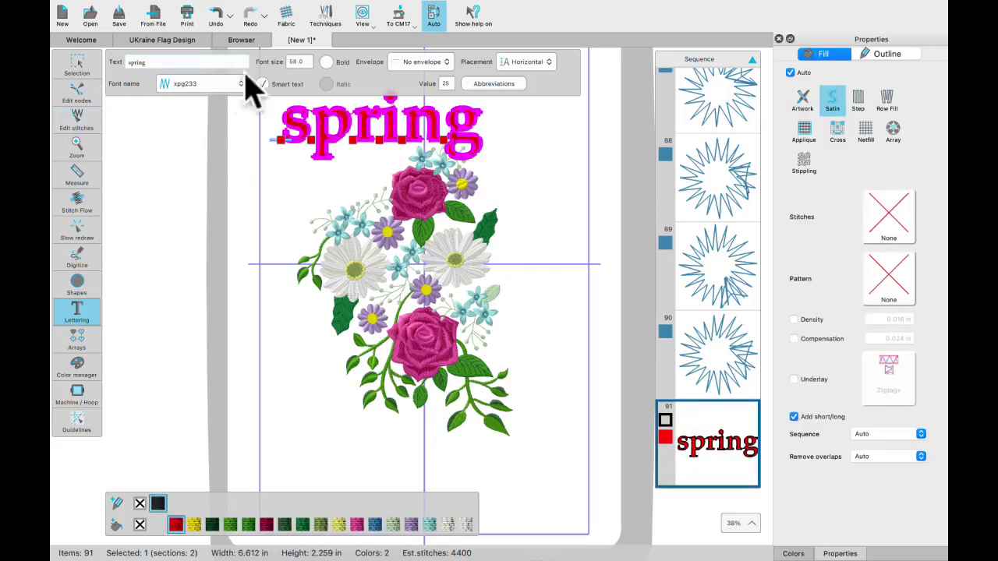
Place the spring lettering on an arc and shape the arc over the flowers, making the lettering about 6.71 in wide by 3.81 in high
left_click(548, 64)
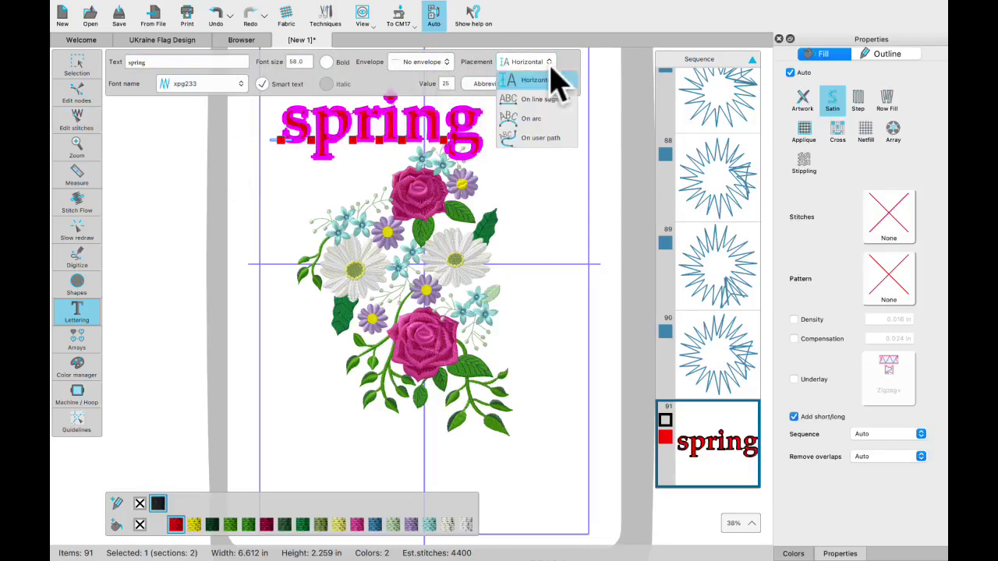
left_click(536, 121)
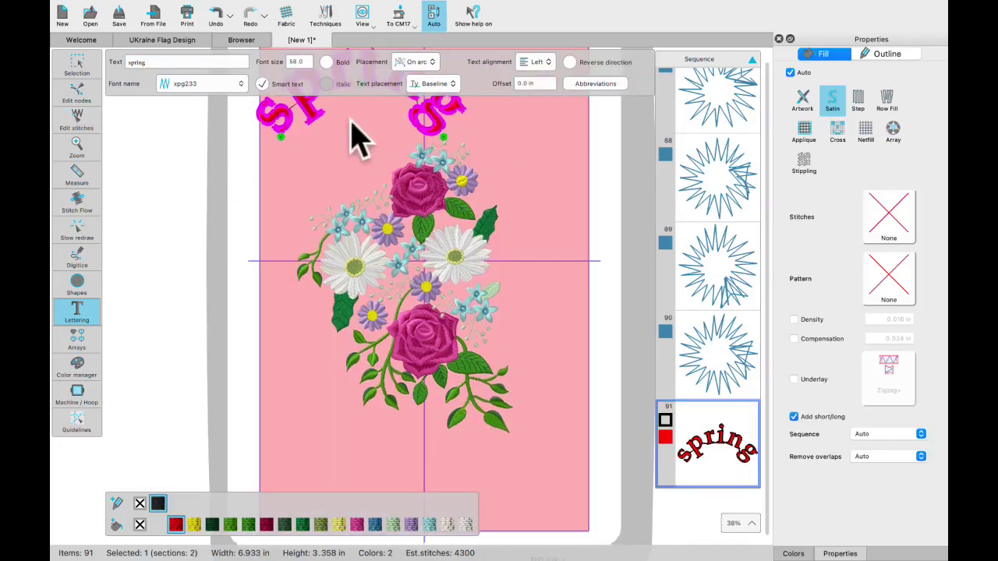
left_click_drag(441, 268, 531, 315)
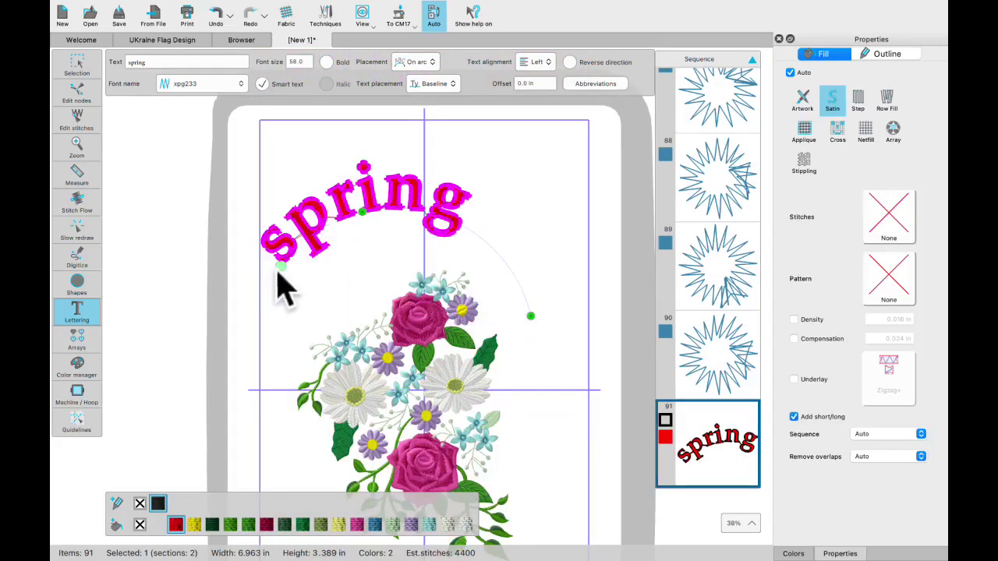
left_click_drag(277, 271, 306, 322)
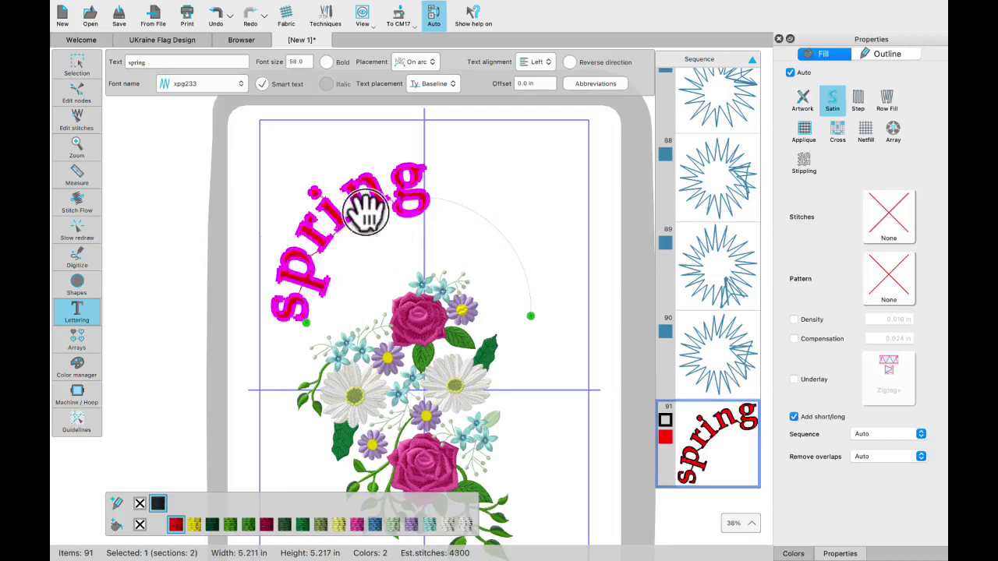
left_click_drag(366, 209, 431, 248)
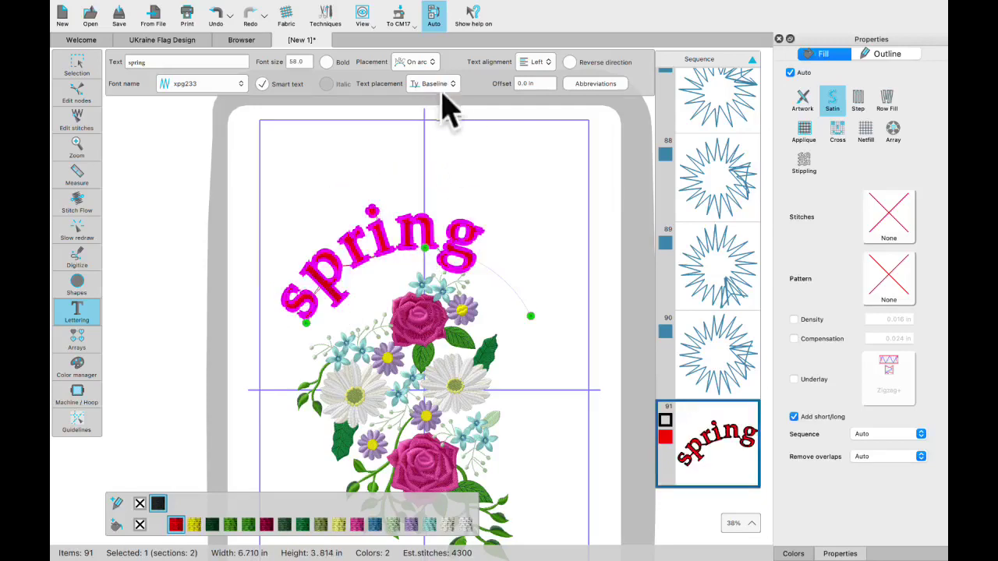
Center the spring lettering along its arc and deselect it
left_click(545, 63)
left_click(543, 100)
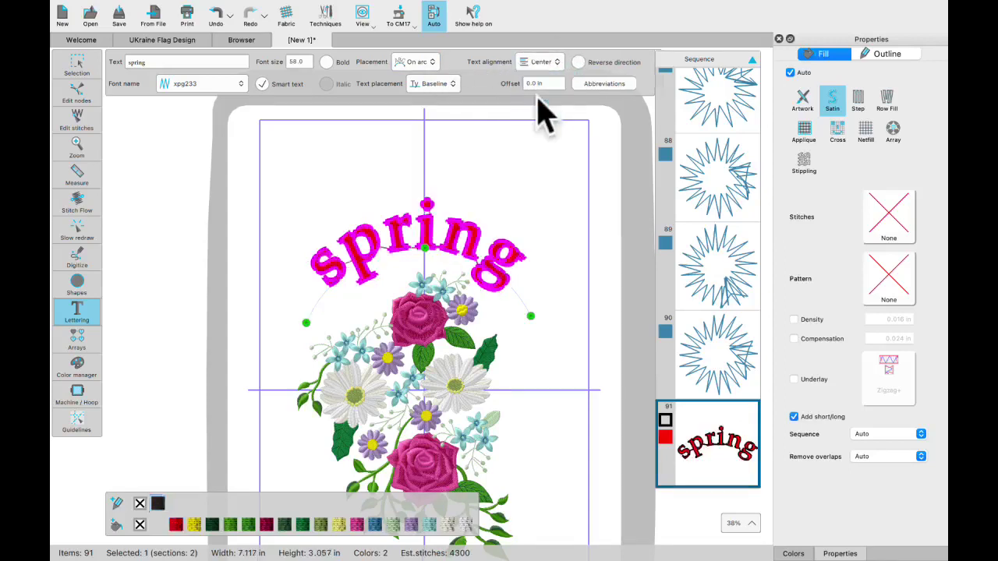
left_click(489, 207)
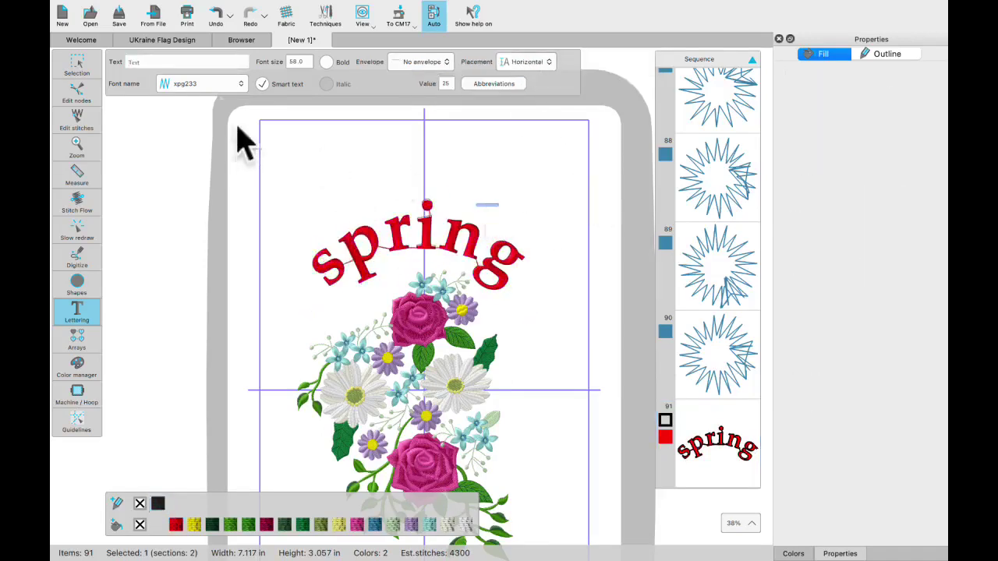
Remove the black outline from the arched spring lettering, keeping its red fill, and deselect it
left_click(70, 75)
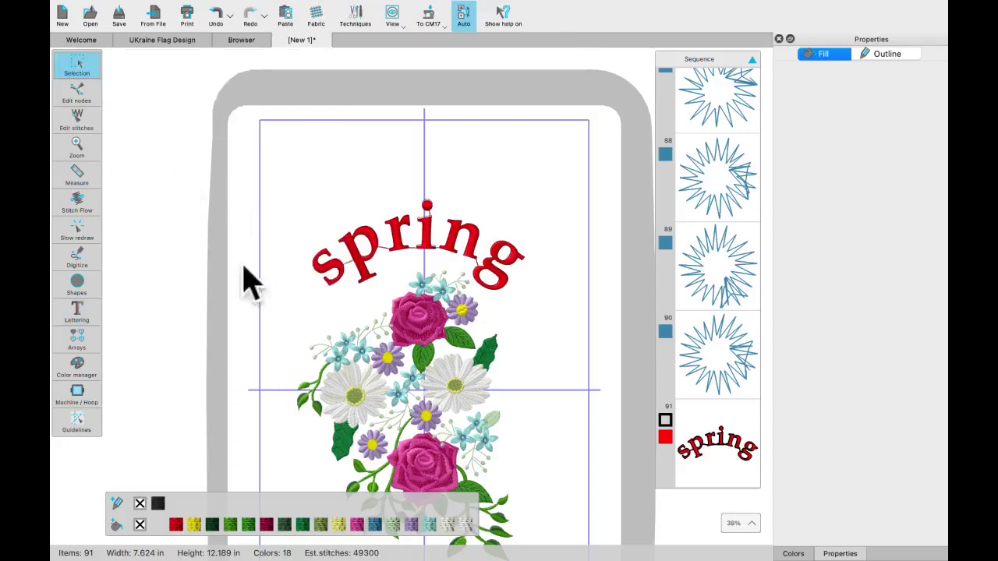
left_click(406, 242)
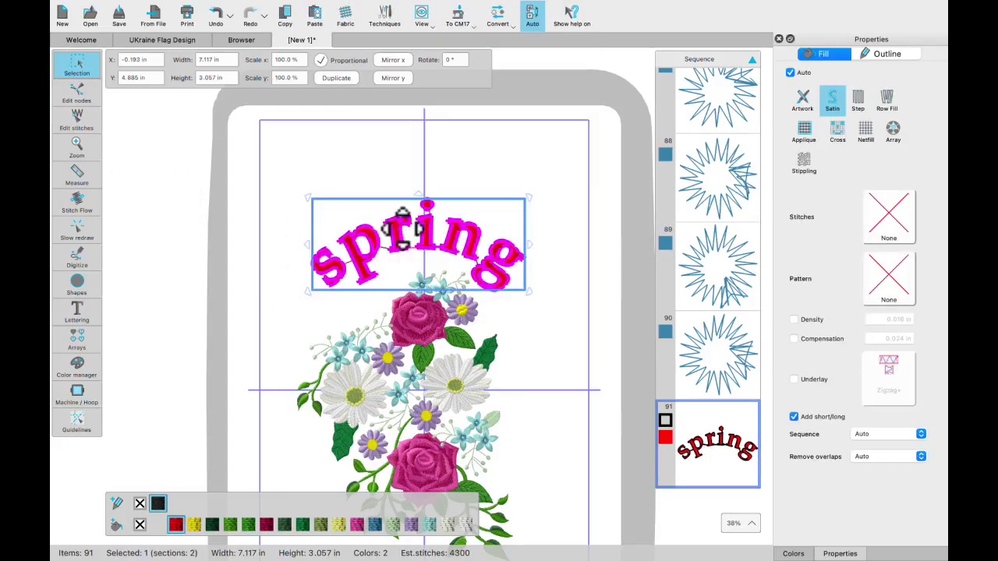
scroll(401, 227, "up", 10)
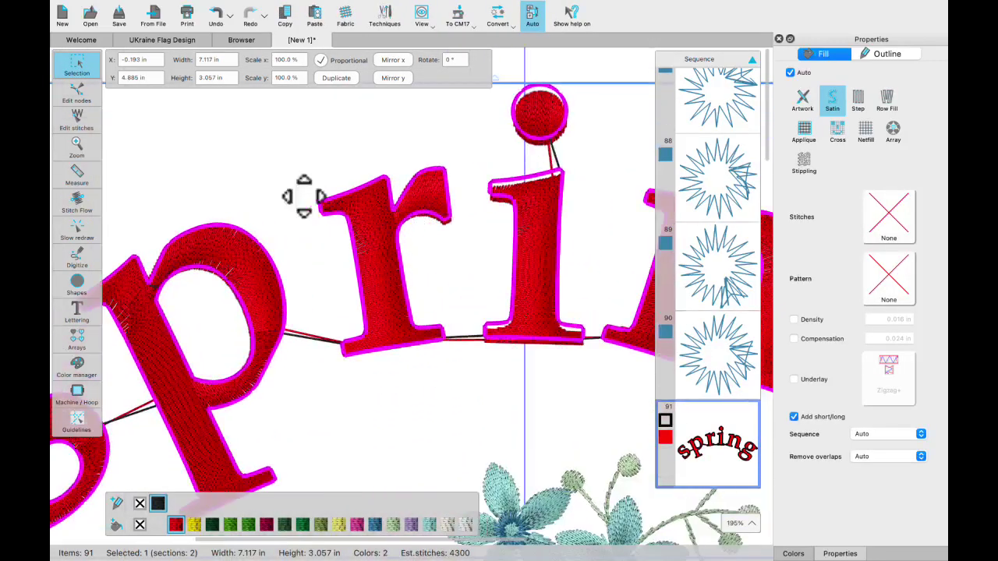
left_click(312, 179)
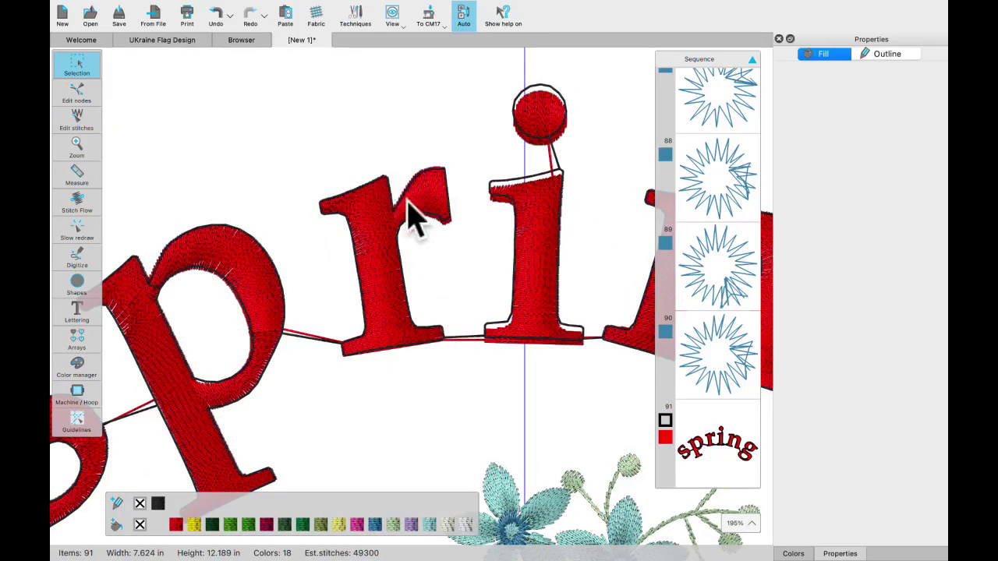
left_click(380, 258)
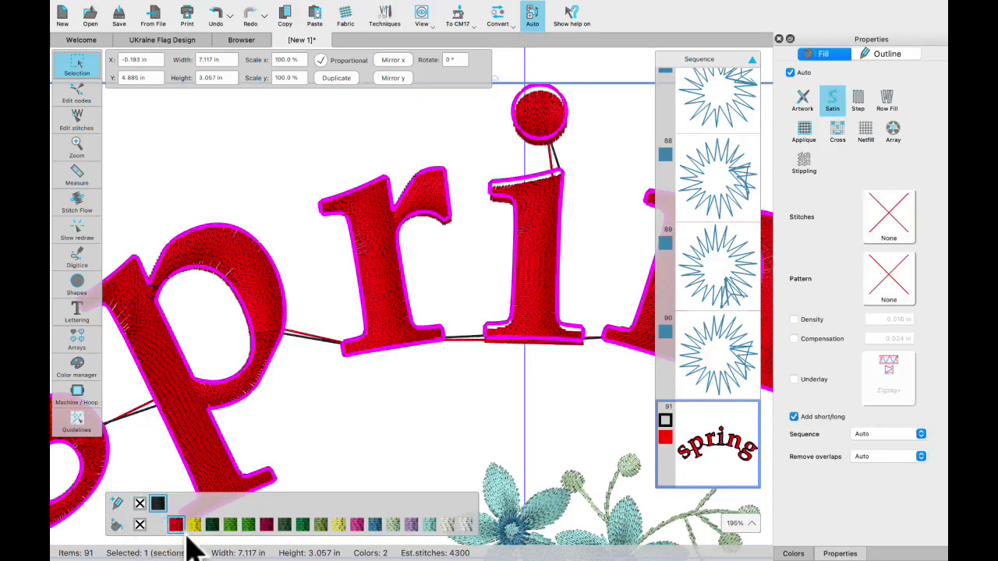
left_click(140, 505)
left_click(364, 438)
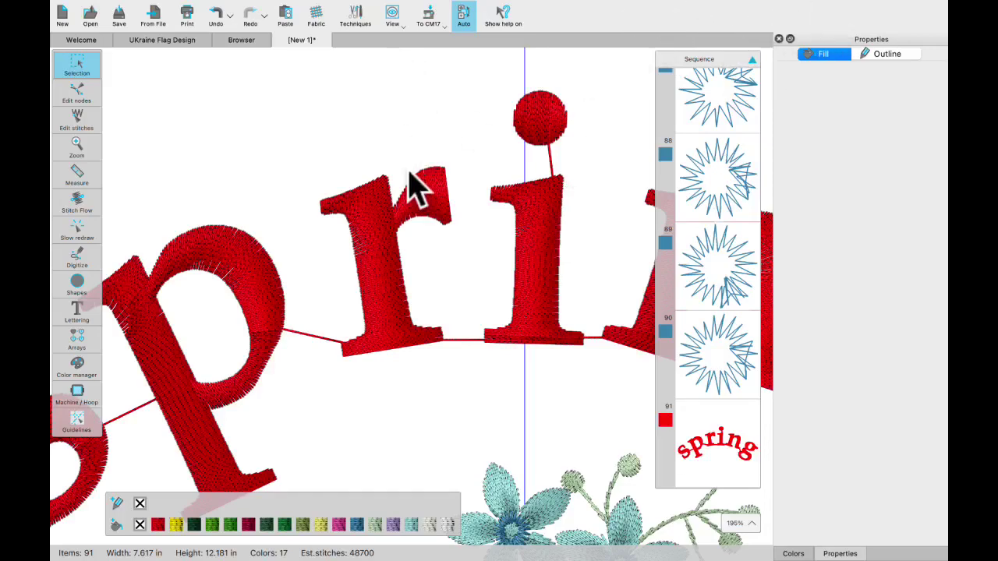
scroll(346, 185, "down", 5)
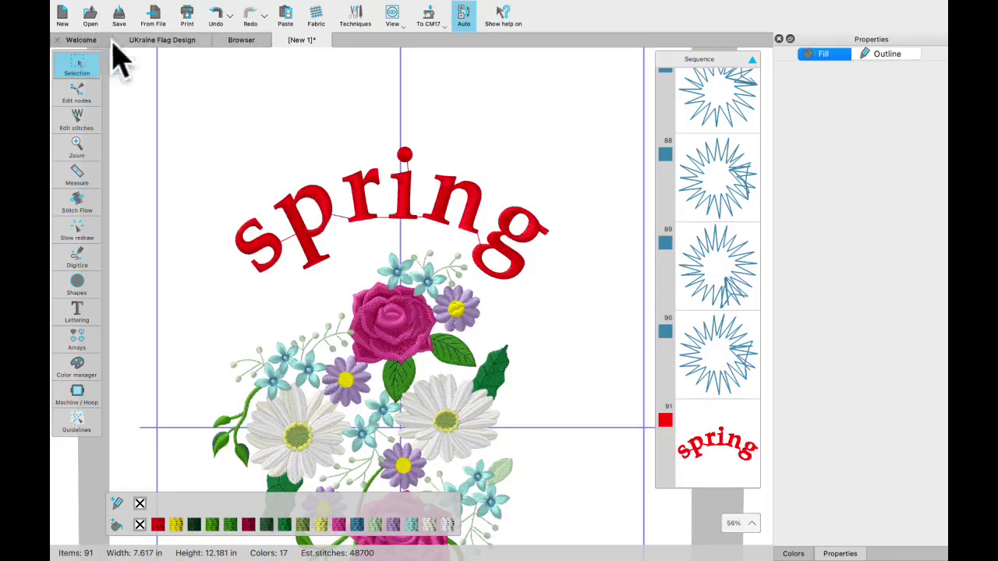
Browse the designs in the Demo designs and machine designs folders on the Desktop
left_click(241, 40)
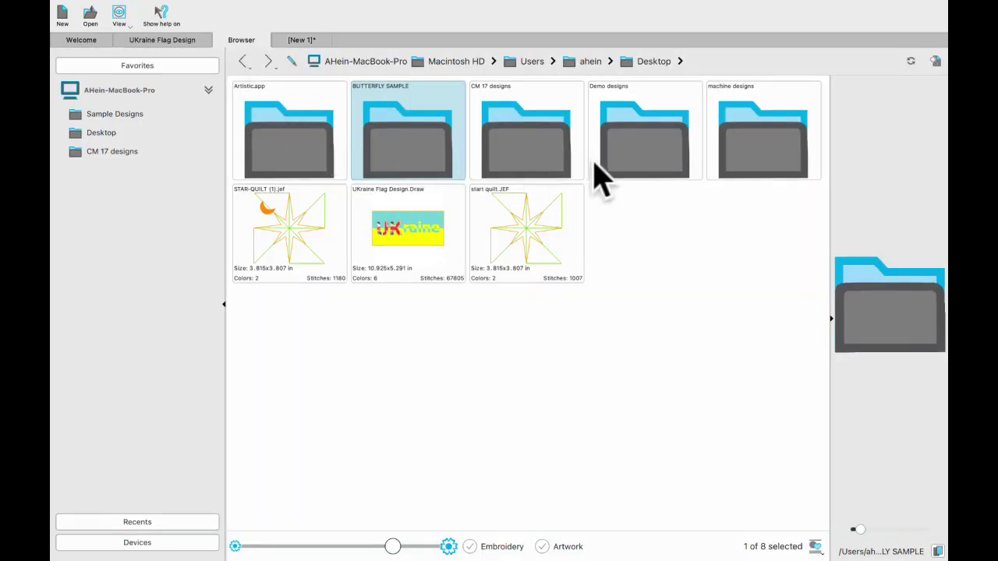
double_click(635, 161)
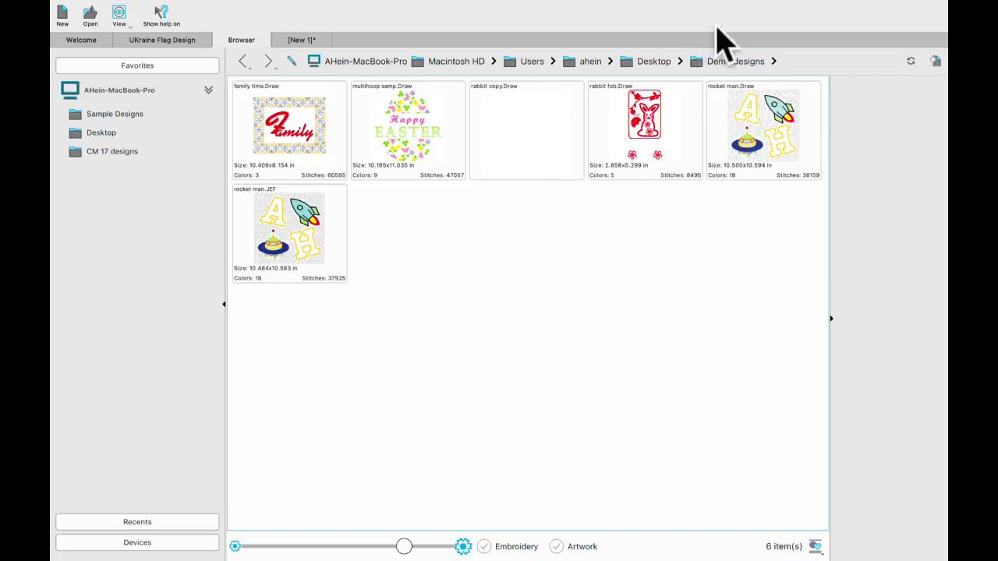
left_click(659, 63)
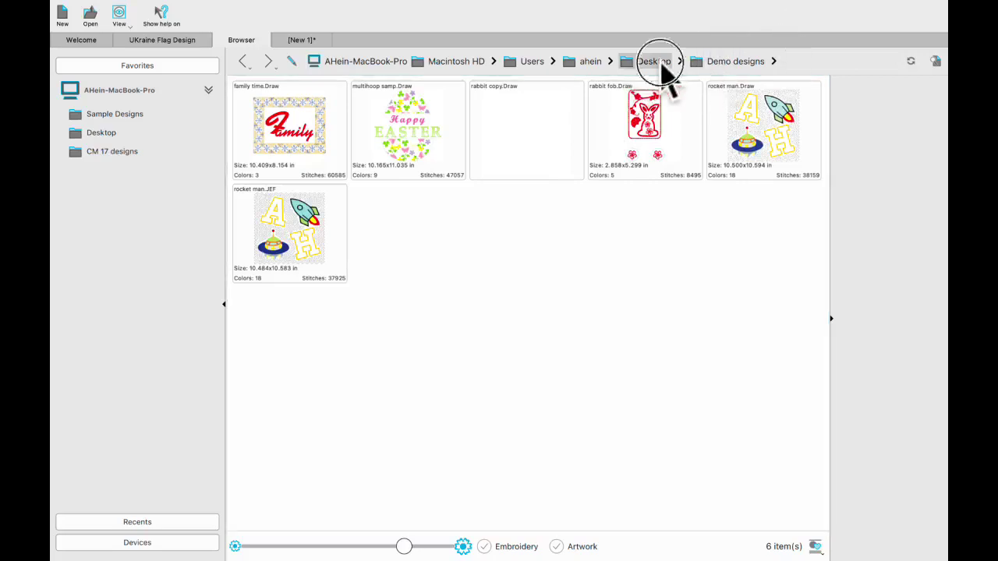
left_click(653, 82)
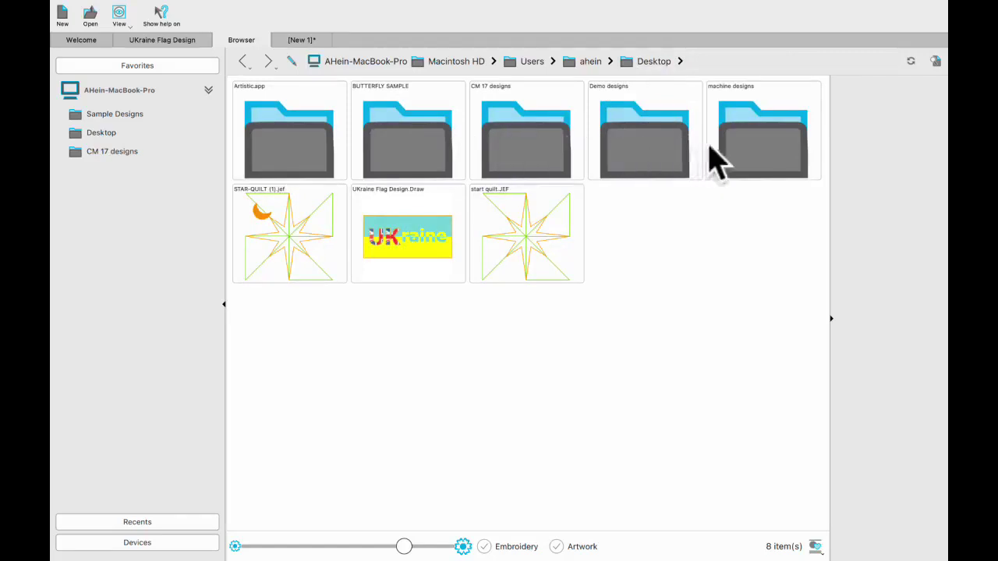
double_click(753, 160)
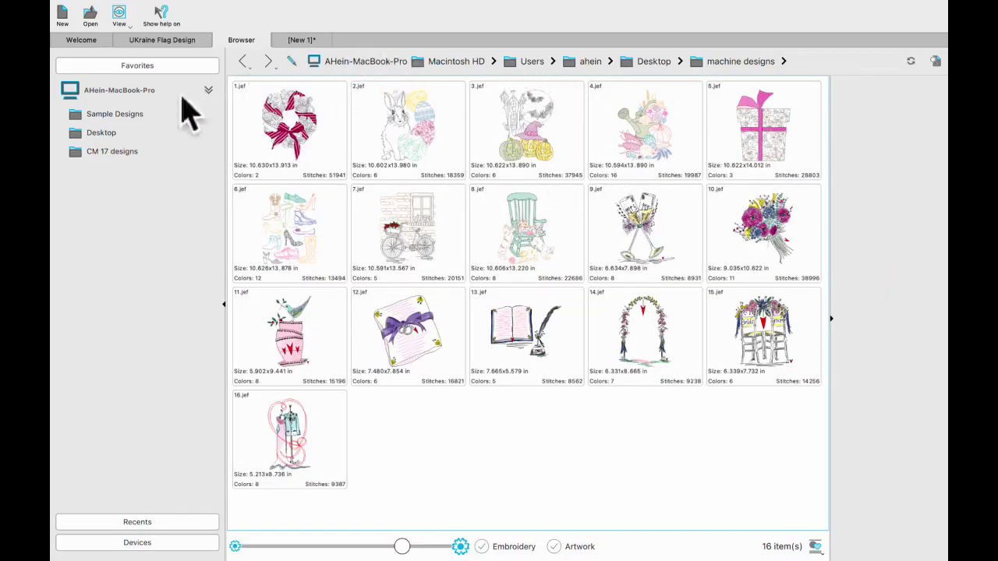
Open Ladybug.jpg from the Graphics folder inside AD Class Designs on the NO NAME drive
left_click(135, 542)
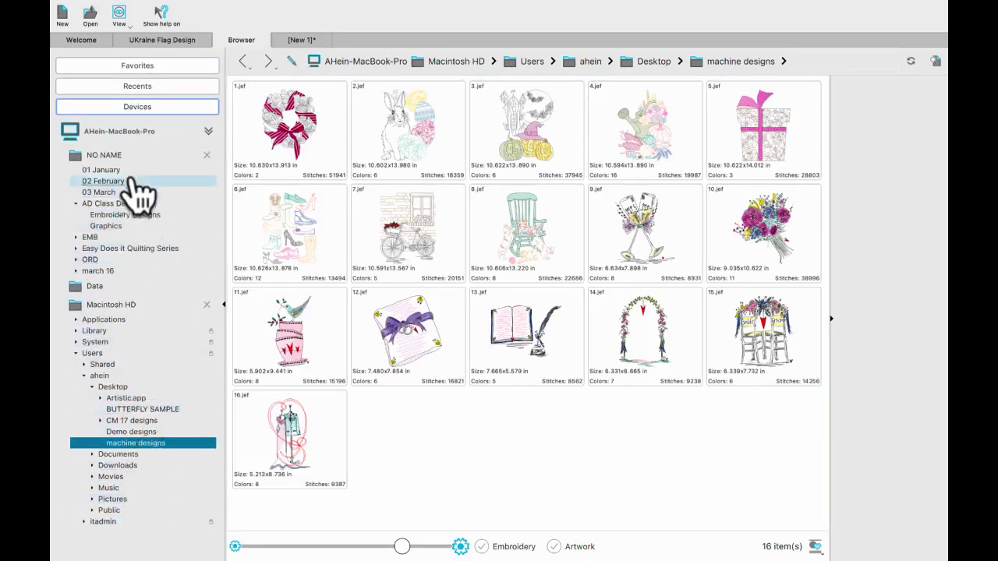
left_click(117, 226)
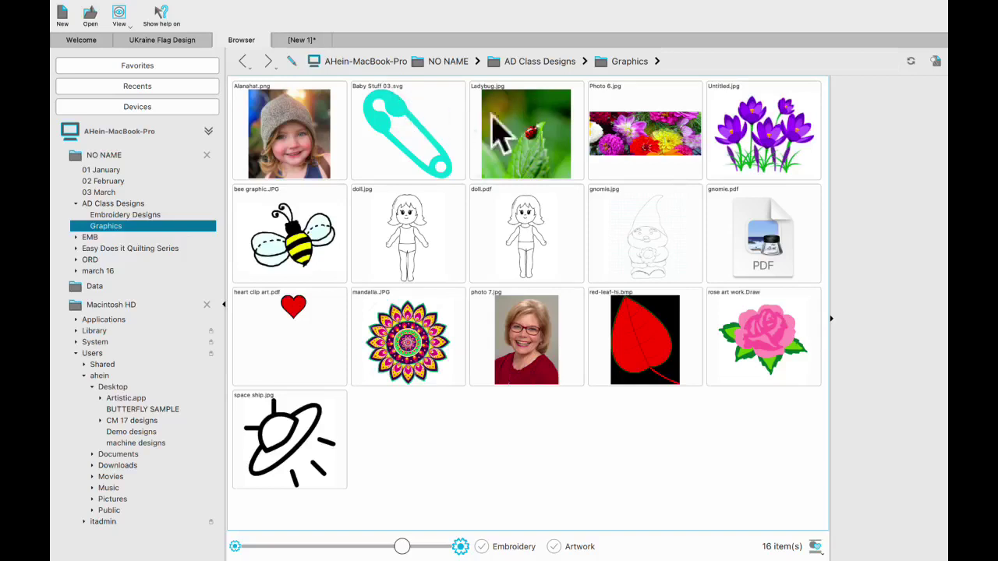
double_click(525, 139)
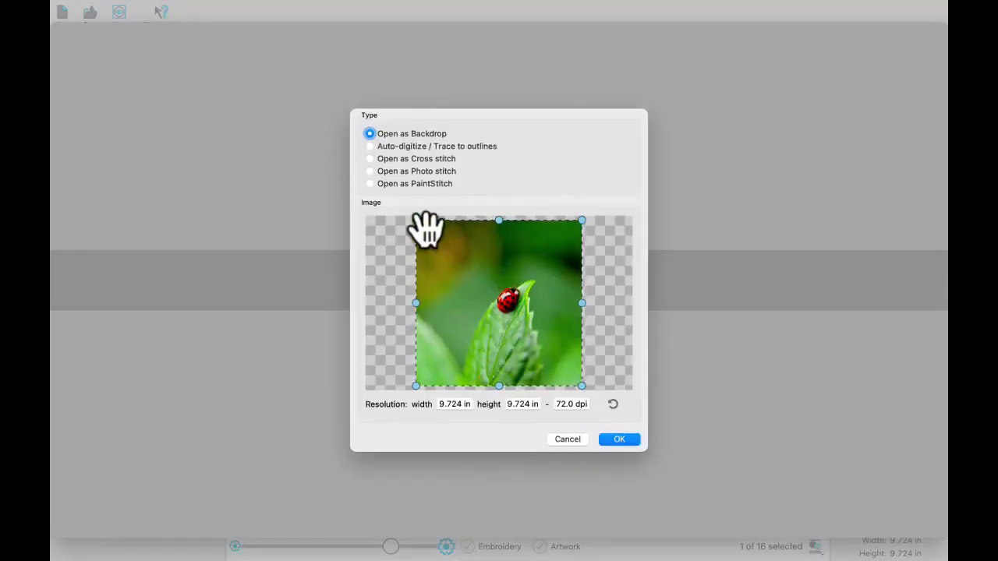
Crop the image around the ladybug to about 4.28 in wide by 3.40 in high and open it as PaintStitch
left_click_drag(415, 220, 472, 271)
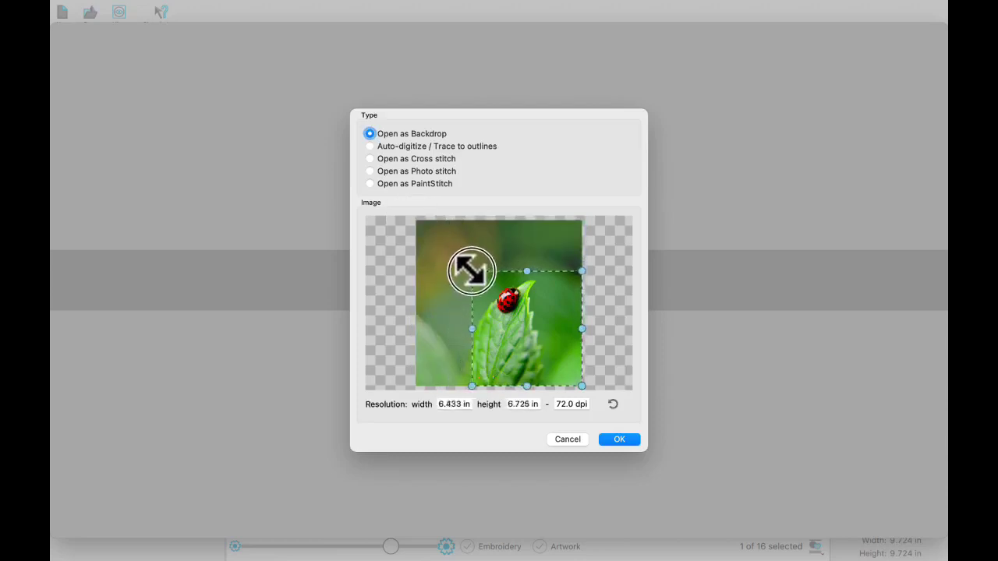
left_click_drag(586, 391, 554, 337)
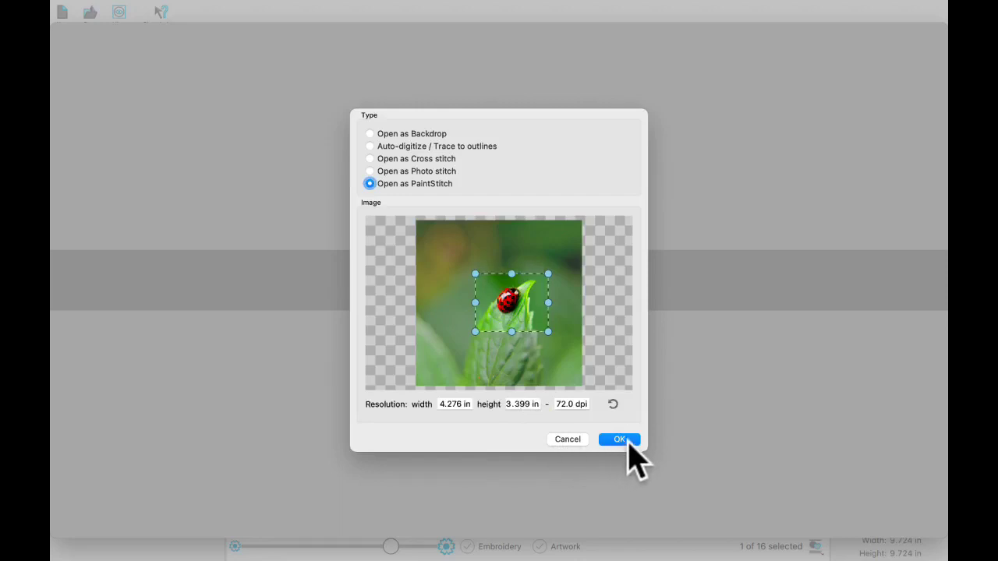
left_click(620, 441)
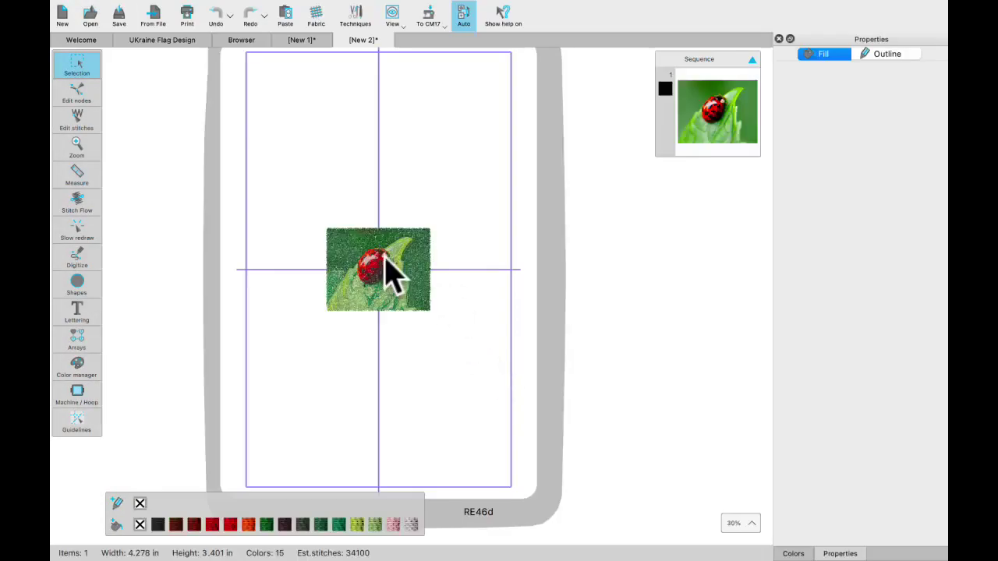
Select the ladybug PaintStitch design and change its thread palette to MARATHON
scroll(394, 273, "up", 2)
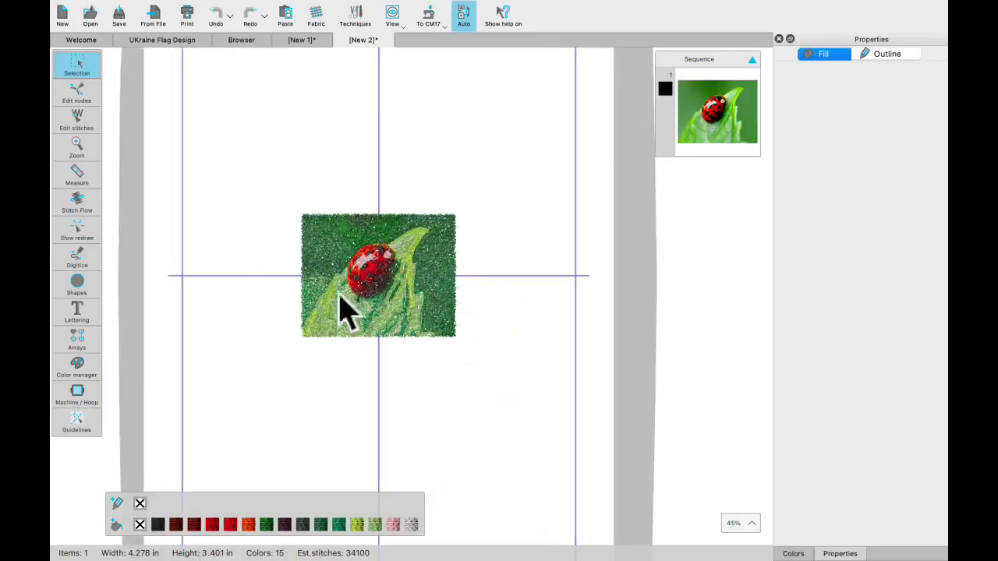
mouse_move(283, 194)
left_mouse_down()
mouse_move(446, 383)
mouse_move(504, 408)
left_mouse_up()
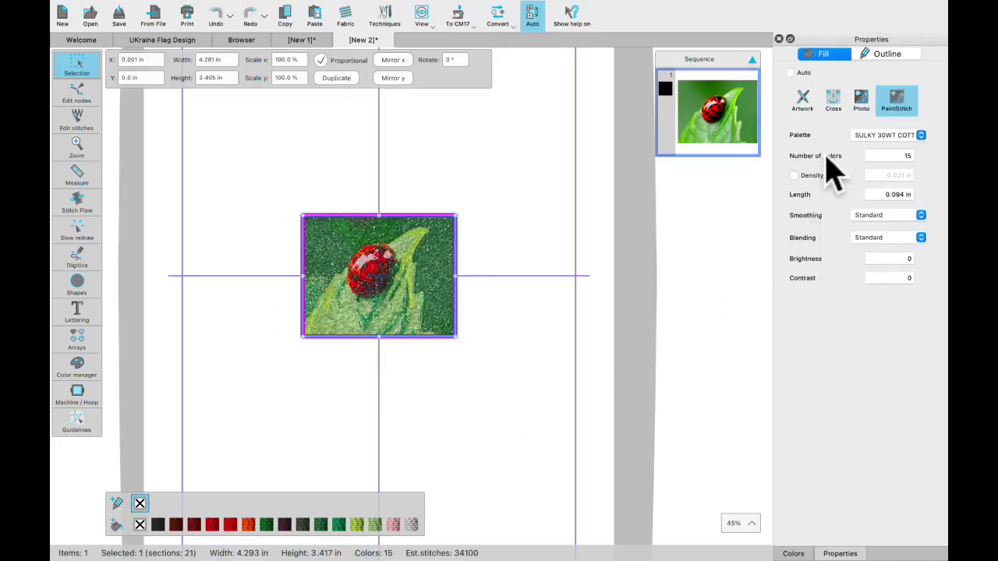
left_click(923, 136)
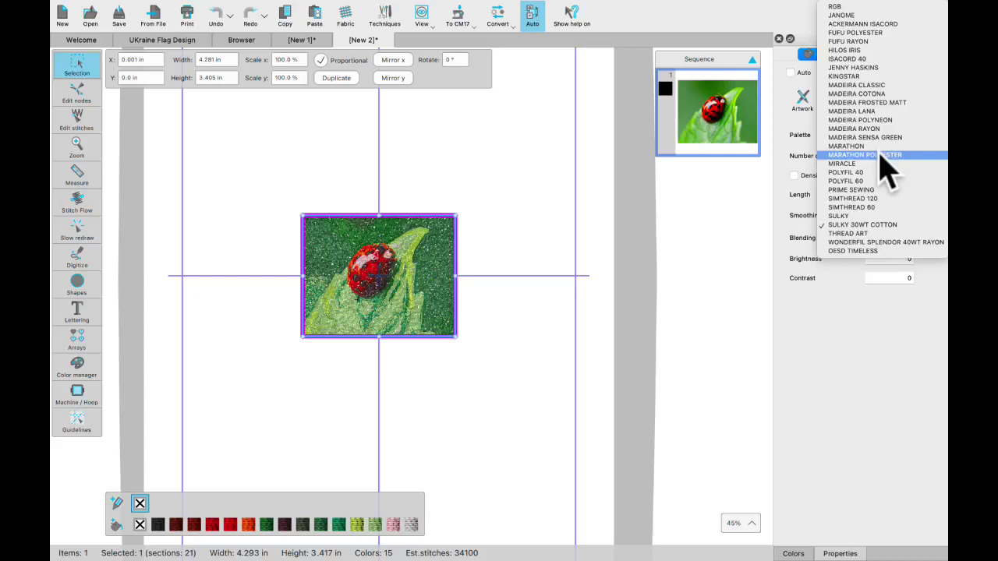
left_click(851, 146)
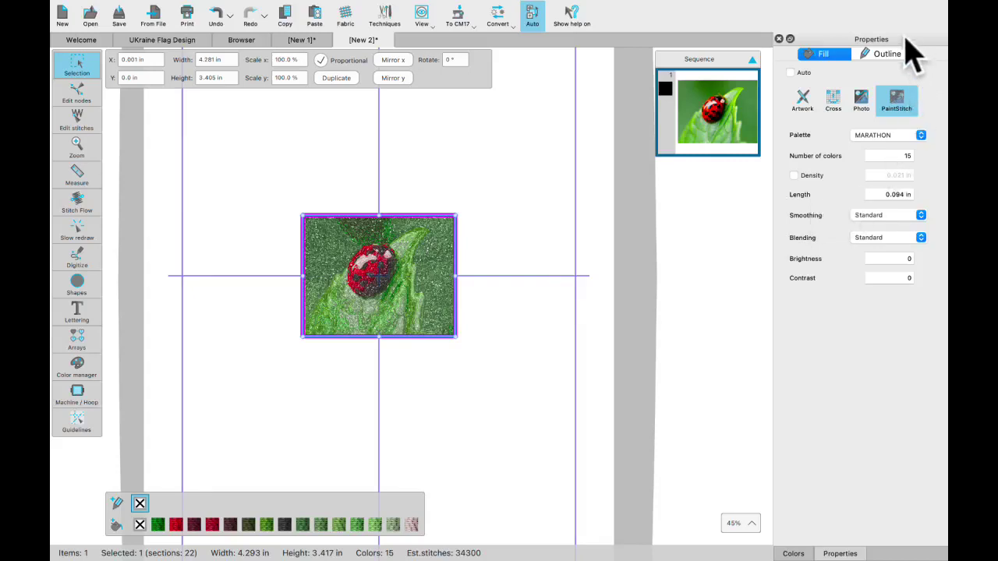
left_click(809, 19)
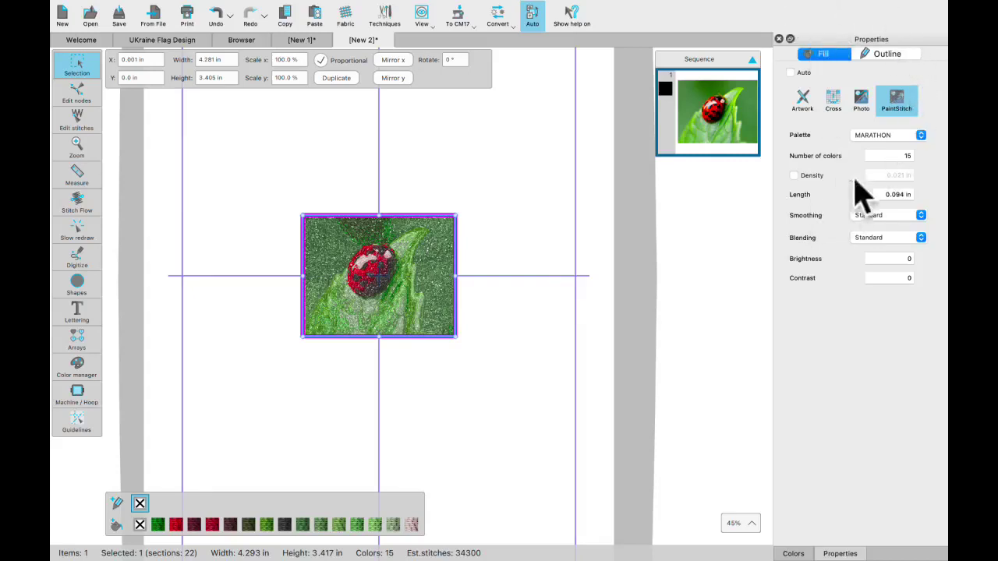
Set the ladybug PaintStitch design's number of colors to 20
left_click(909, 155)
key("BackSpace")
double_click(906, 156)
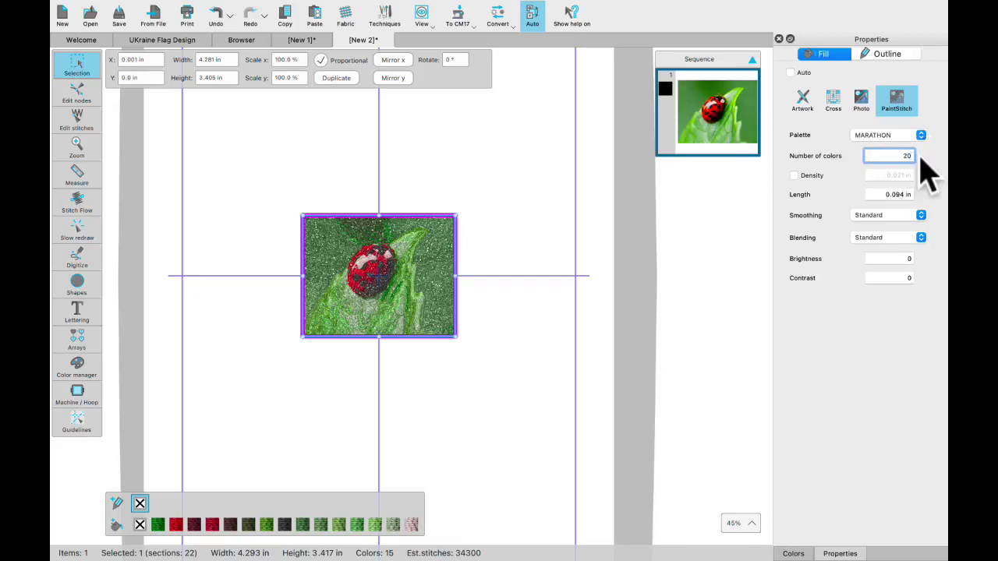
type("20")
key("Return")
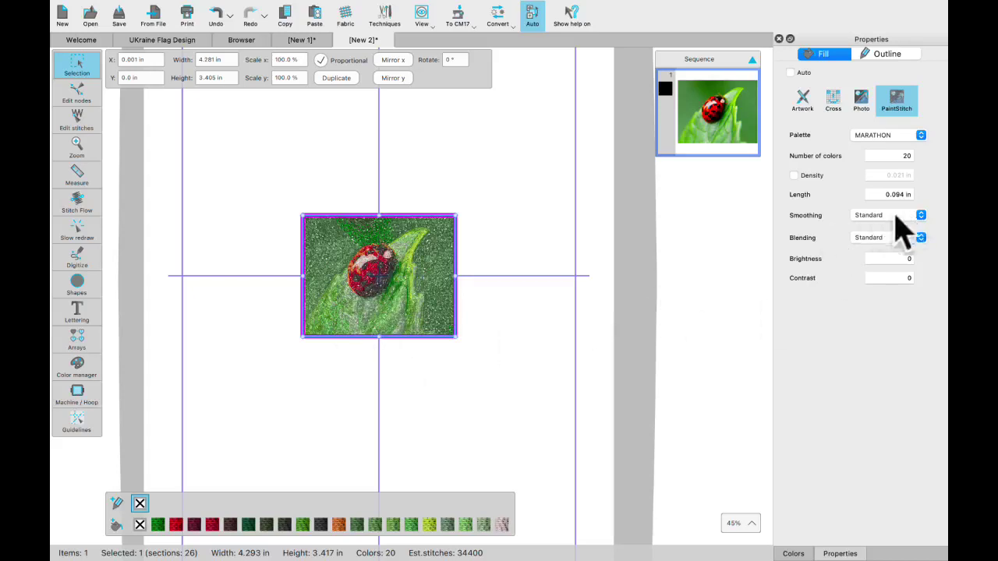
Set the ladybug design's smoothing to High and its blending to Full
left_click(920, 216)
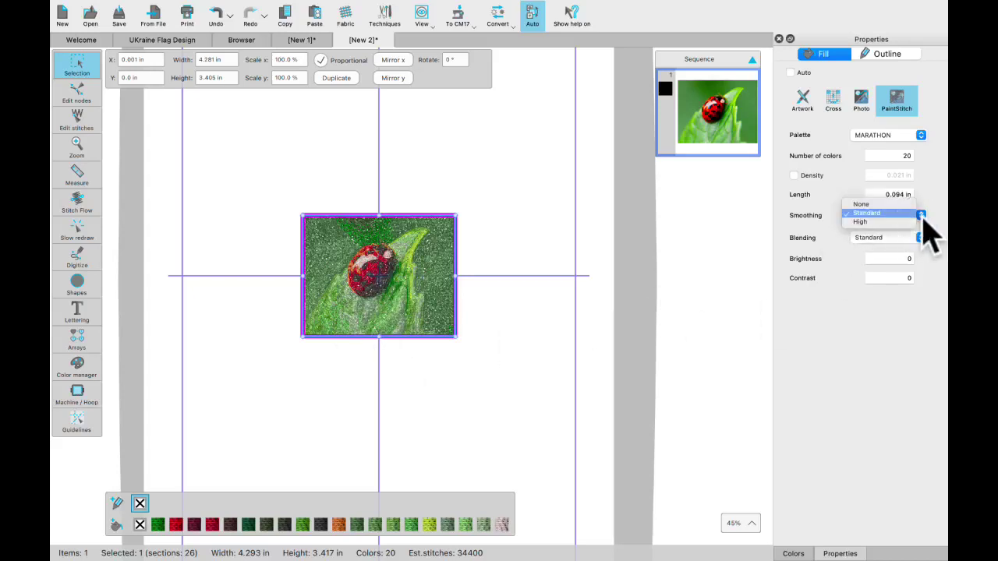
left_click(862, 221)
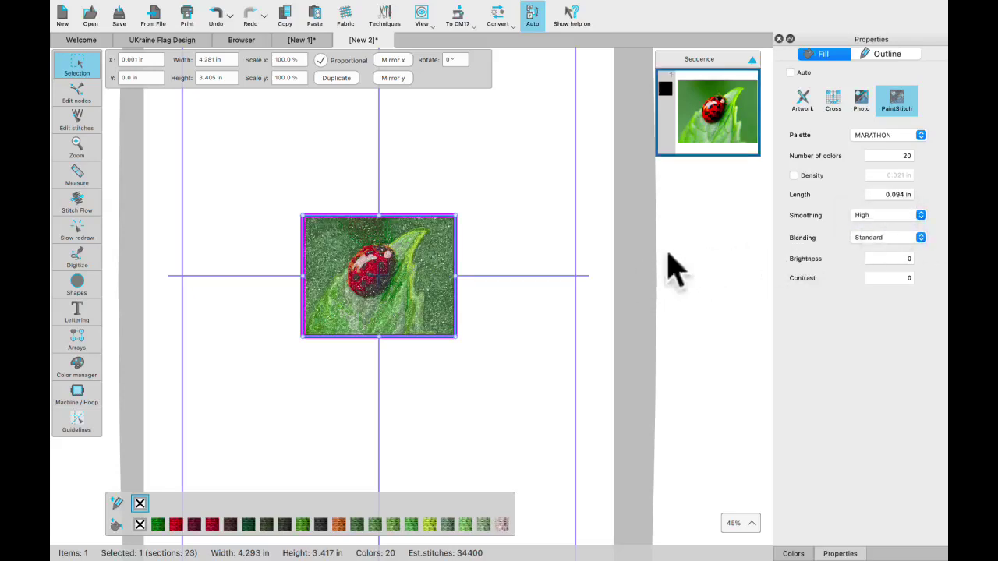
left_click(920, 238)
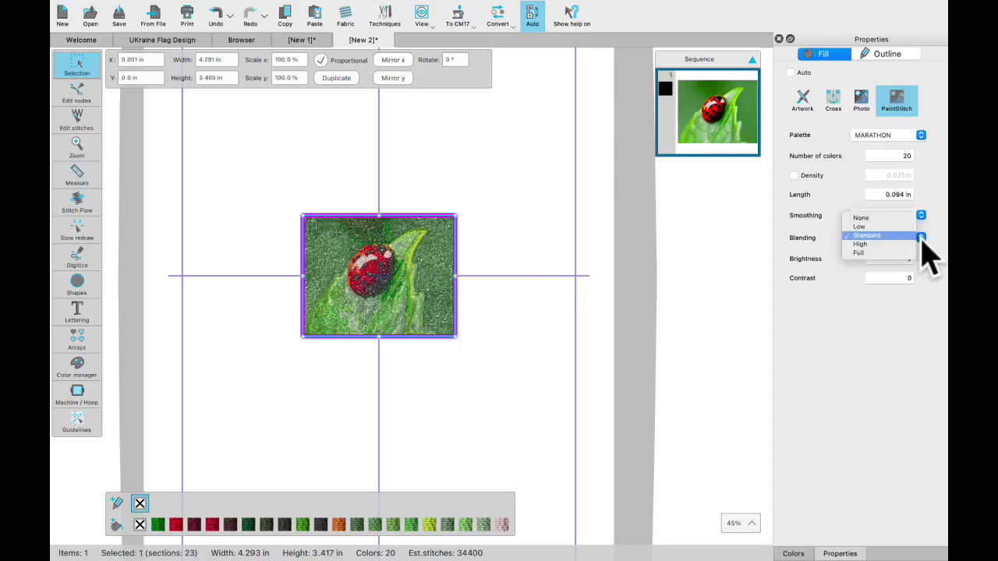
left_click(866, 253)
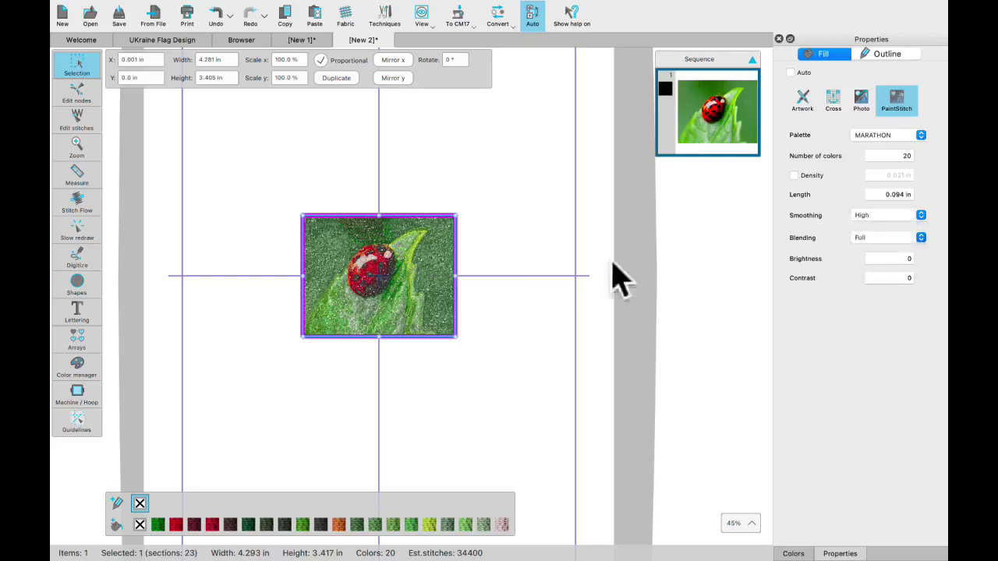
Examine the ladybug's stitches up close and check which commands are available for the design, leaving it deselected
left_click(493, 293)
scroll(393, 296, "up", 10)
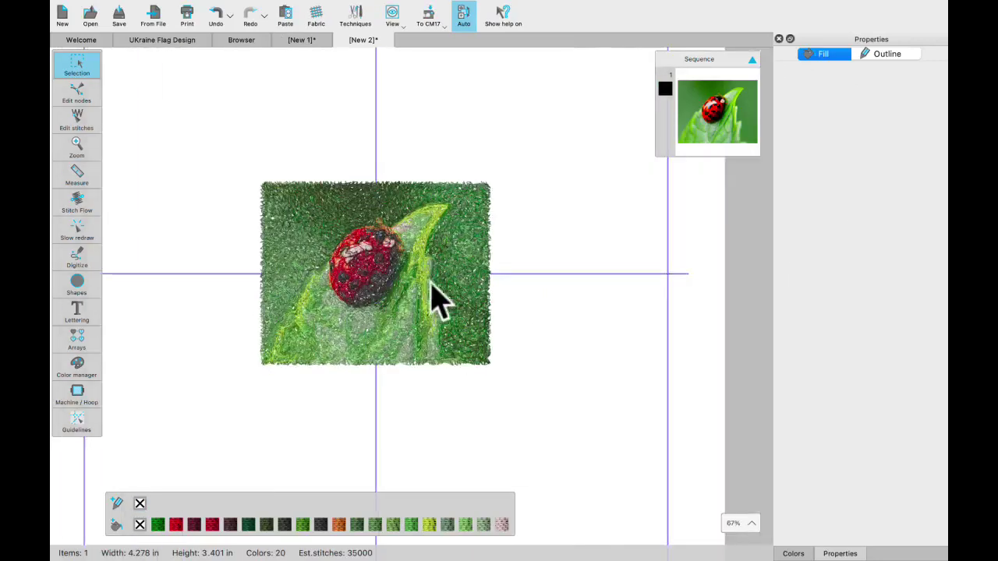
scroll(464, 304, "up", 6)
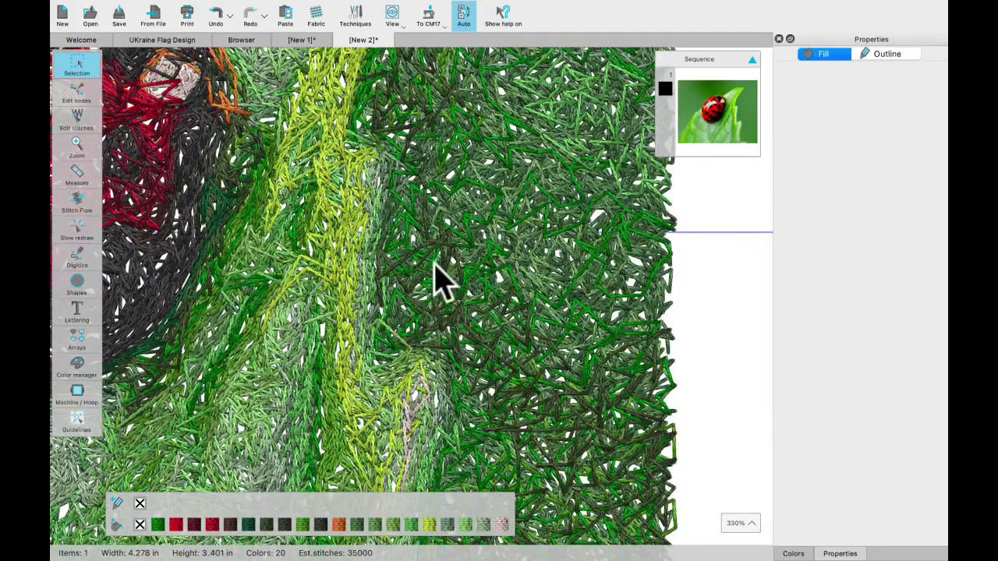
scroll(435, 279, "down", 8)
scroll(442, 281, "down", 3)
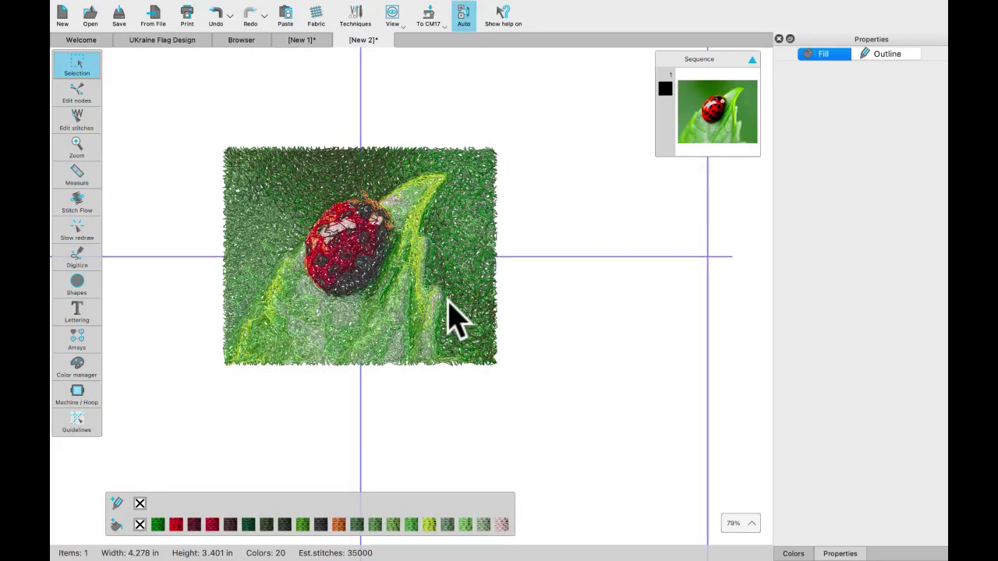
left_click(429, 263)
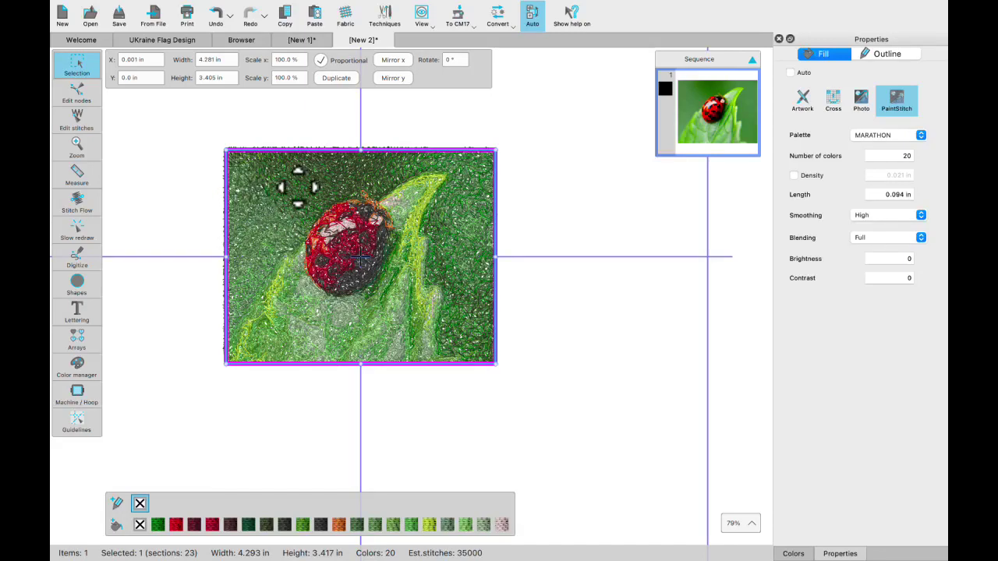
right_click(348, 161)
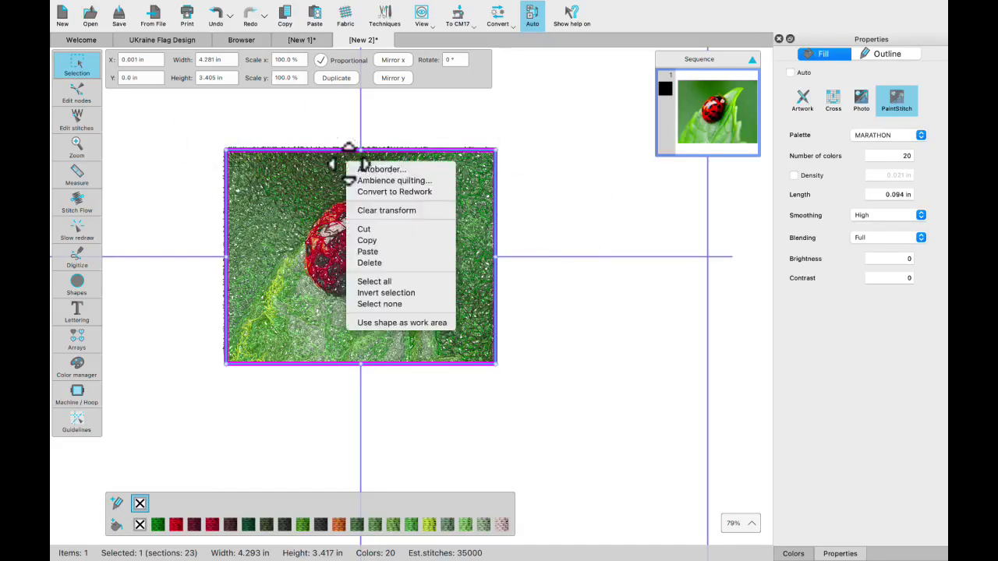
left_click(563, 208)
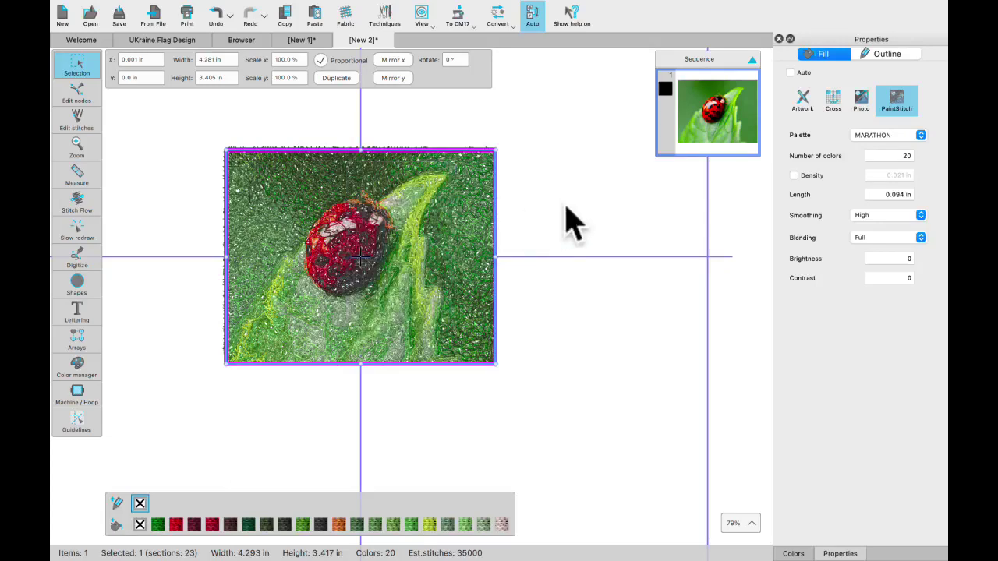
left_click(559, 156)
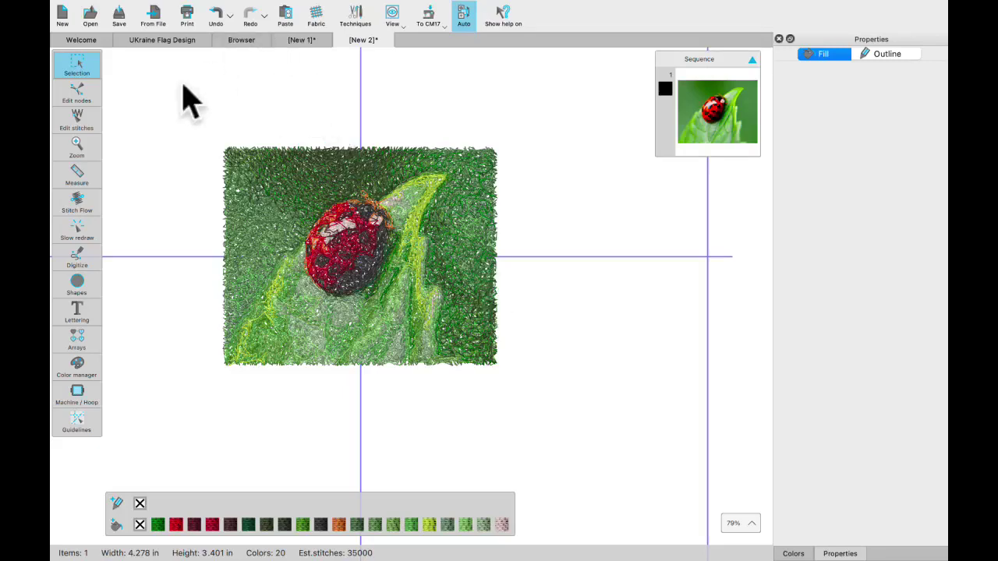
Open space ship.jpg from the Graphics folder using the Auto-digitize / Trace to outlines option
left_click(242, 40)
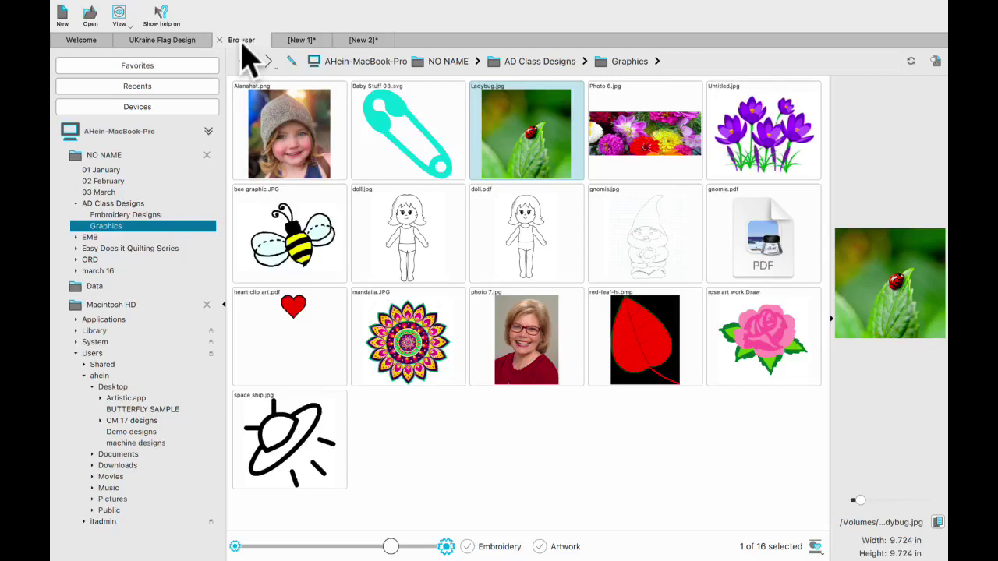
double_click(283, 453)
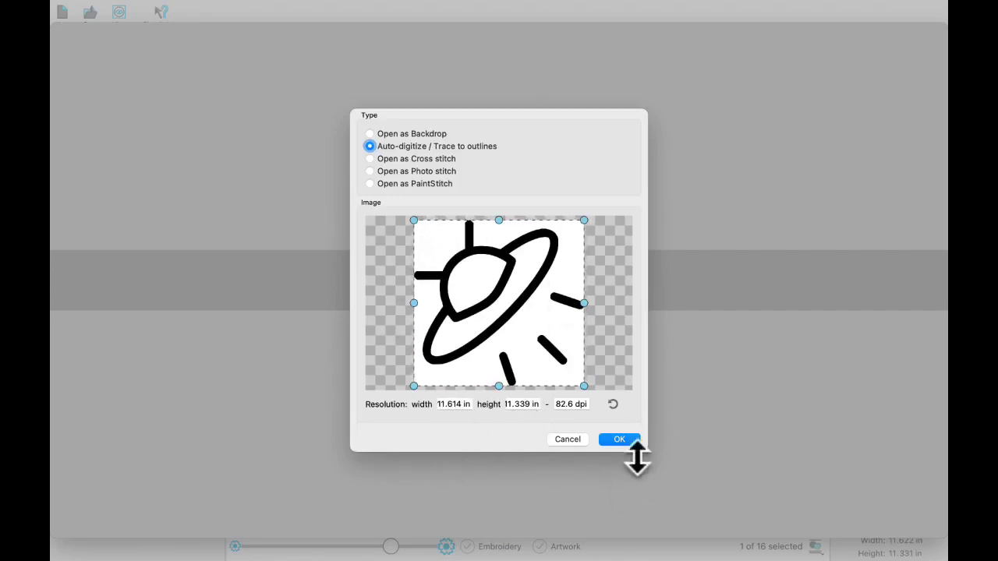
left_click(621, 439)
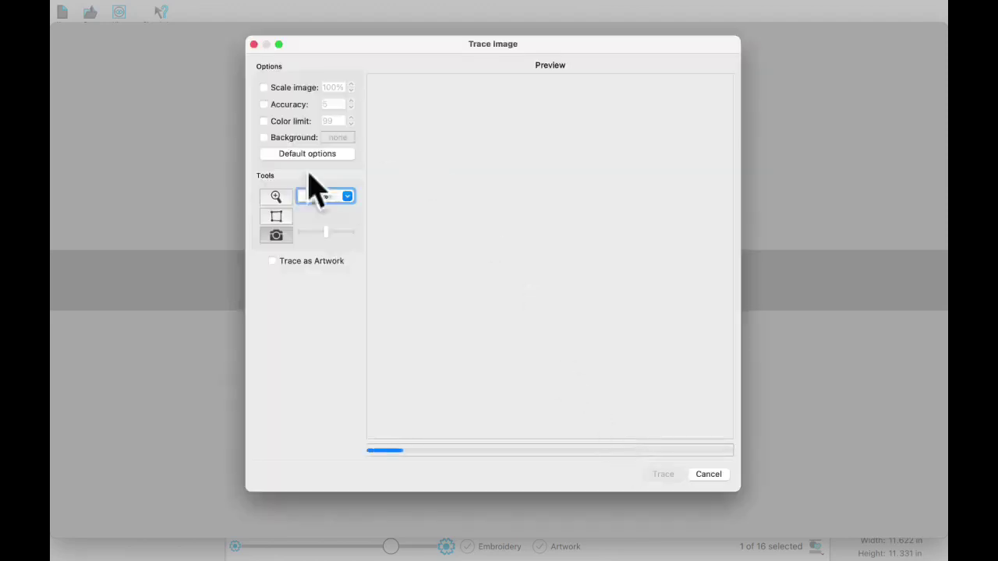
Enable the accuracy option for the spaceship trace and show the outline nodes in the preview
left_click(263, 104)
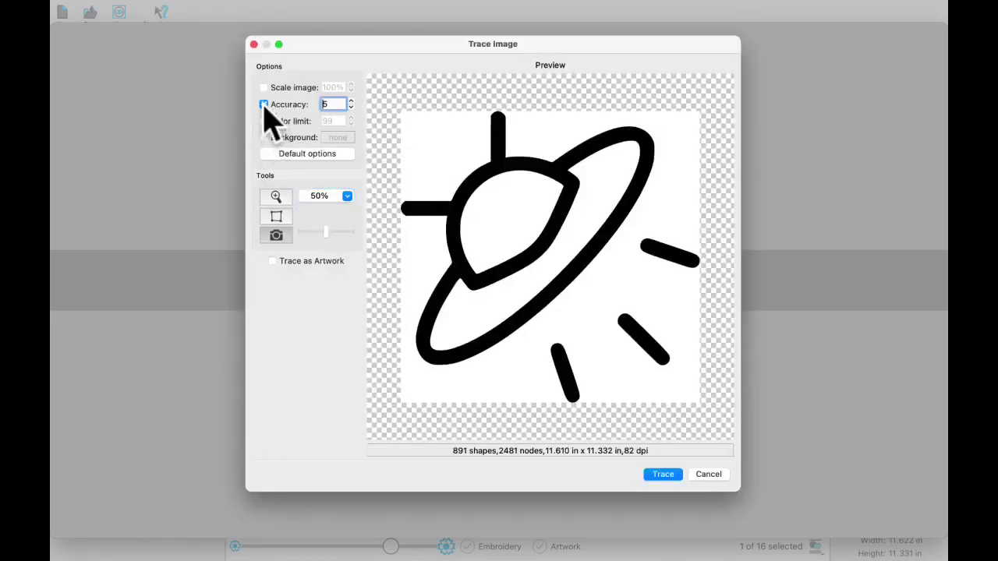
left_click(327, 106)
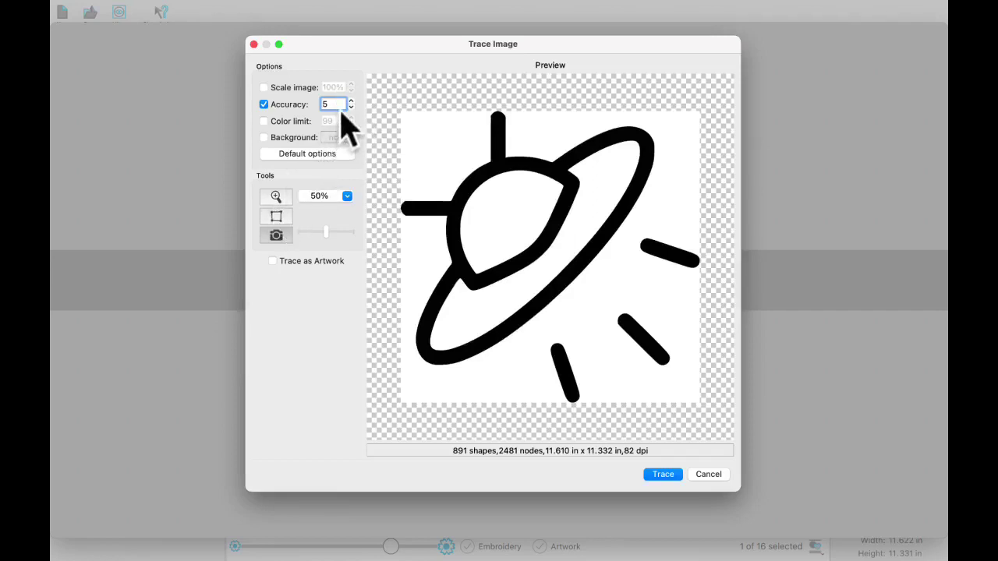
left_click(279, 222)
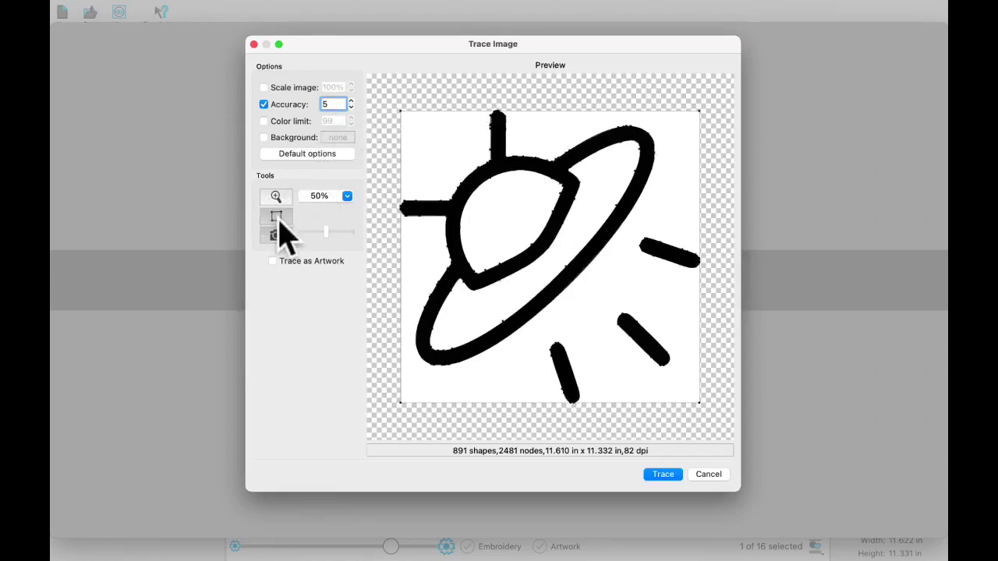
Examine the nodes along the spaceship's outline at high magnification while trying an accuracy of 1
left_click(276, 196)
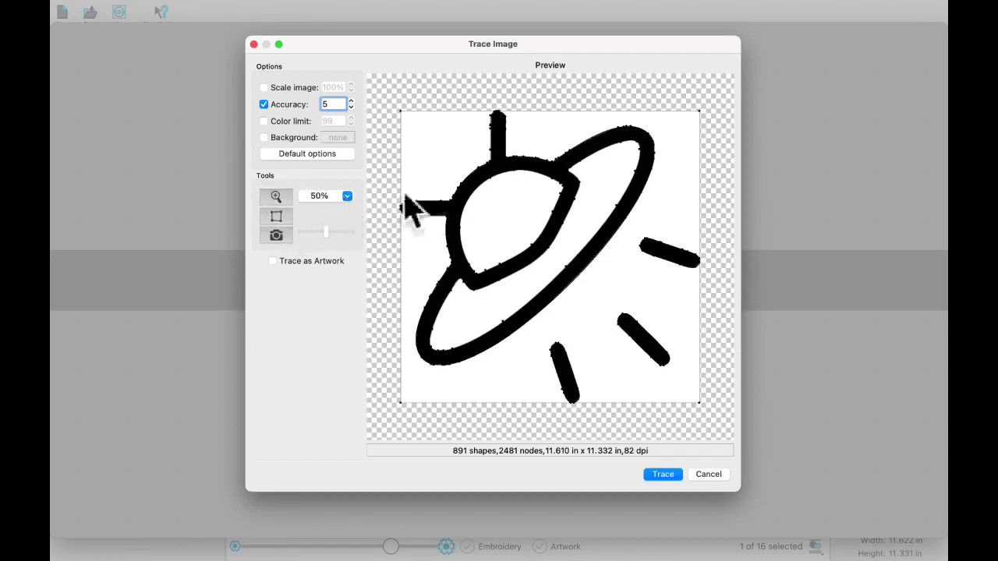
left_click(456, 195)
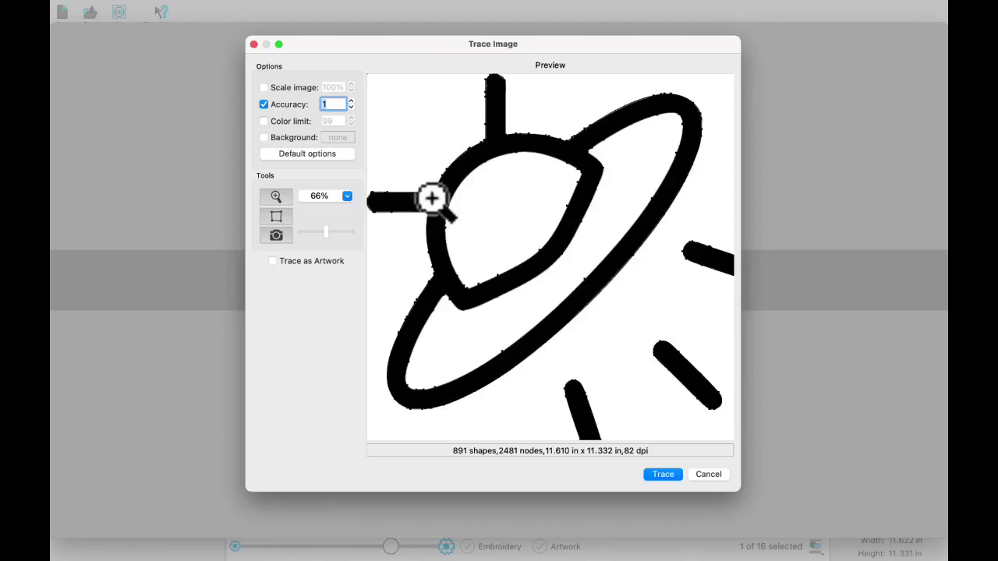
left_click(397, 249)
left_click(398, 249)
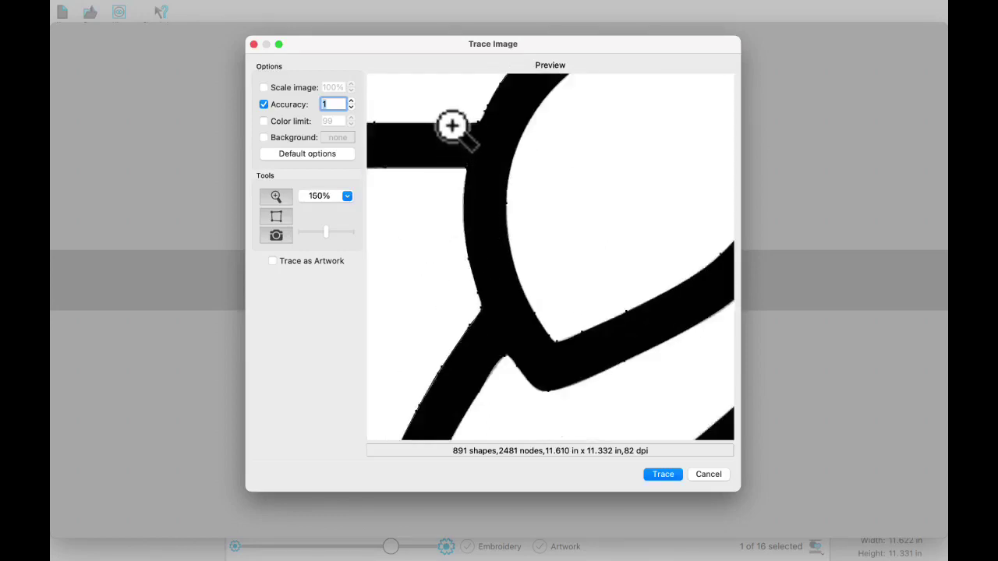
scroll(455, 246, "up", 2)
scroll(454, 247, "up", 2)
left_click(452, 245)
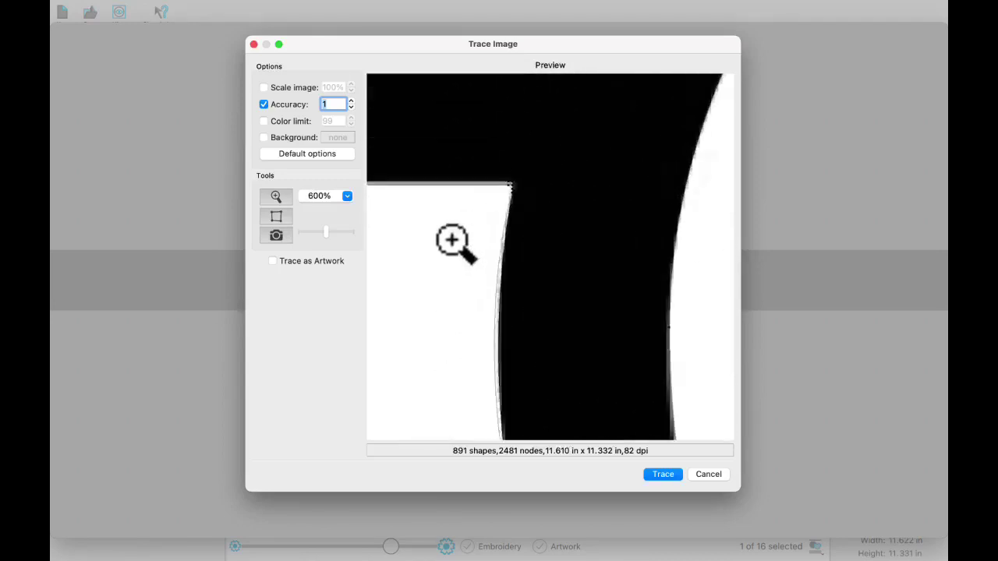
left_click(457, 241, "alt")
left_click(449, 238, "alt")
left_click(452, 240)
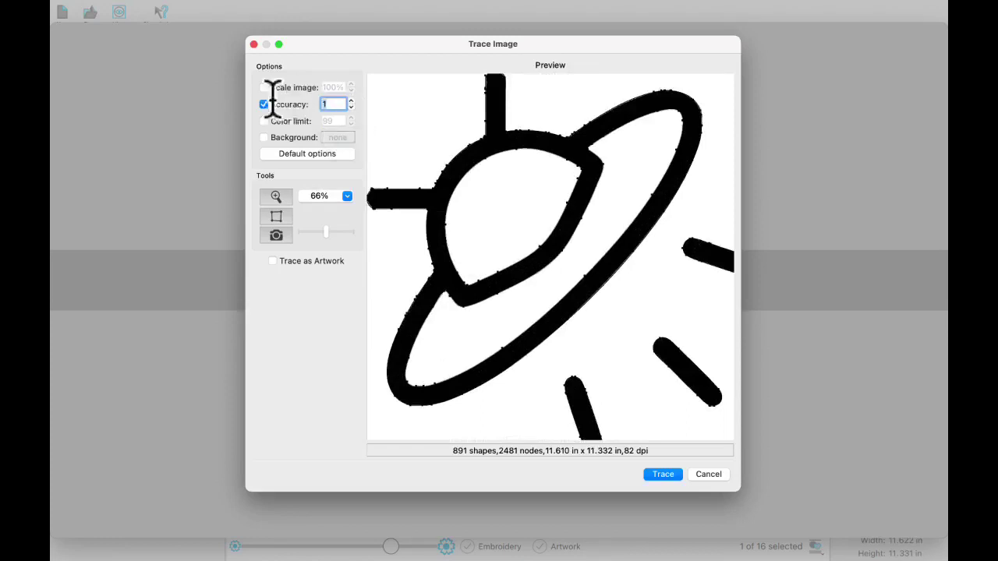
Set the trace accuracy to 5 and the color limit to 2, and trace the spaceship image
type("5")
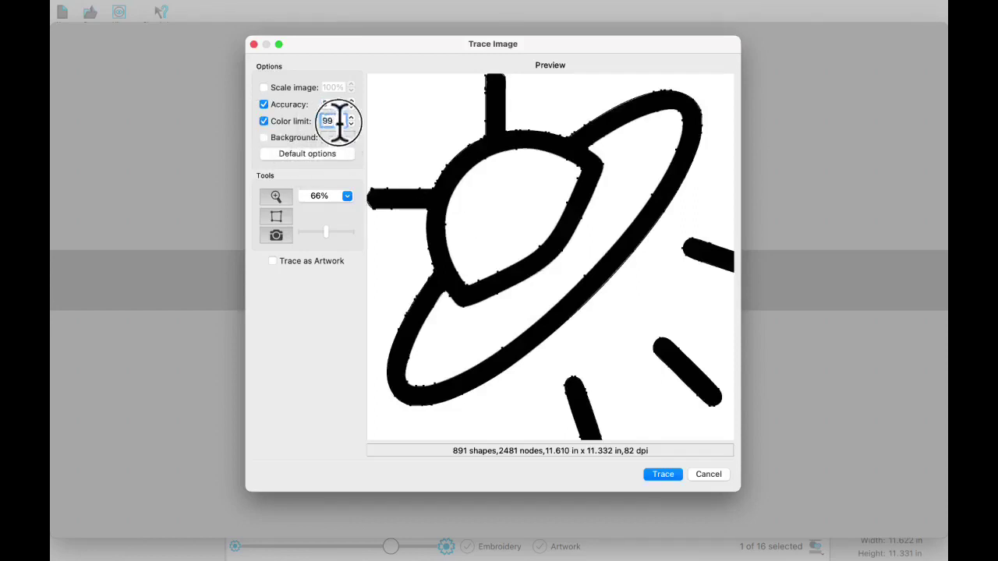
double_click(337, 121)
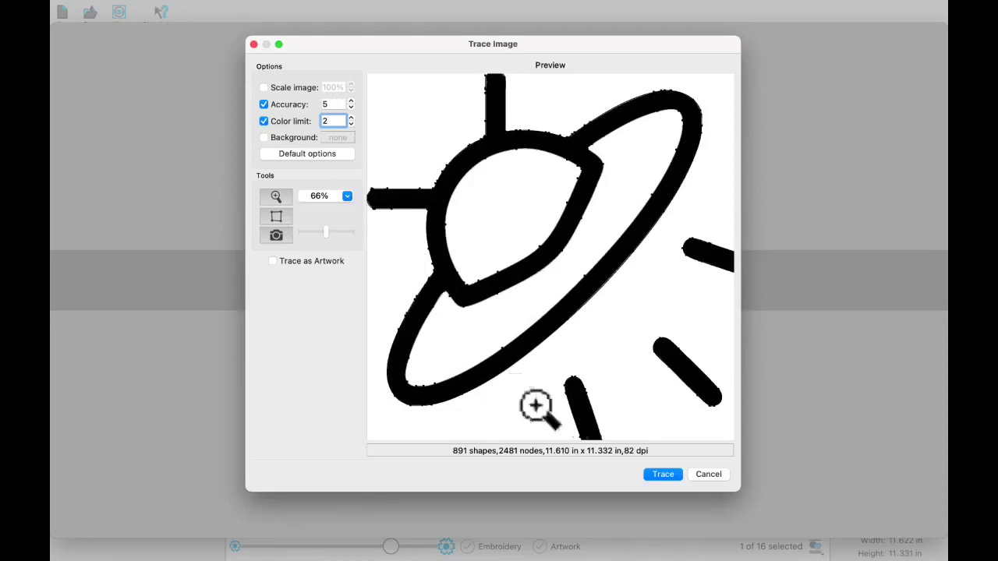
left_click(668, 478)
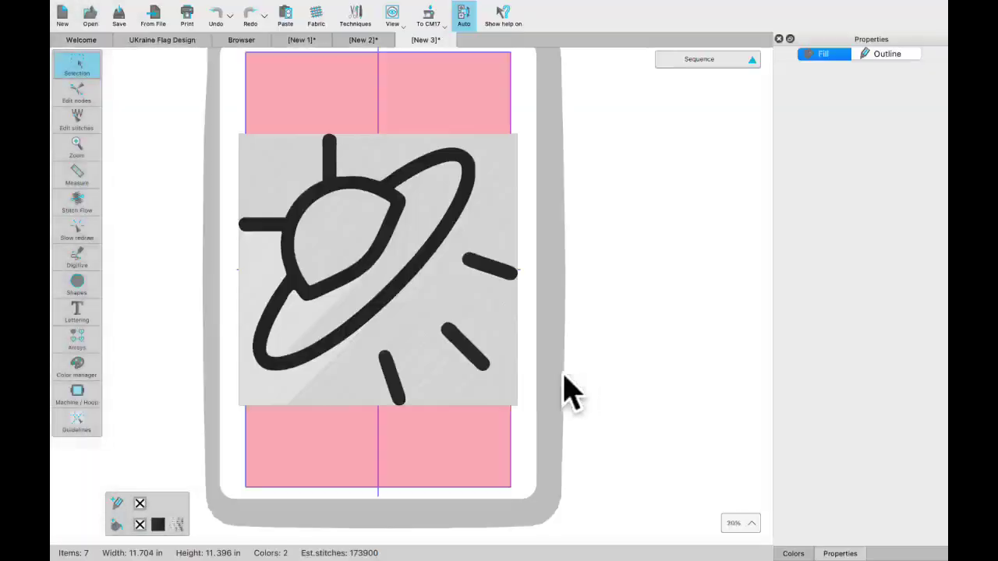
Select all the traced spaceship shapes together and move them to the right, off the original image
scroll(335, 289, "up", 1)
left_click(341, 267)
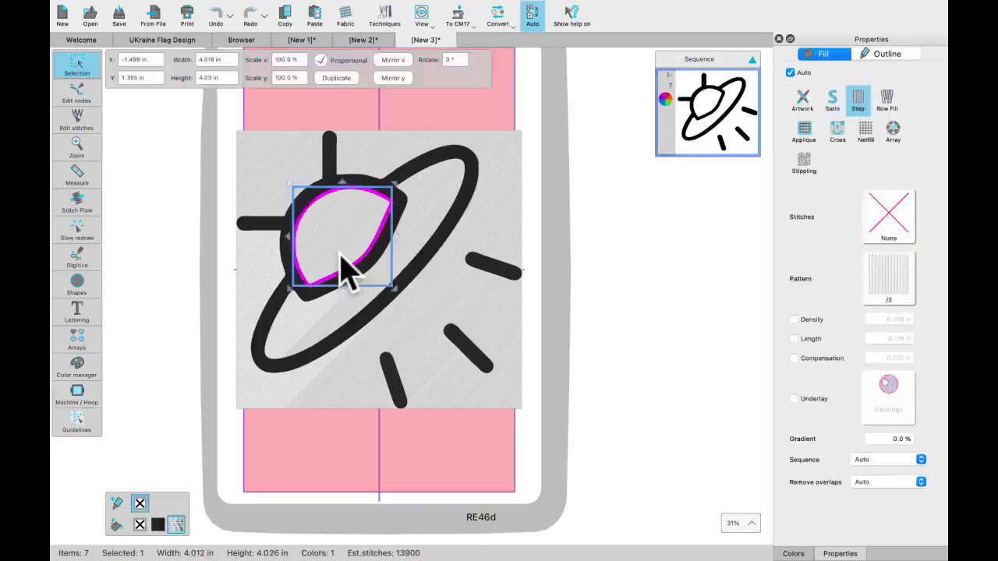
left_click_drag(216, 122, 545, 468)
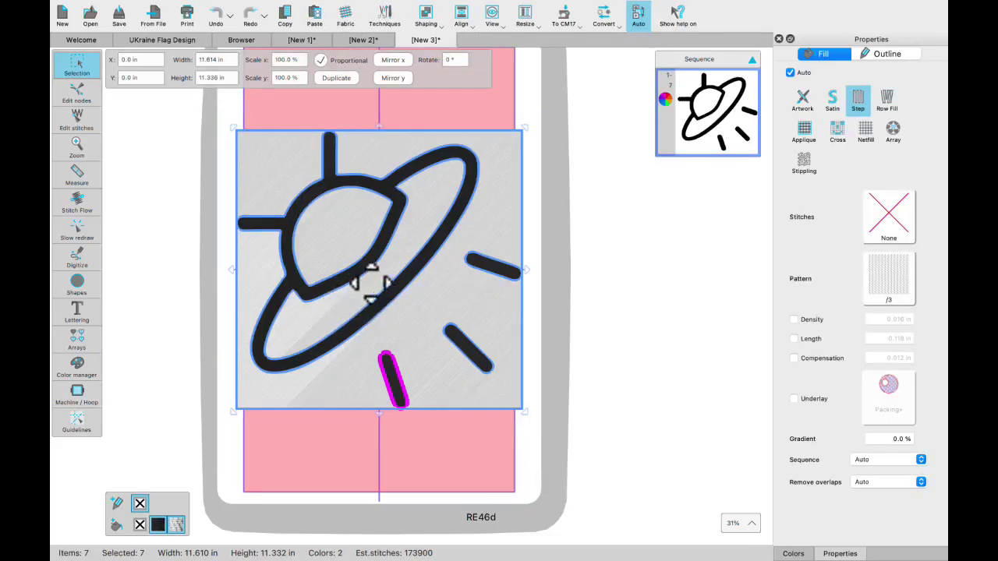
left_click_drag(371, 282, 589, 300)
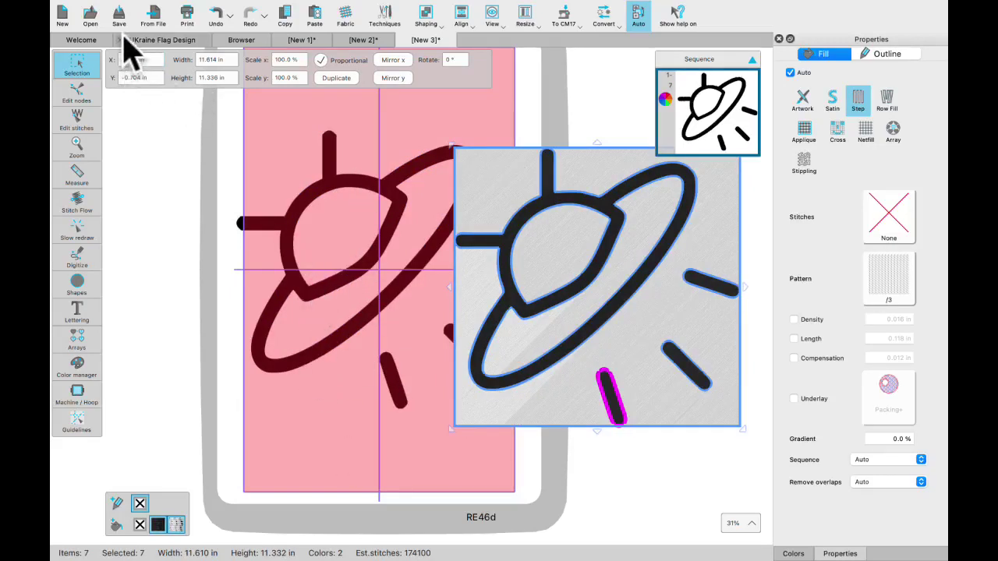
Hide the backdrop image and move the traced spaceship shapes back to the middle of the hoop
mouse_move(239, 11)
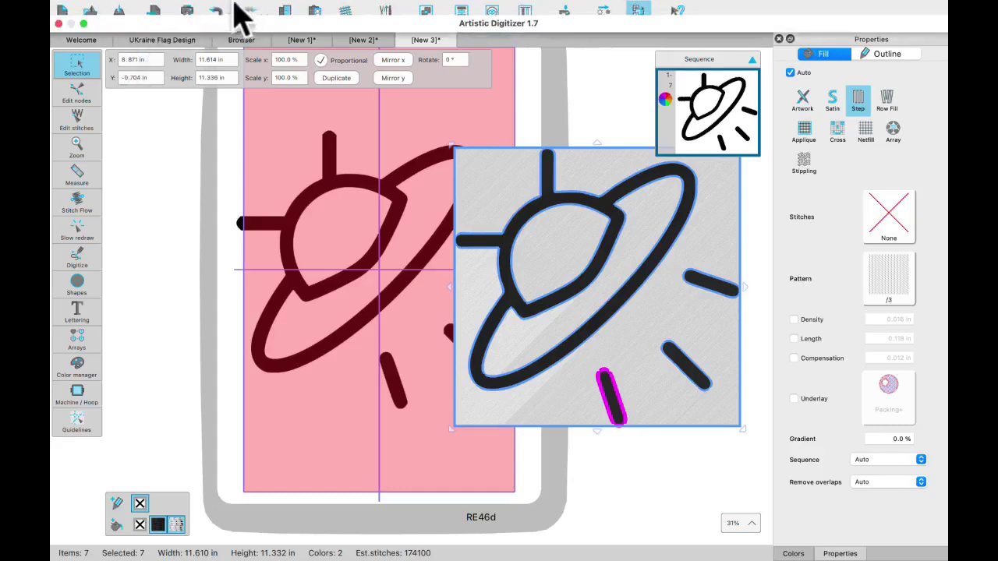
left_click(188, 11)
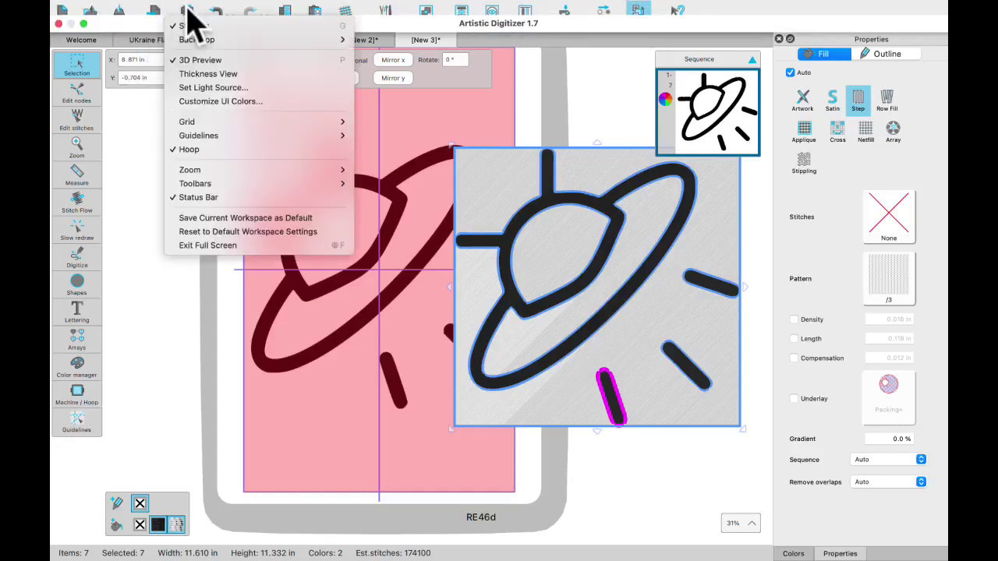
mouse_move(195, 39)
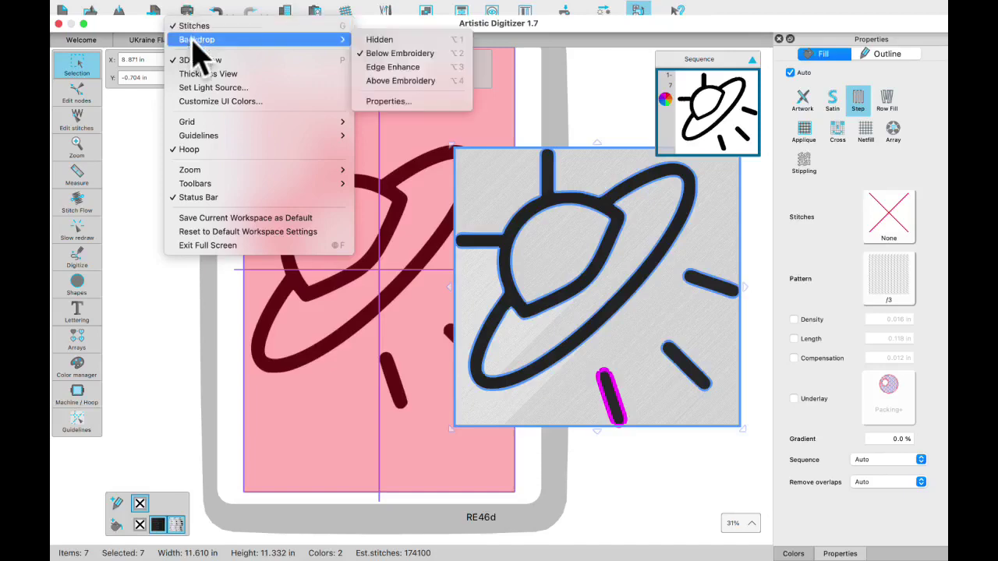
left_click(382, 41)
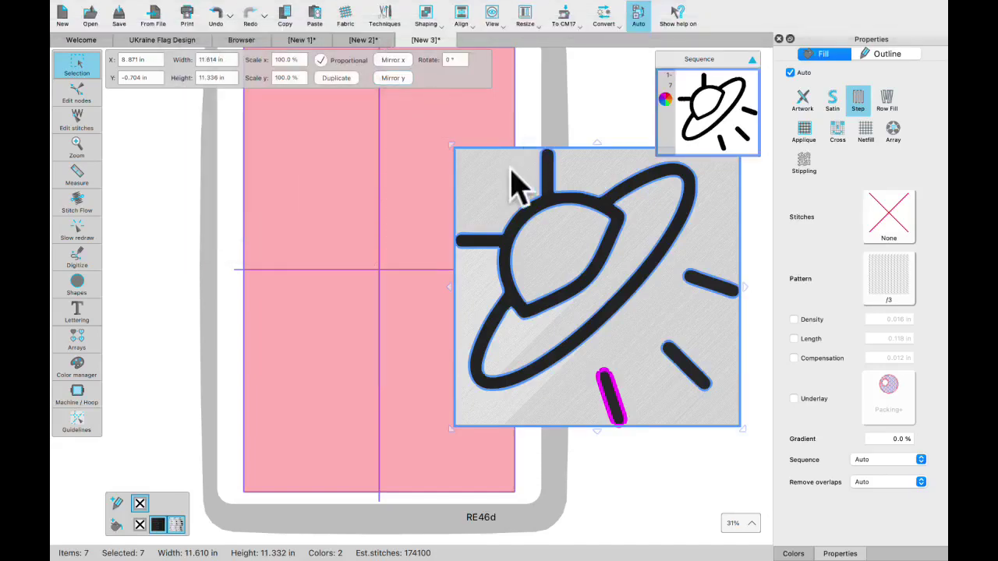
left_click_drag(517, 183, 301, 152)
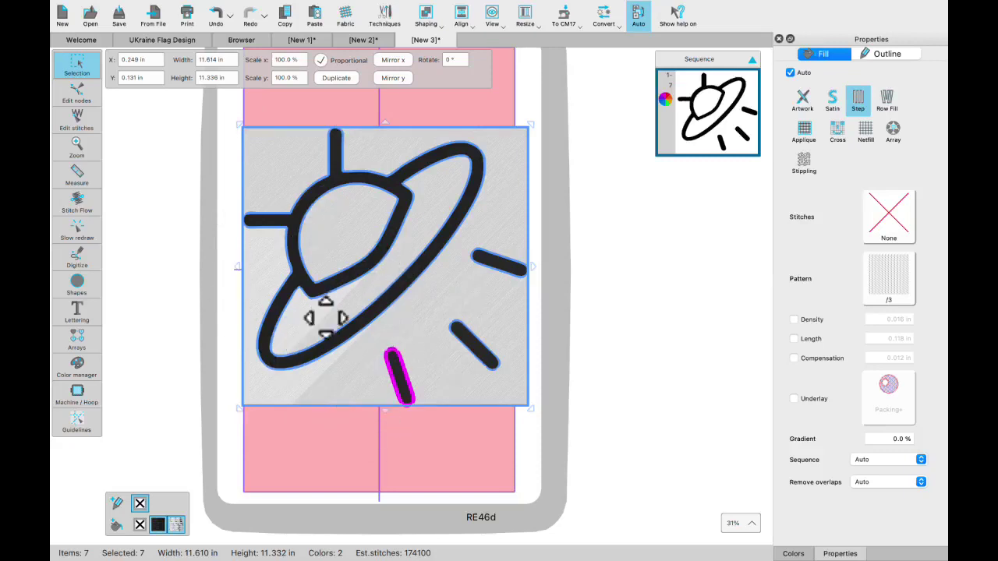
left_click(351, 471)
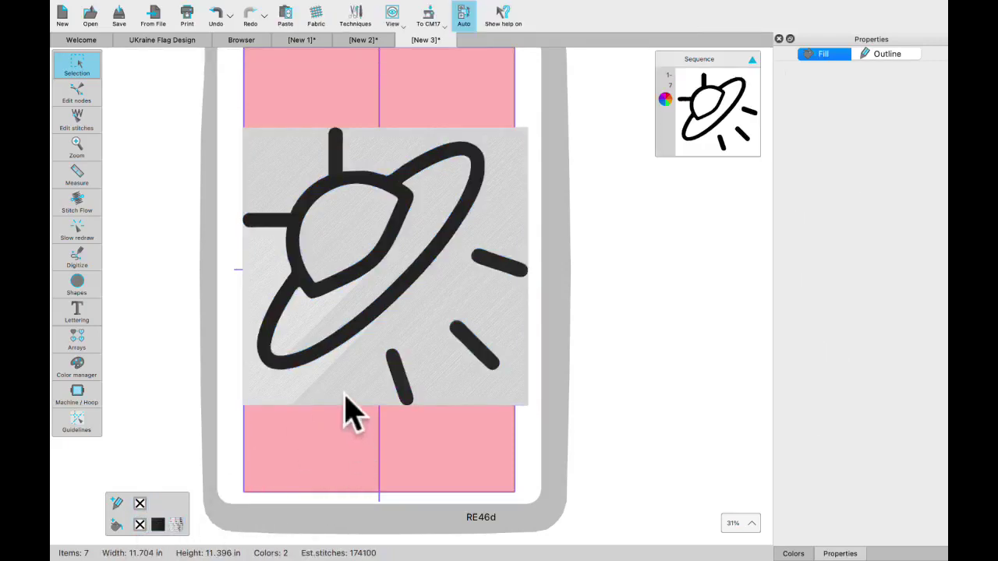
Remove the fill from the light gray background shape surrounding the spaceship
left_click(344, 393)
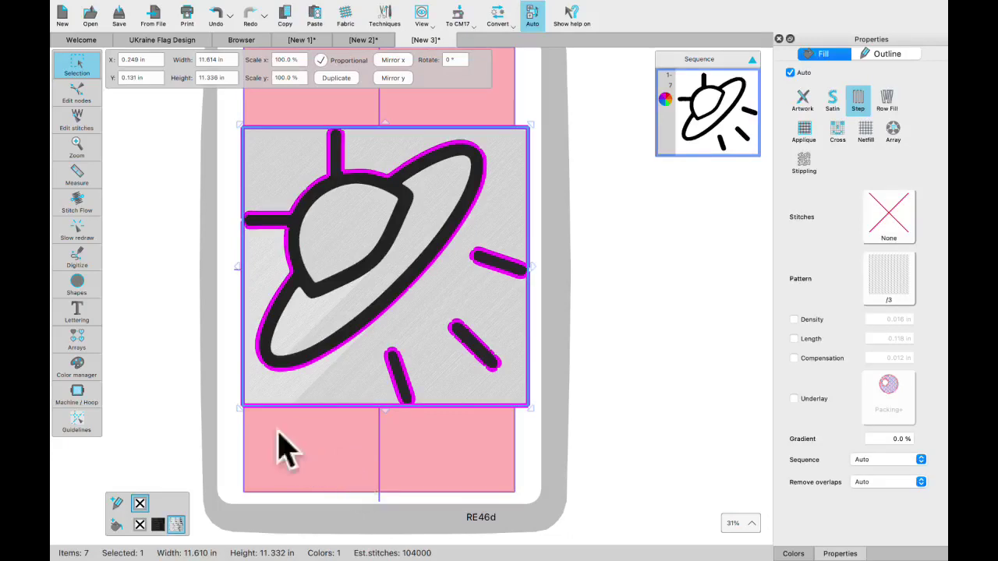
left_click(140, 526)
left_click(328, 477)
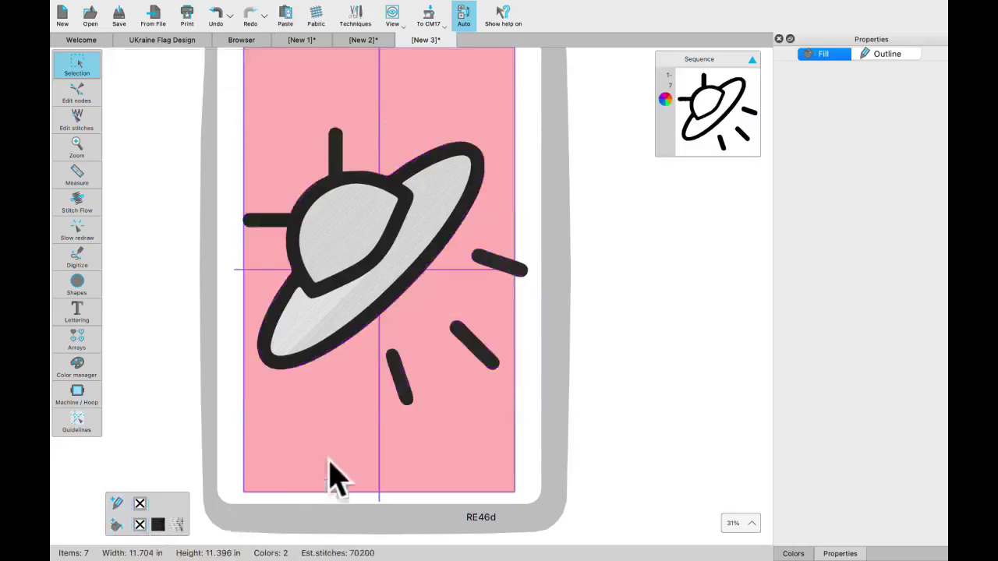
Recolor the fill of the spaceship's dome to JANOME 216 Pale Sky
left_click(455, 209)
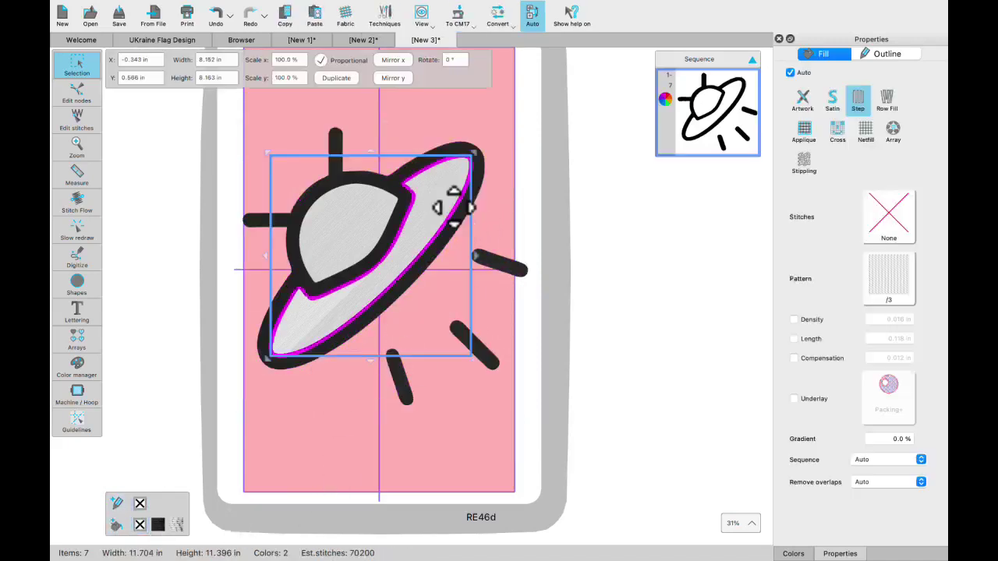
left_click(336, 225)
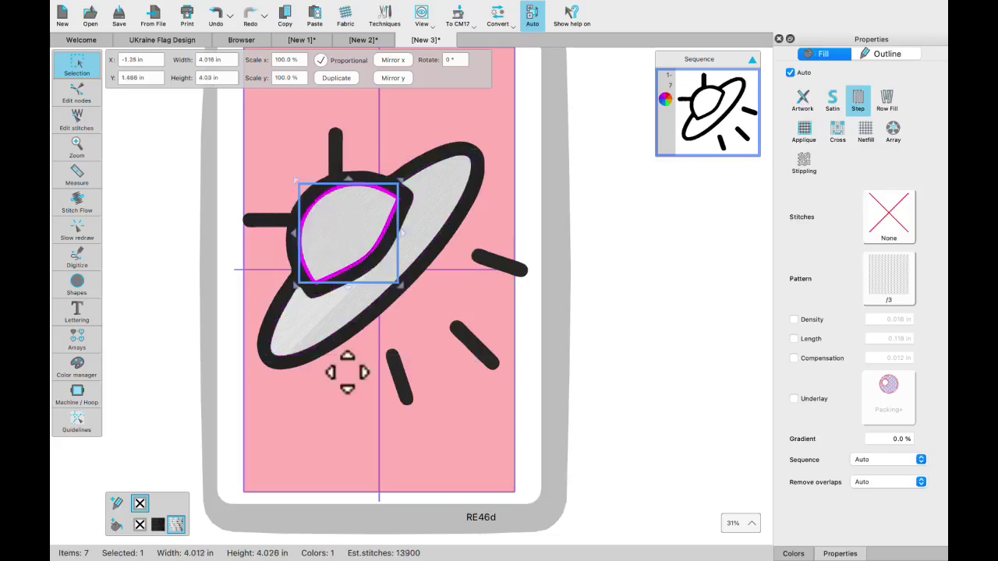
left_click(793, 553)
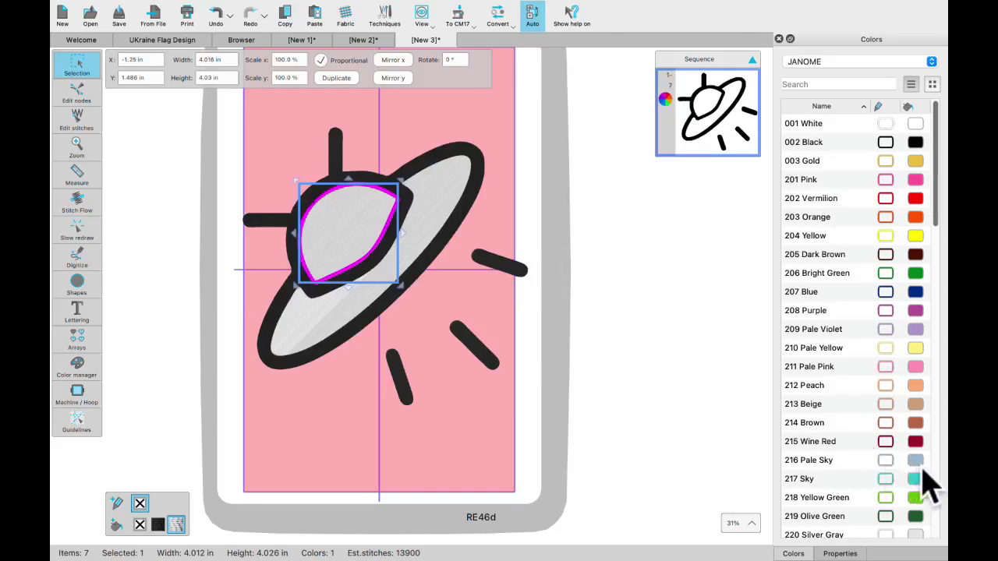
left_click(917, 461)
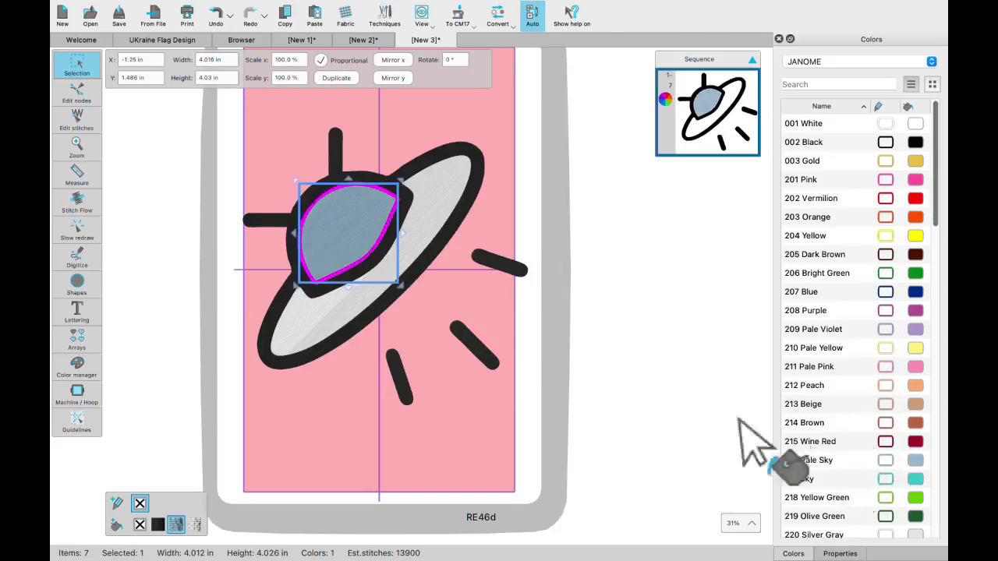
Recolor the fill of the saucer's rim to JANOME 217 Sky
left_click(456, 205)
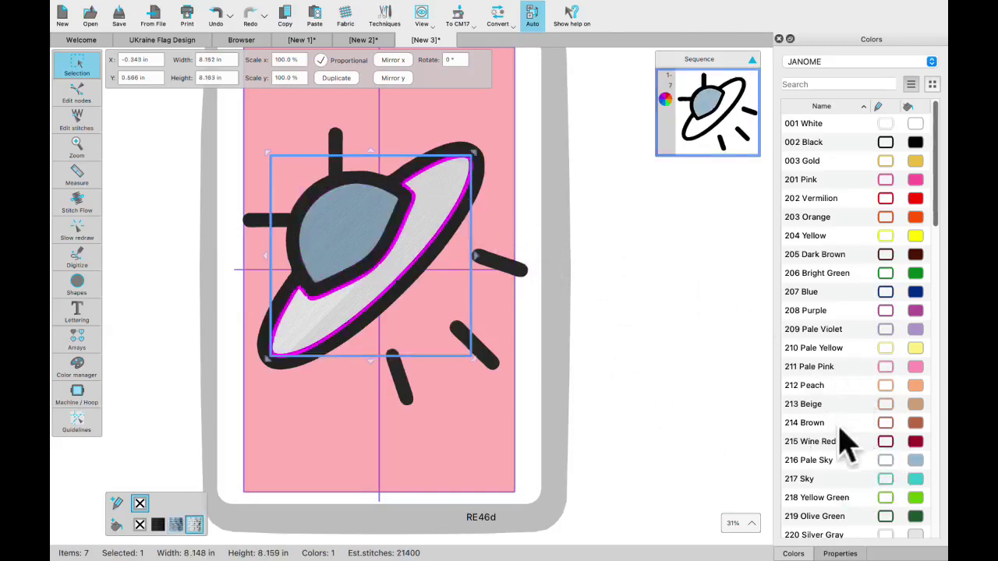
scroll(904, 506, "down", 5)
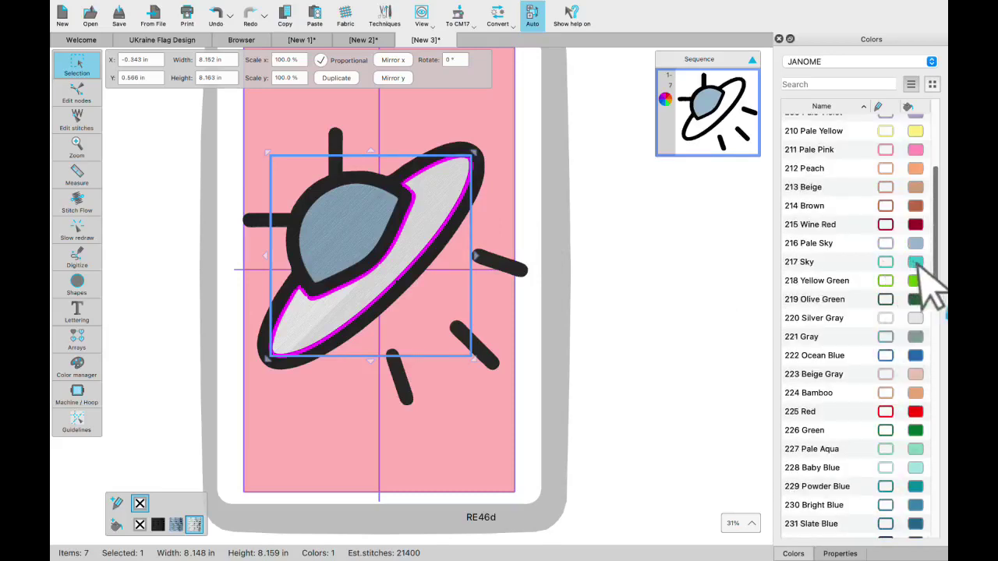
left_click(916, 262)
left_click(437, 433)
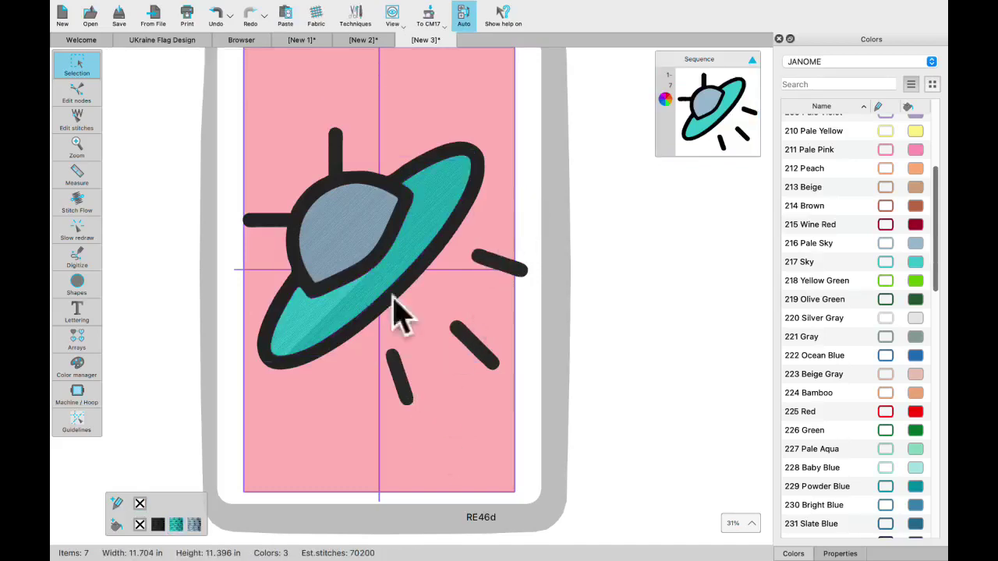
Try deleting the blue dome piece, and undo the deletion
left_click(355, 230)
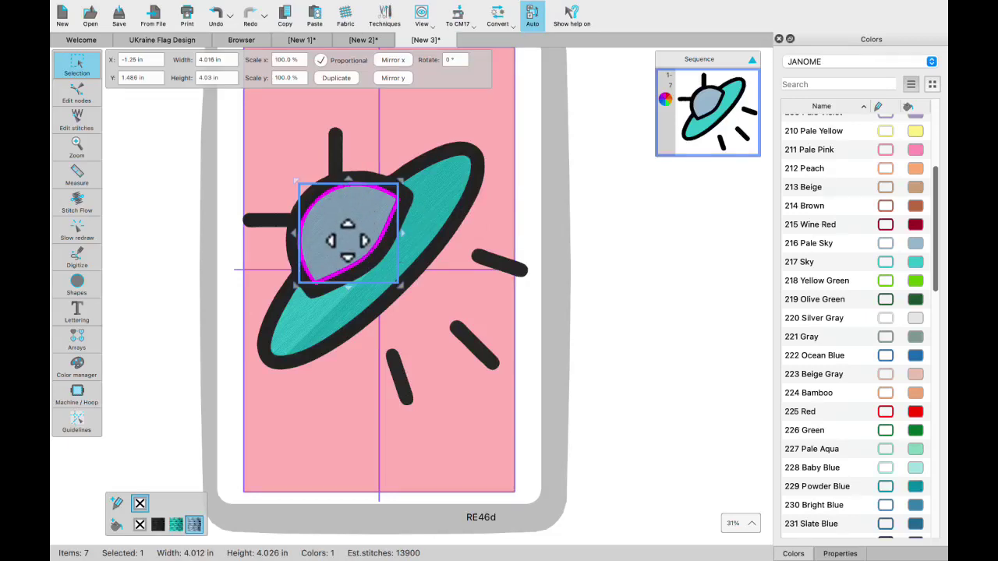
key("Delete")
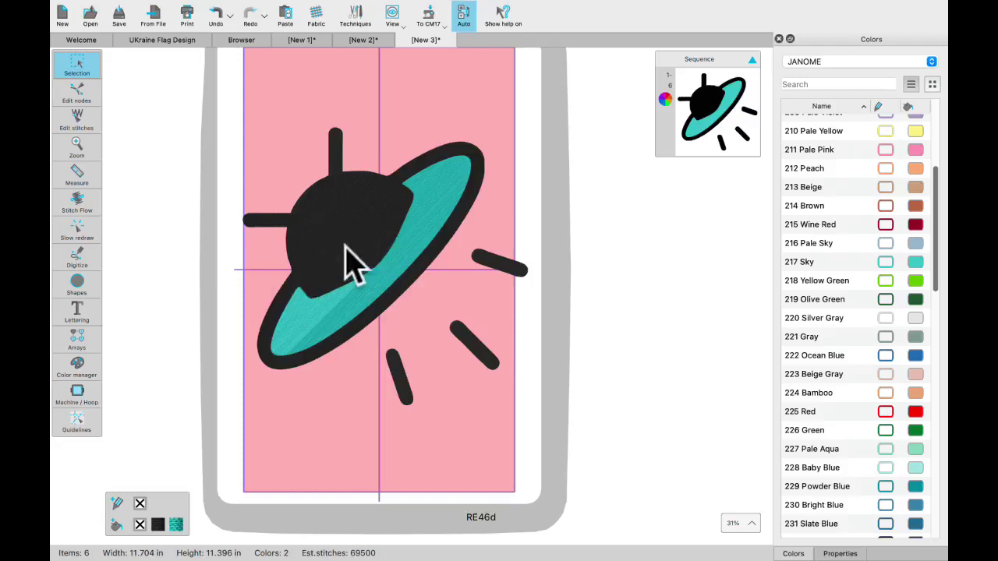
left_click(213, 17)
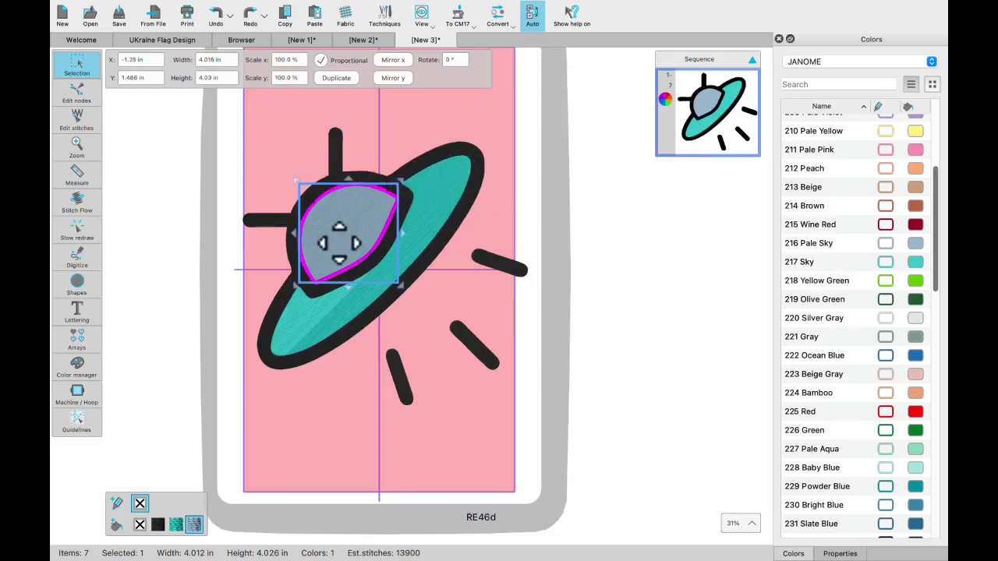
Trim the dome's area out of the black spaceship shape and delete the blue dome piece
right_click(435, 173)
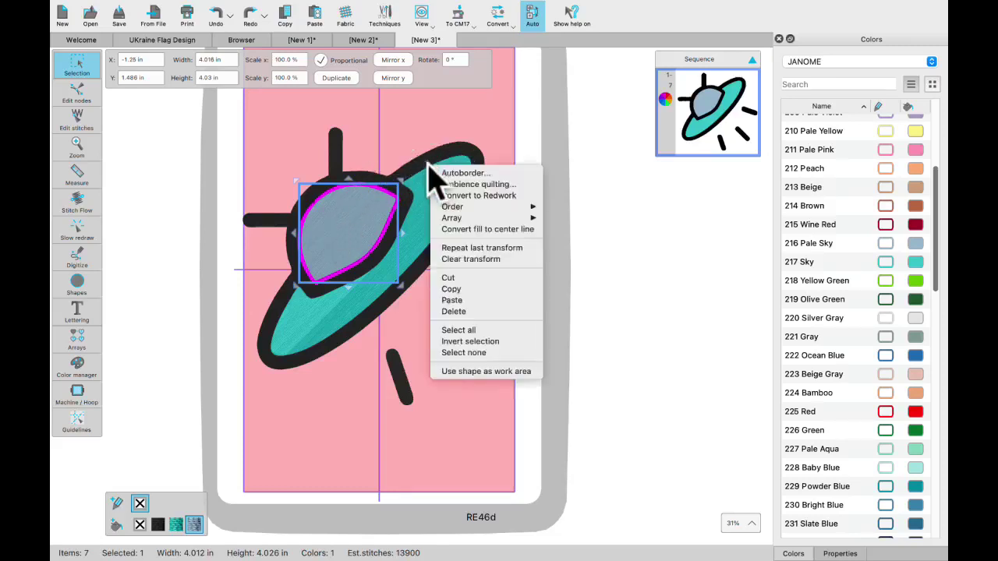
left_click(423, 178)
right_click(414, 166)
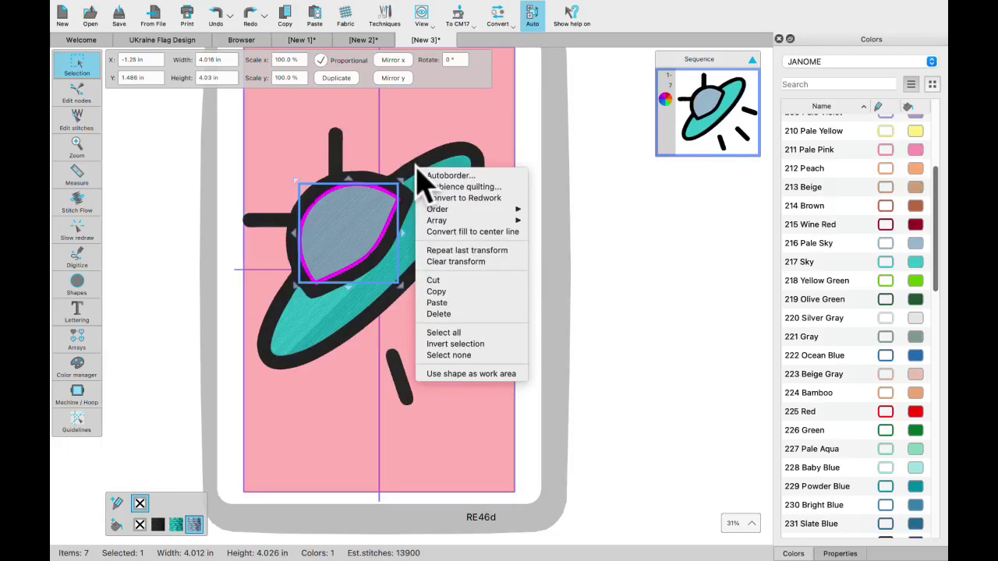
left_click(337, 150)
left_click(335, 153)
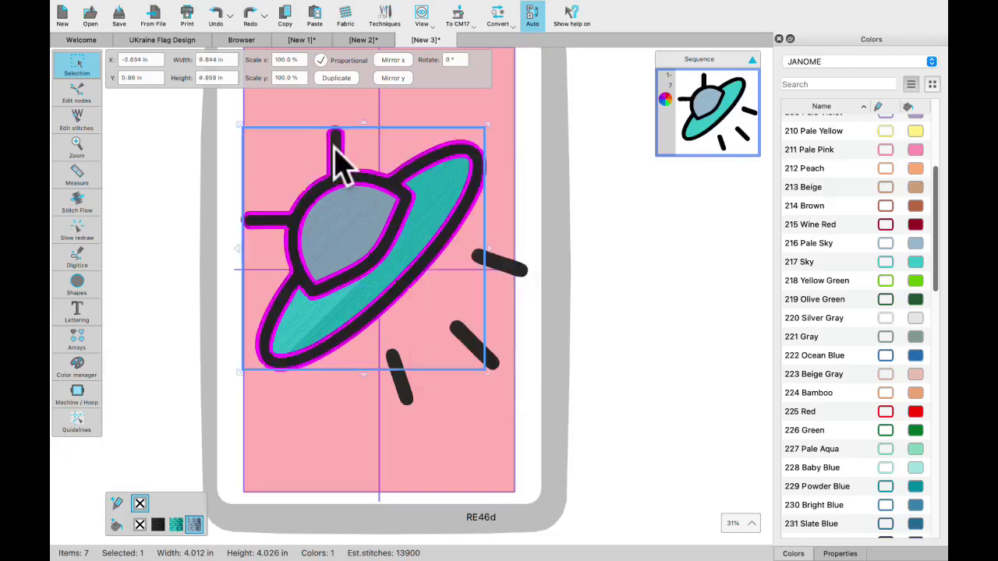
left_click(335, 248, "shift")
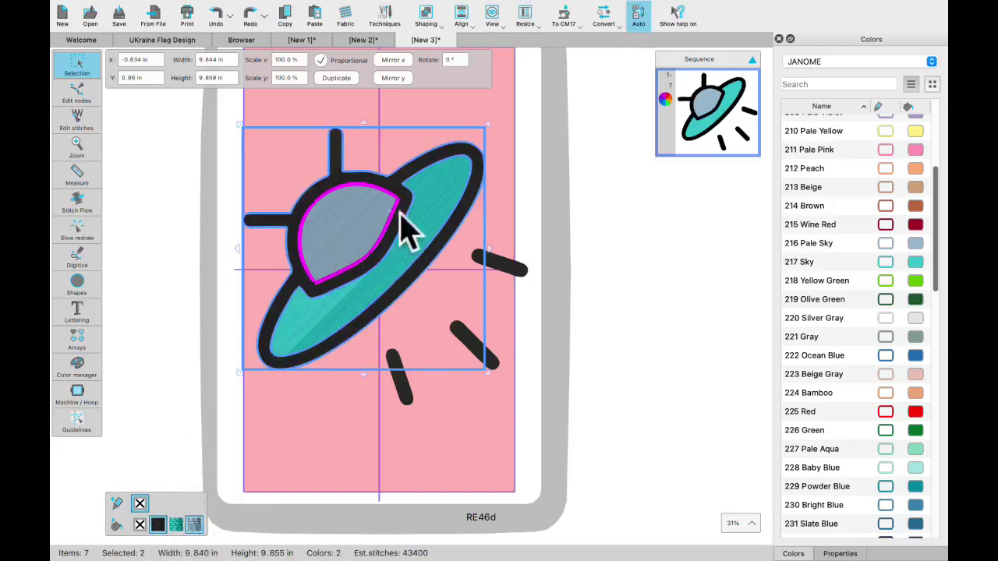
right_click(353, 214)
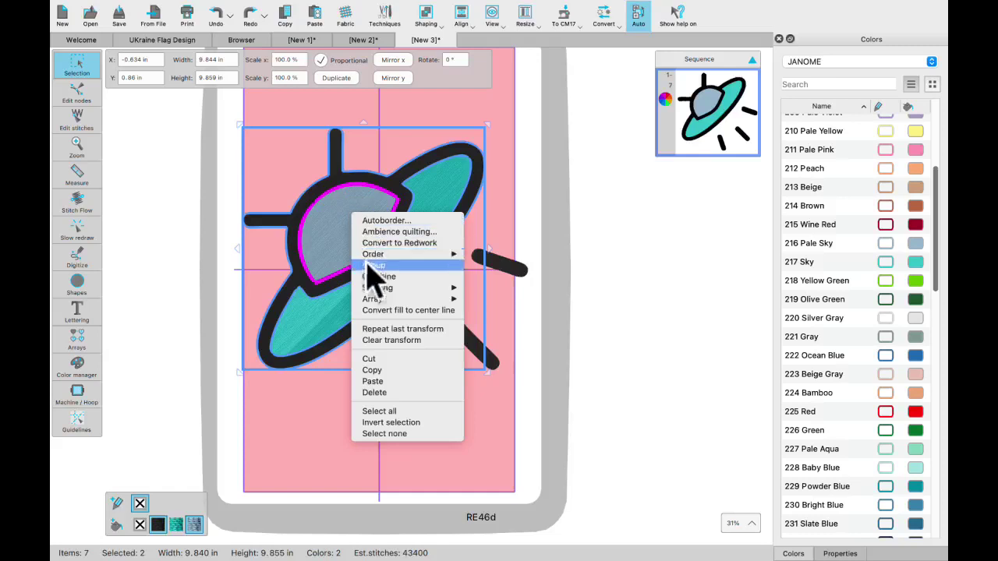
mouse_move(371, 289)
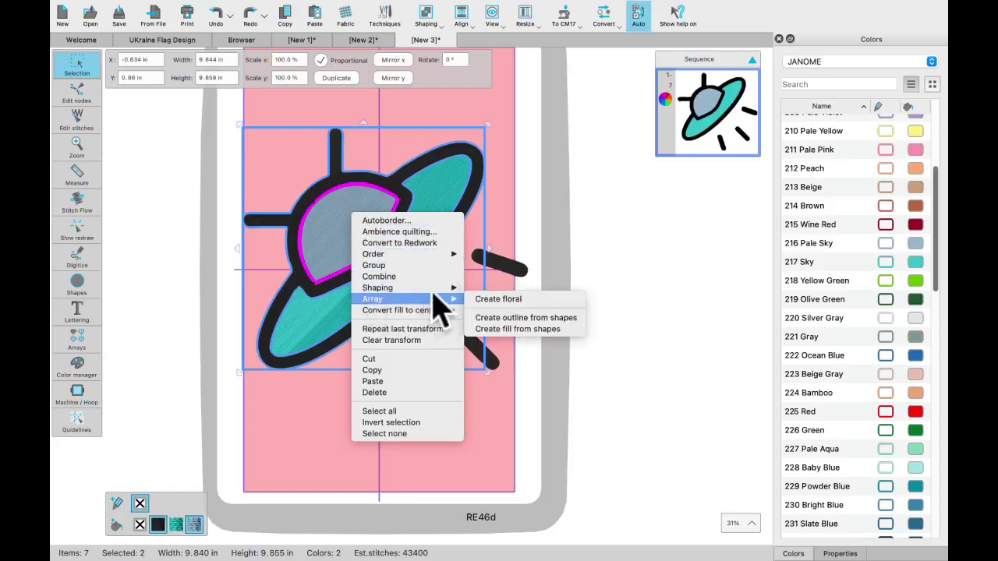
left_click(491, 301)
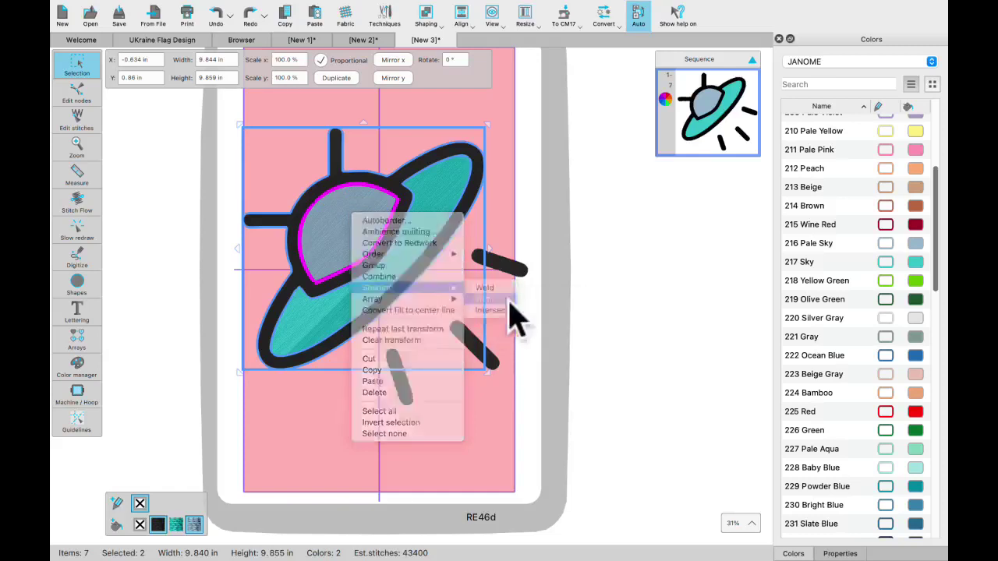
left_click(379, 239)
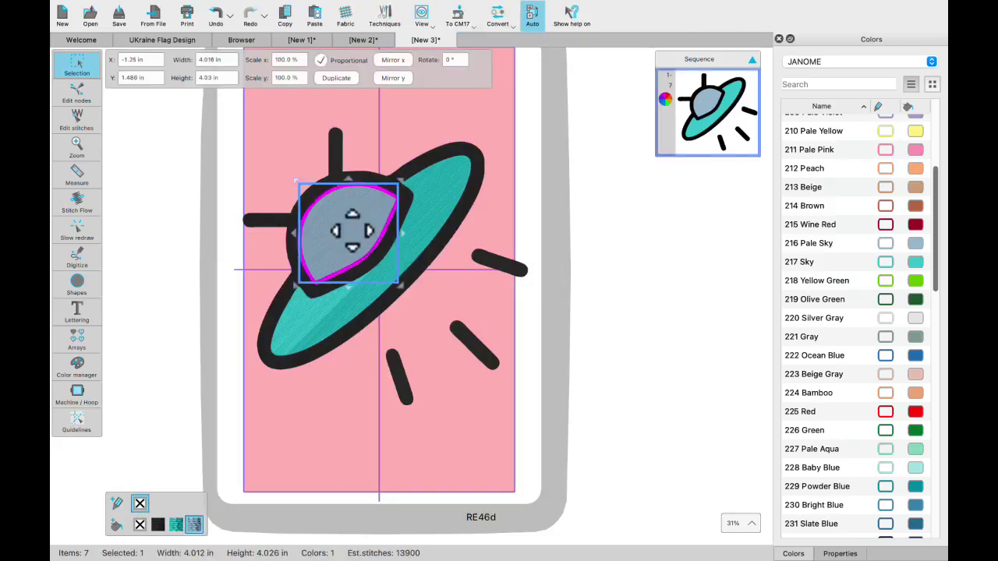
key("Delete")
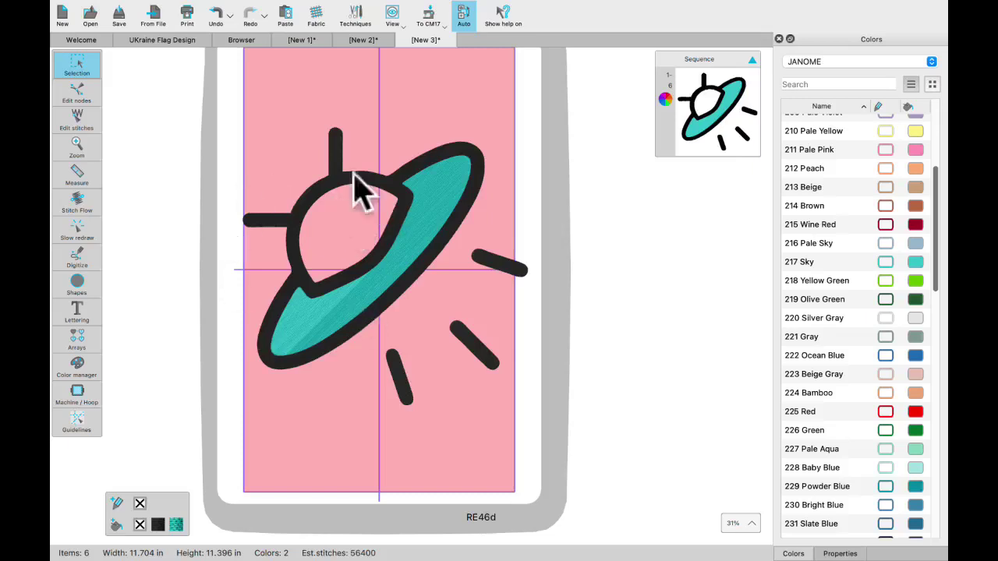
Trim the turquoise rim's area out of the black spaceship shape and delete the rim piece
left_click(309, 331)
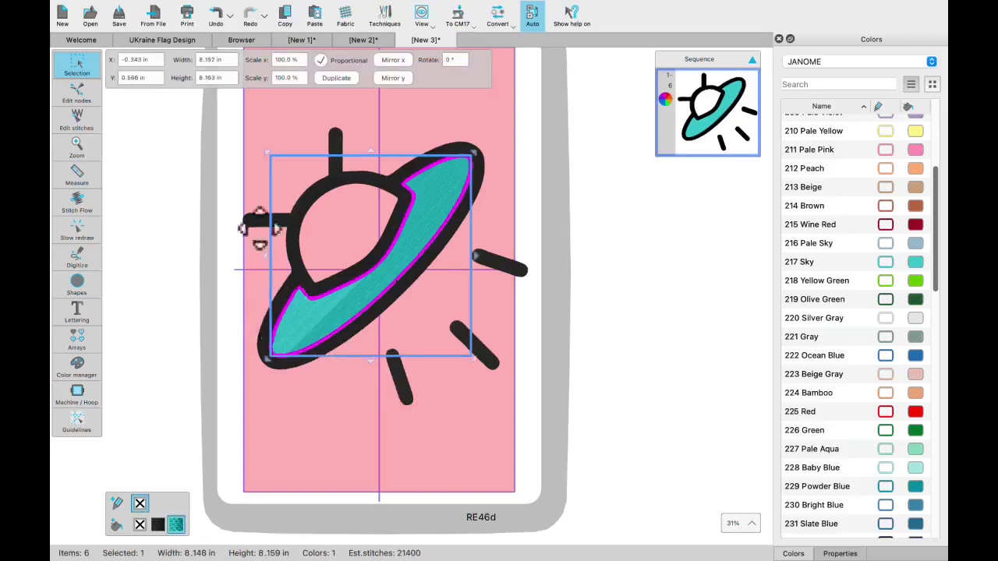
left_click(251, 221, "shift")
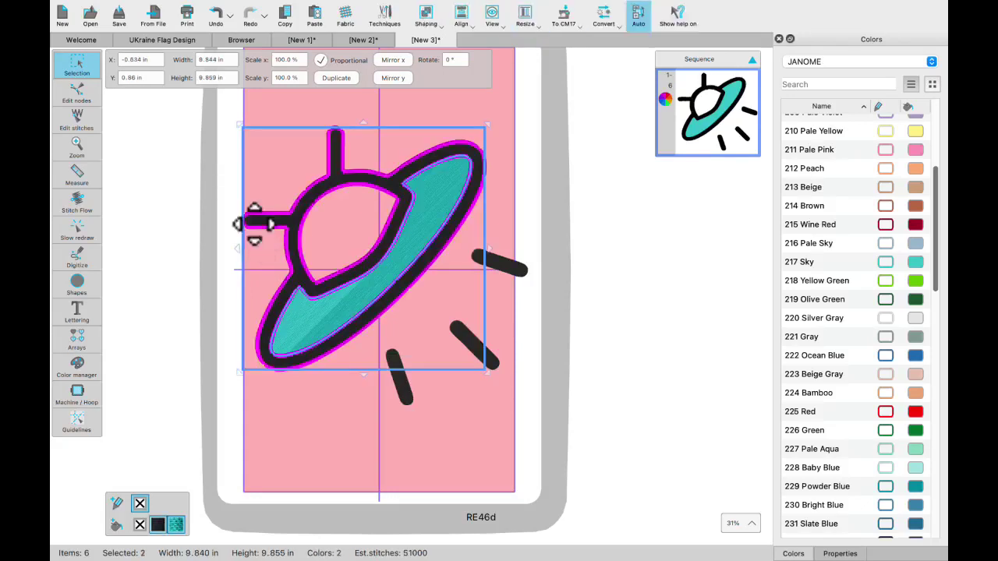
right_click(343, 232)
mouse_move(363, 310)
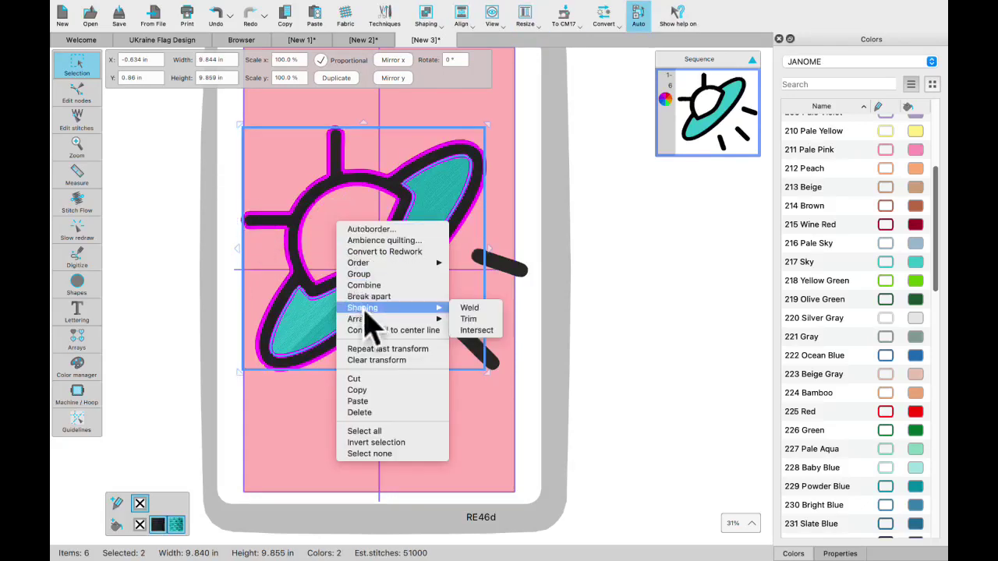
left_click(472, 330)
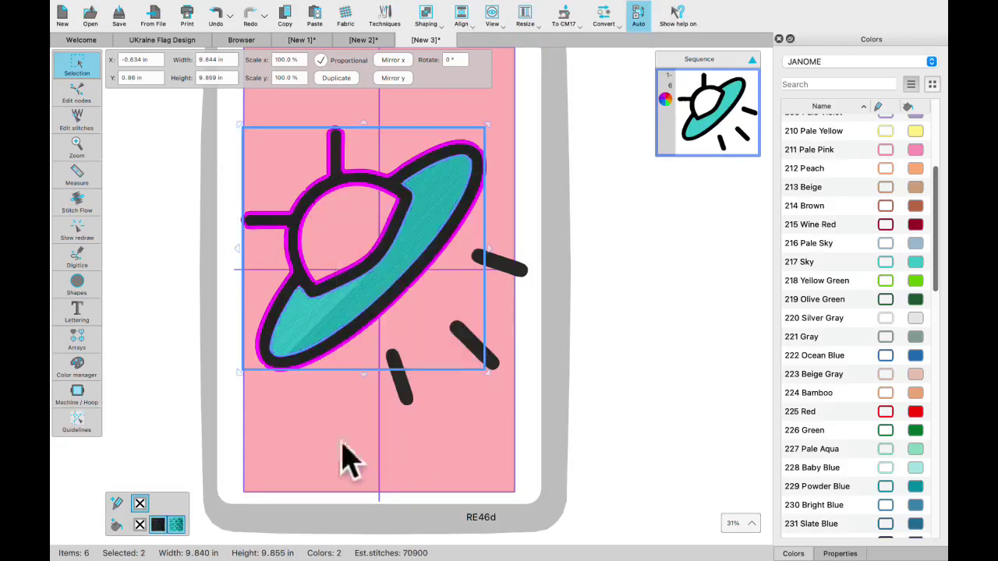
left_click(312, 445)
left_click(325, 312)
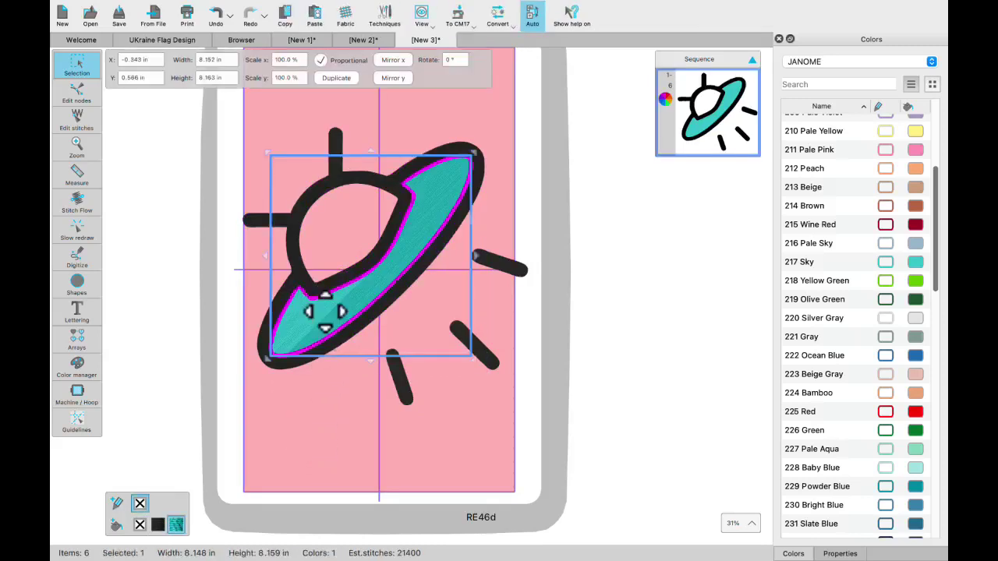
key("Delete")
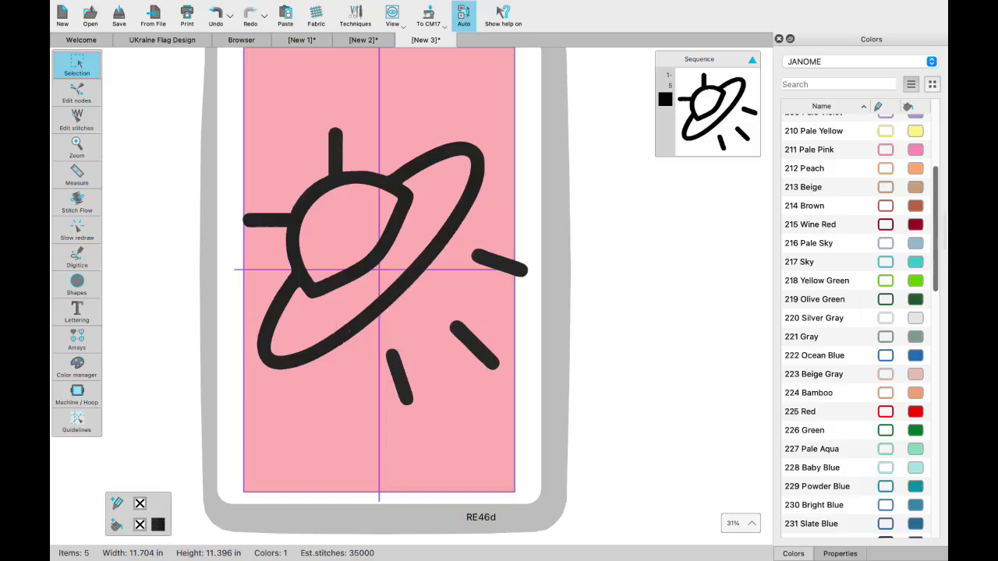
Create a new design and draw a star shape about 6.4 in wide and 7.6 in high near the hoop's center
mouse_move(807, 3)
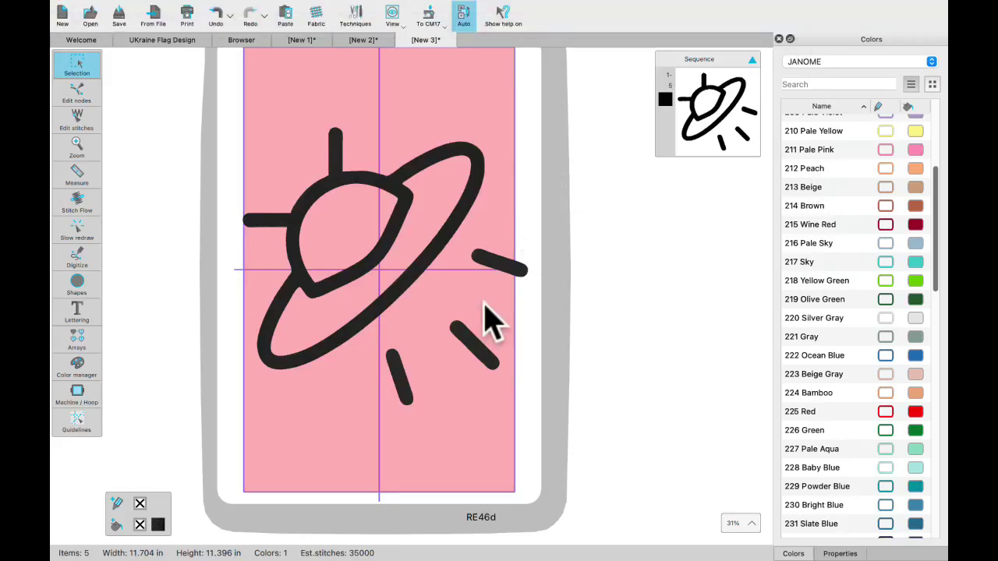
left_click(68, 289)
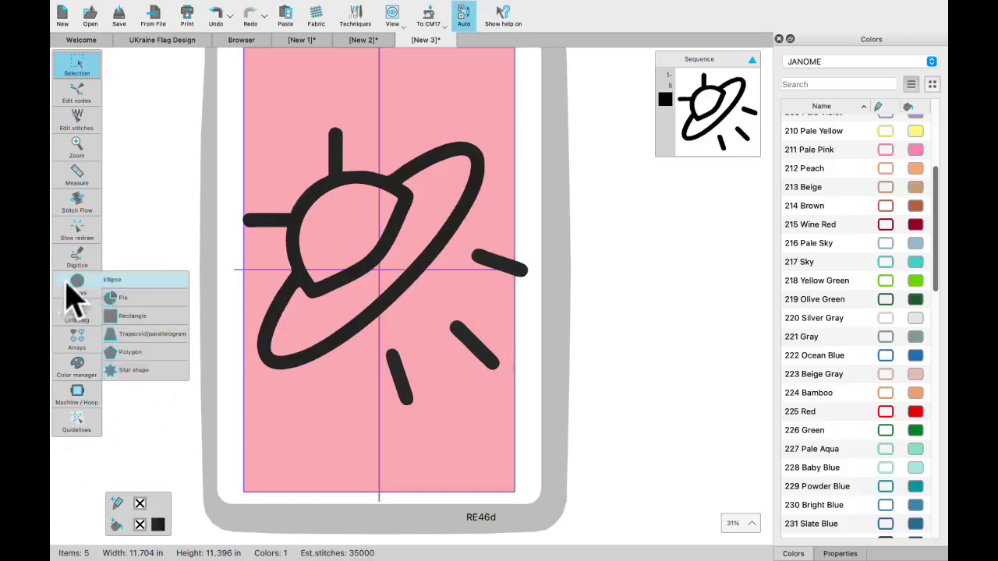
left_click(80, 287)
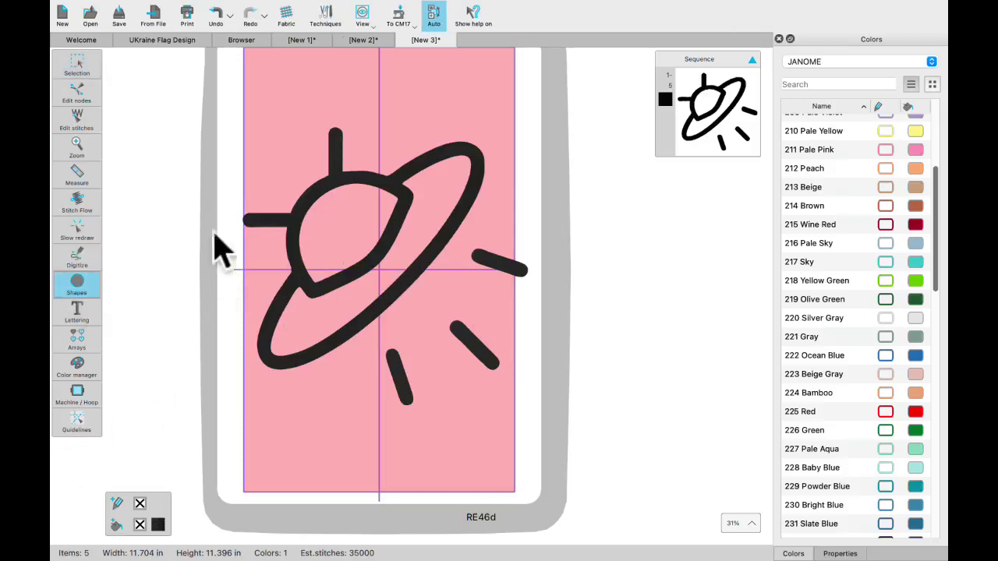
left_click(65, 18)
left_click(75, 262)
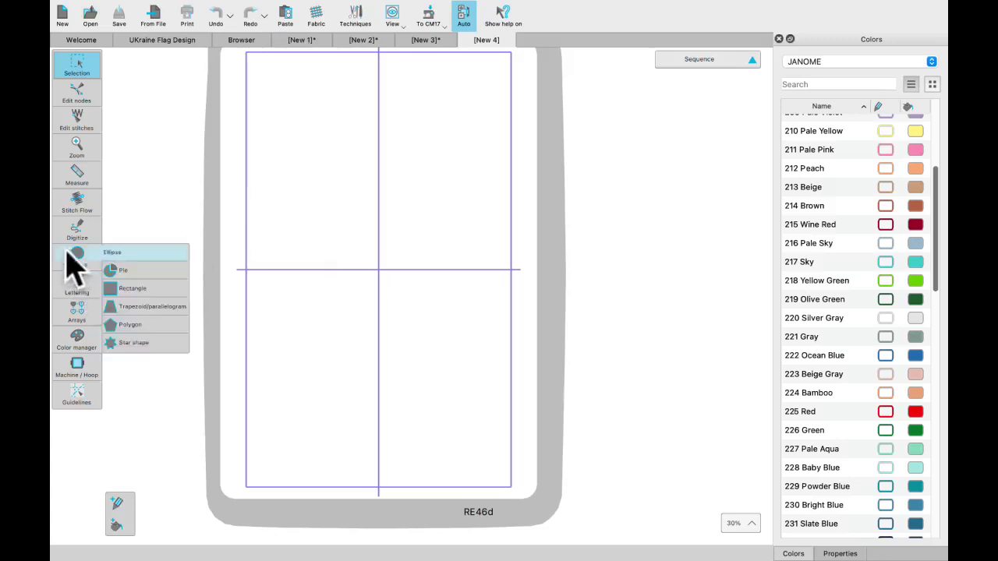
left_click(77, 257)
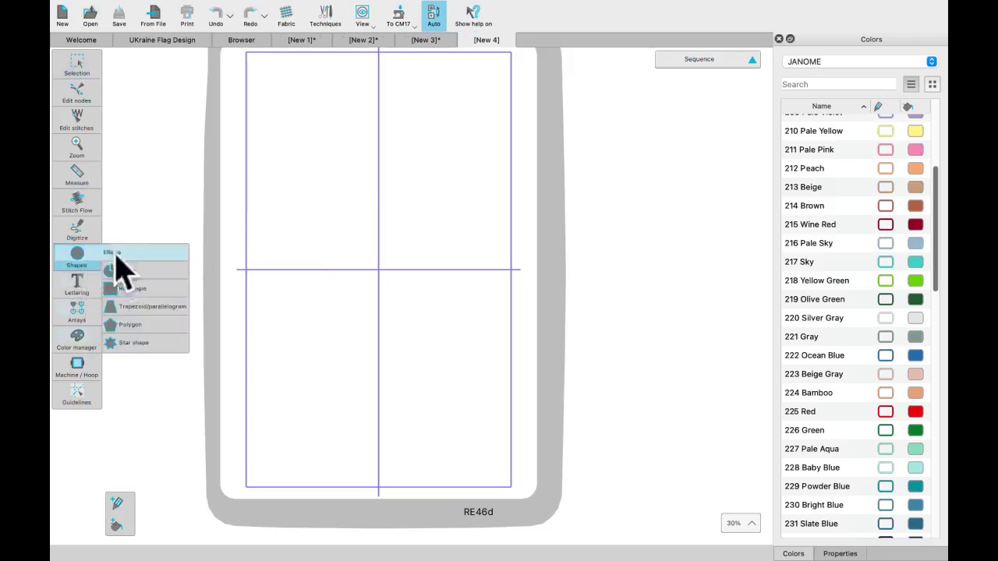
left_click(118, 344)
left_click_drag(290, 205, 447, 387)
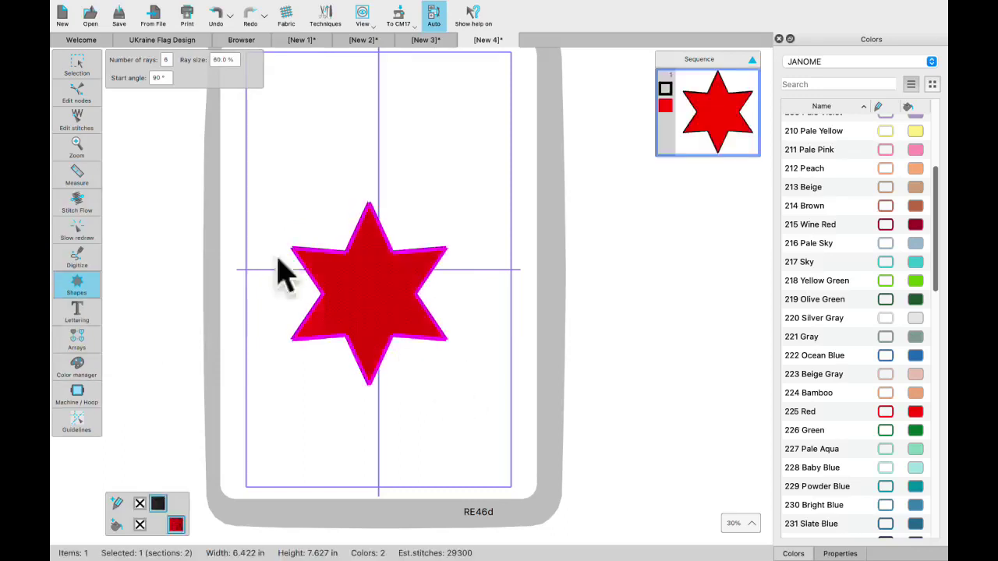
Set the star's number of rays to 5 and select the star
left_click(164, 59)
key("Return")
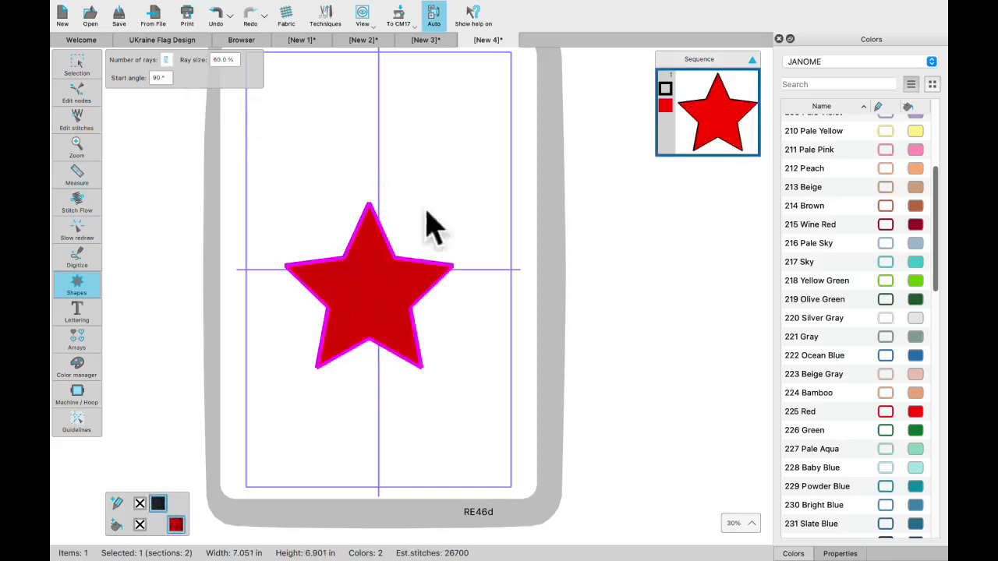
left_click(76, 66)
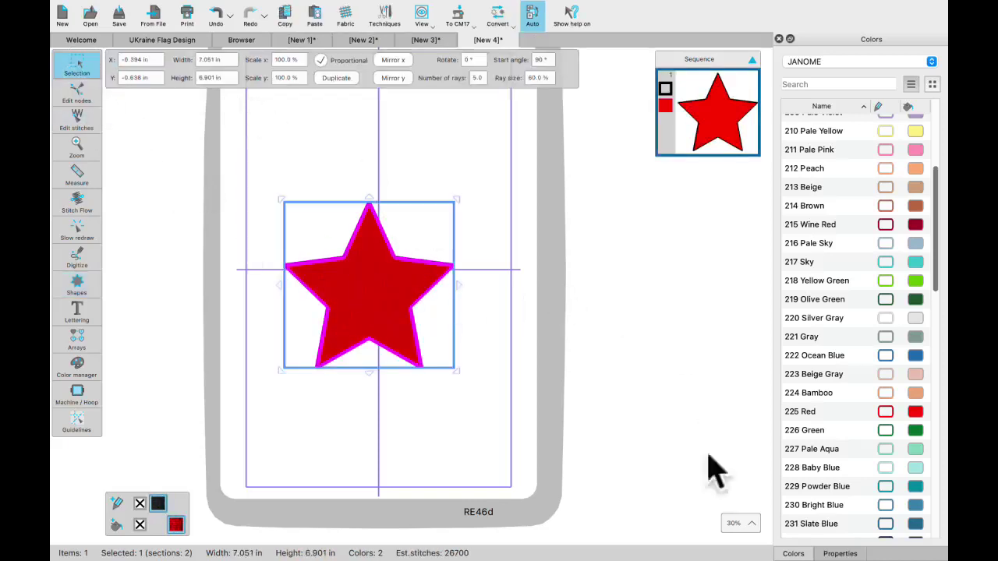
Change the star's outline to Cutwork with a cutting offset of 0.303 in
left_click(839, 554)
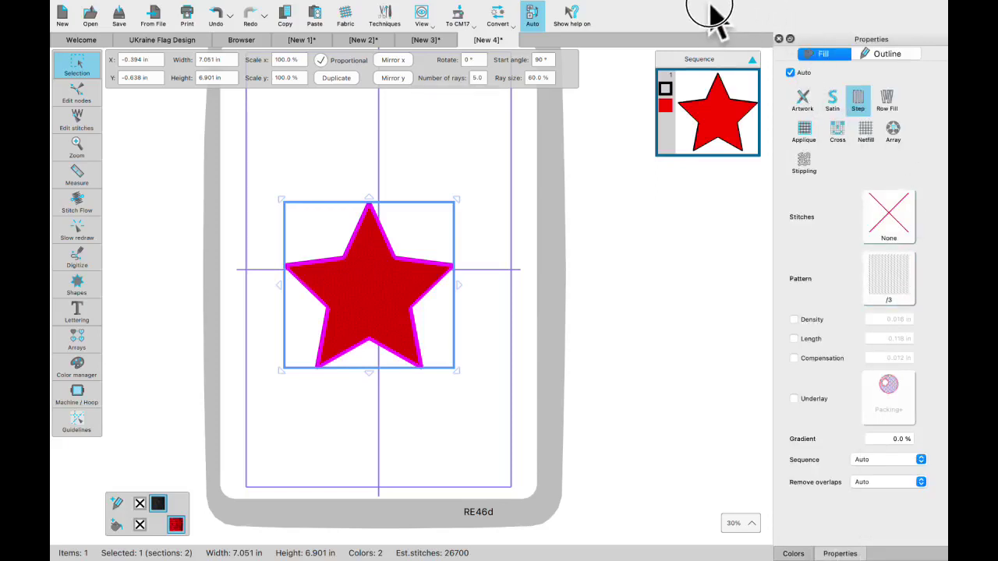
left_click(886, 55)
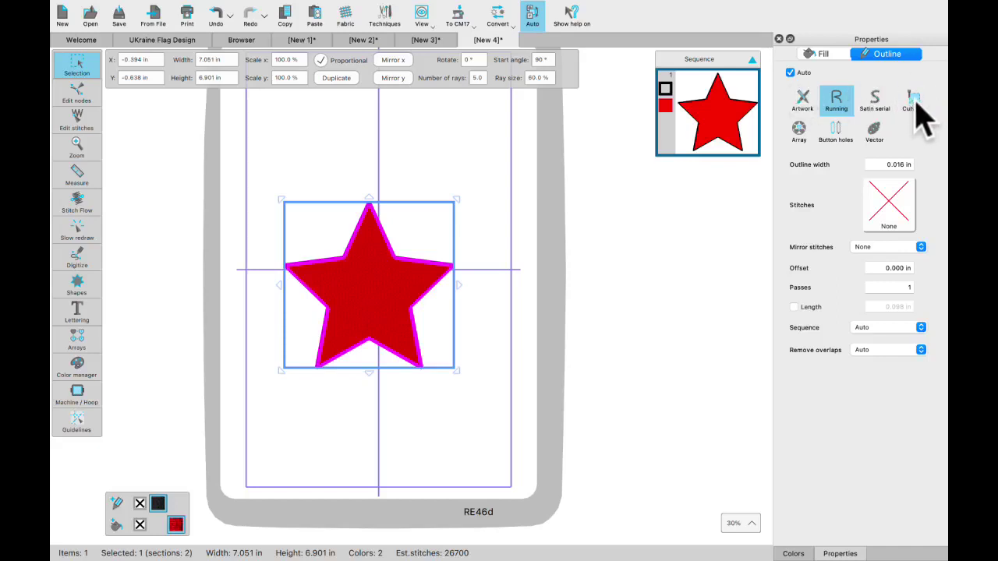
left_click(922, 117)
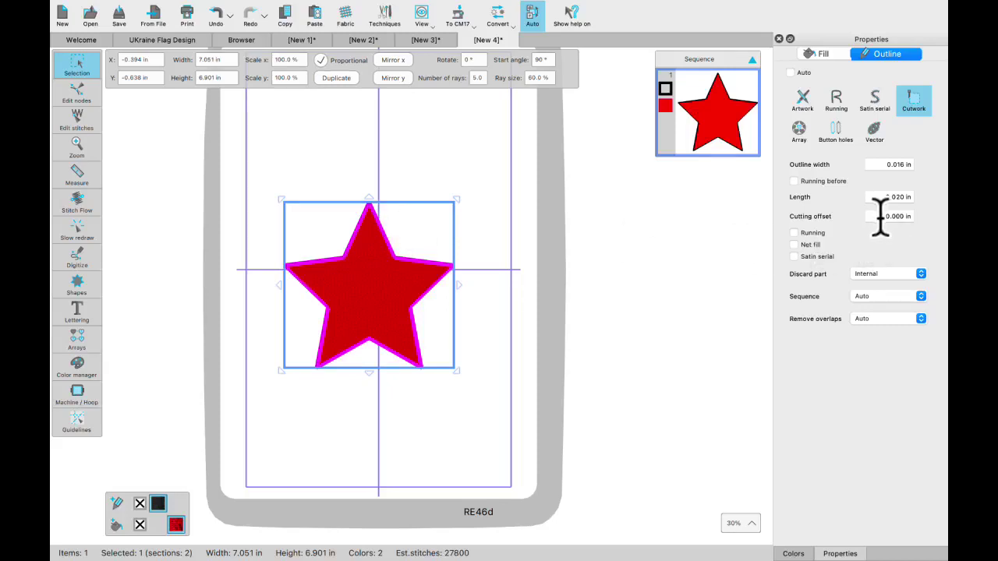
left_click_drag(880, 217, 909, 216)
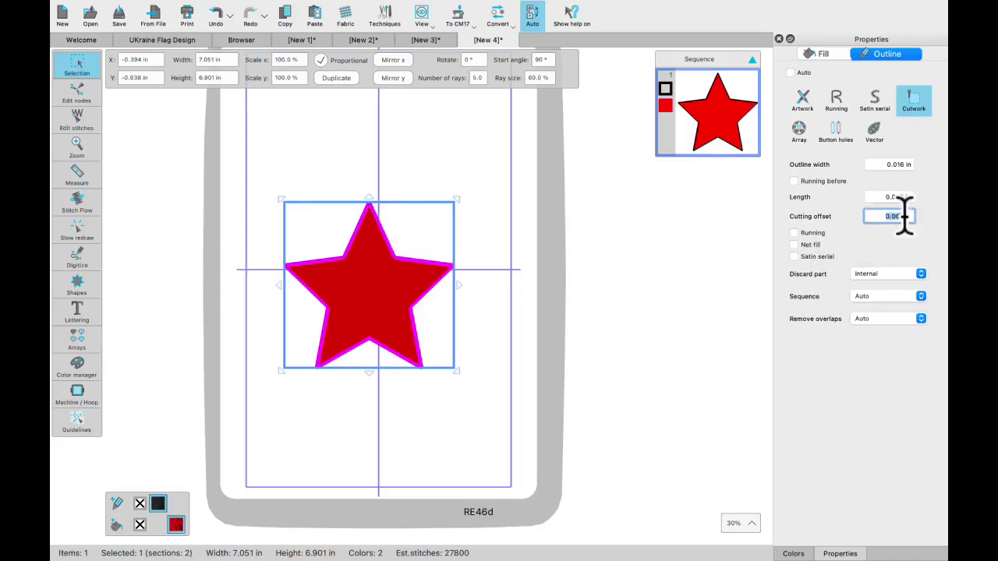
key("Return")
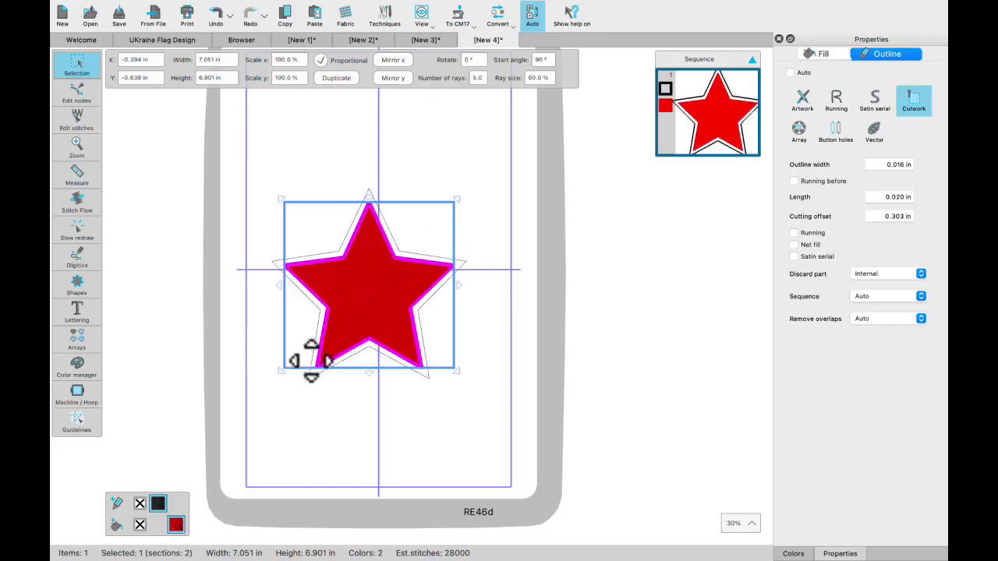
scroll(423, 256, "up", 5)
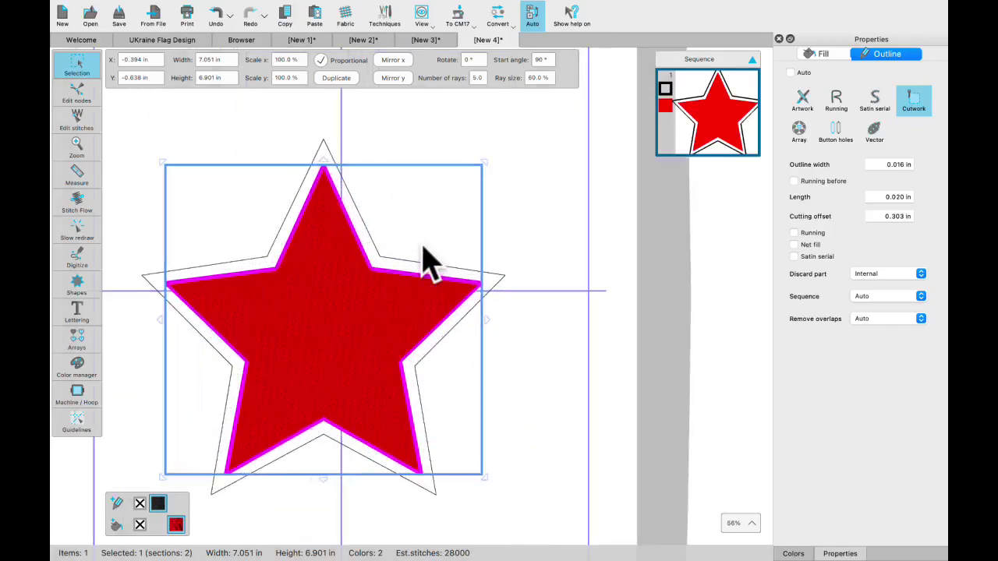
scroll(423, 256, "up", 1)
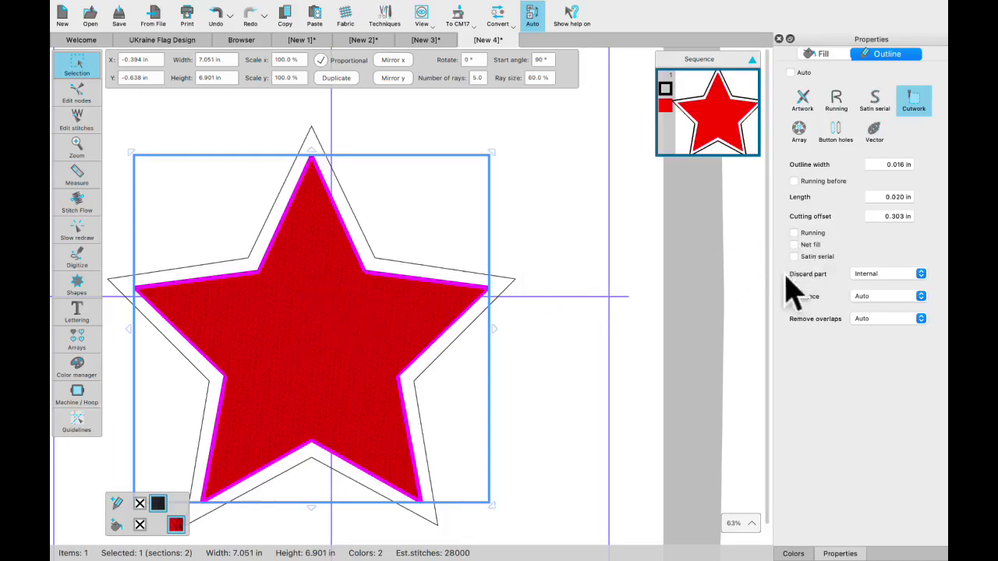
Add a net fill to the star's cutwork with a 0.291 in cell size and a 13° angle
left_click(794, 245)
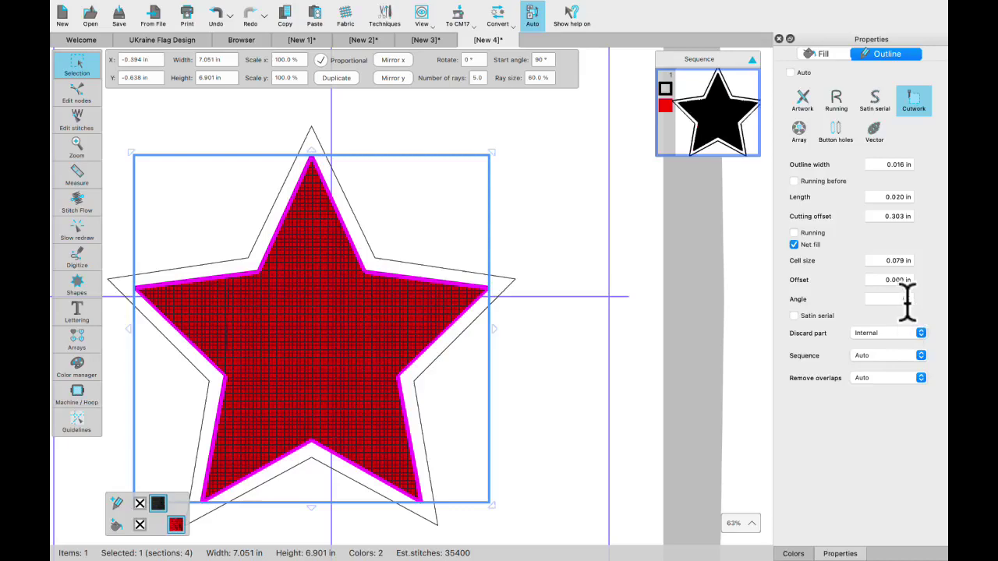
type("15")
key("Return")
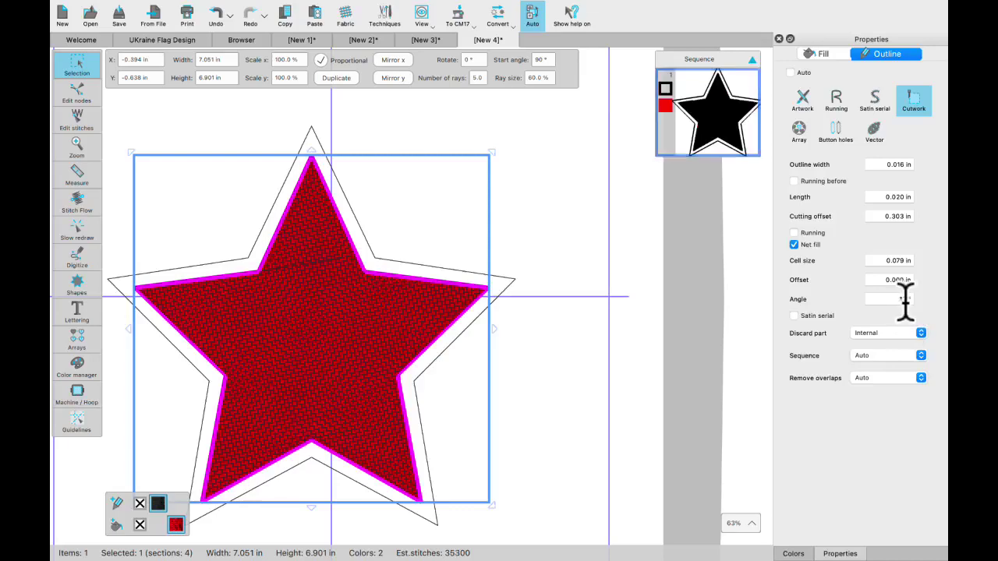
Remove the star's red fill and add a satin serial border to its cutwork outline
left_click(139, 524)
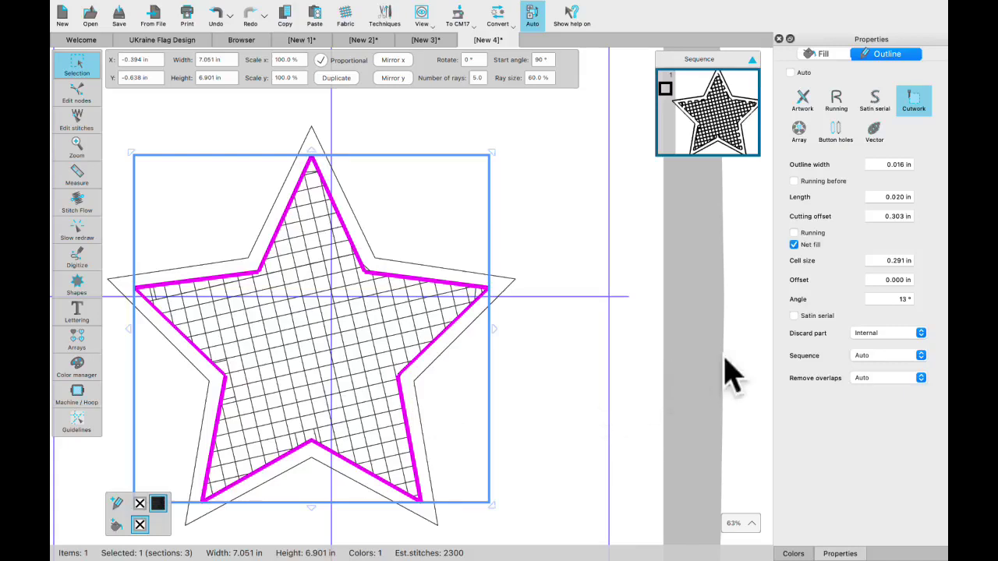
left_click(794, 315)
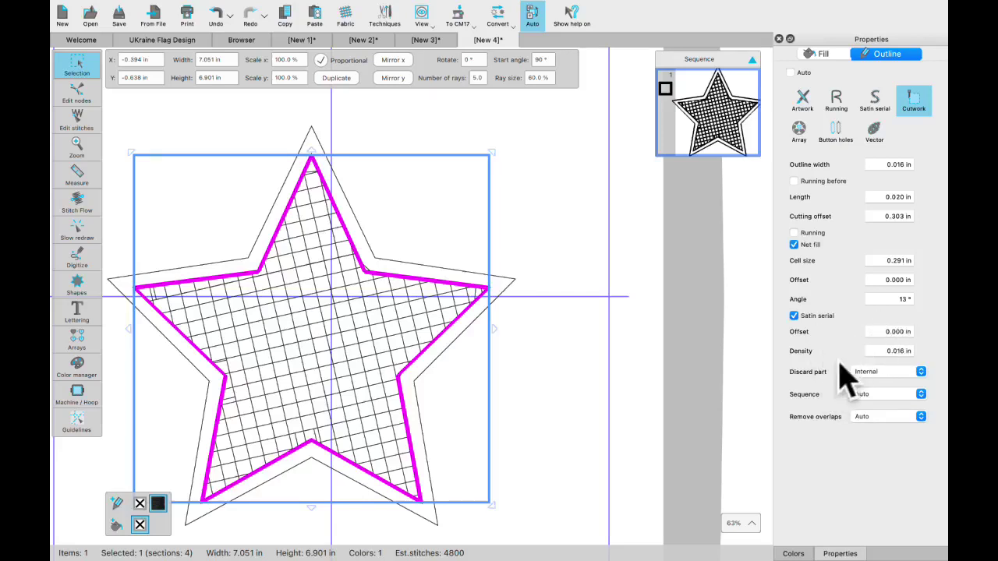
left_click(546, 328)
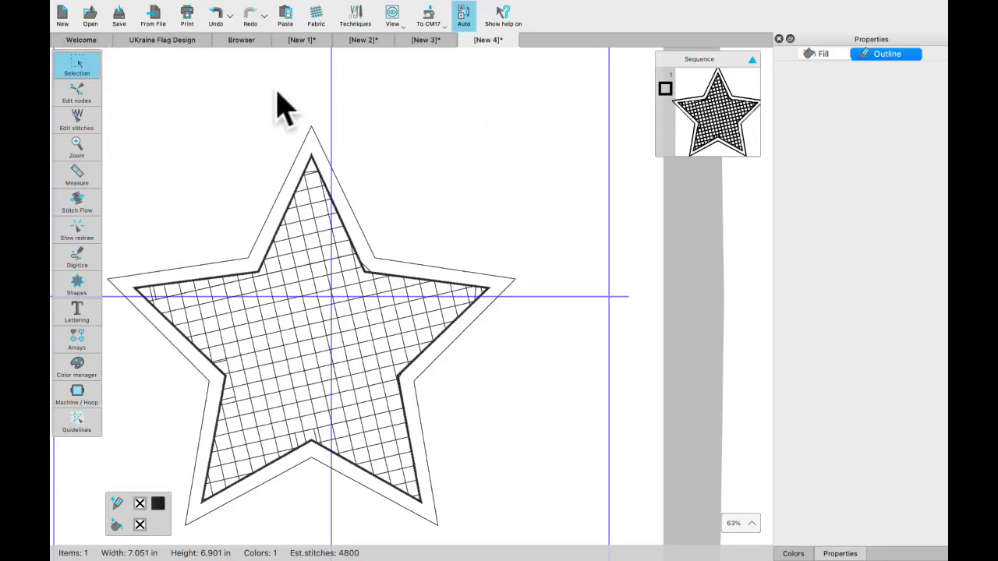
Open the safety pin graphic Baby Stuff 03.svg from the Graphics folder as a new design
left_click(241, 40)
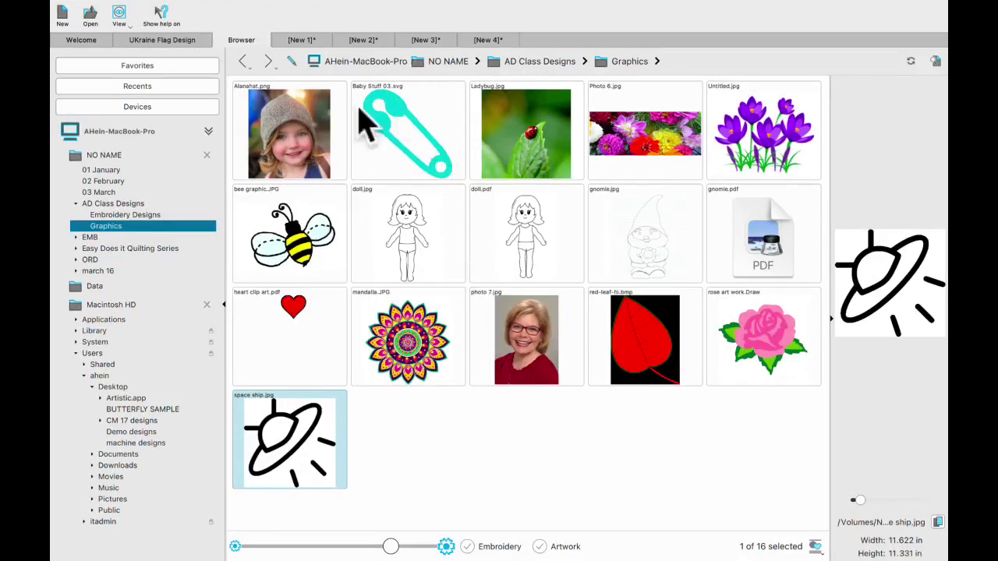
double_click(402, 133)
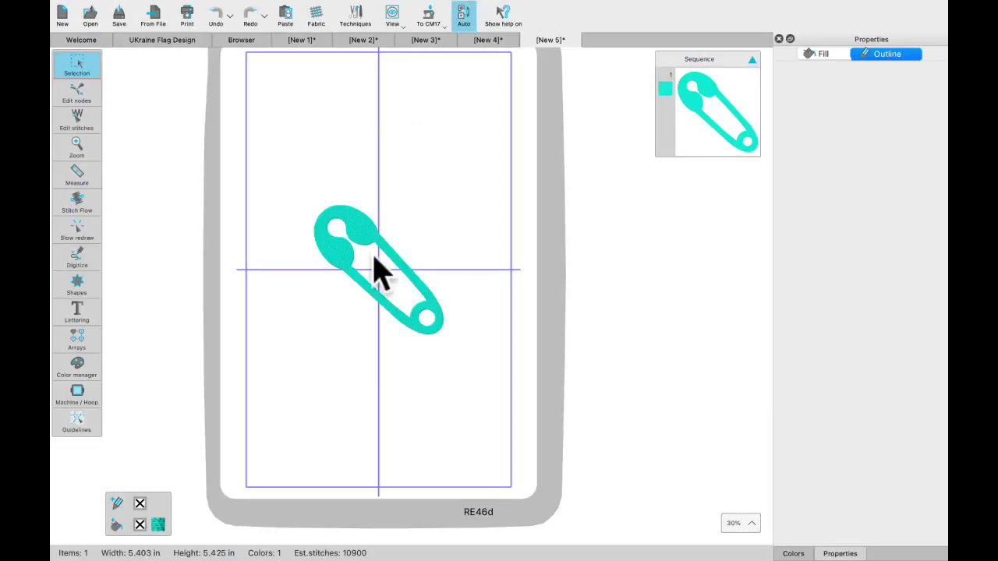
scroll(375, 271, "up", 5)
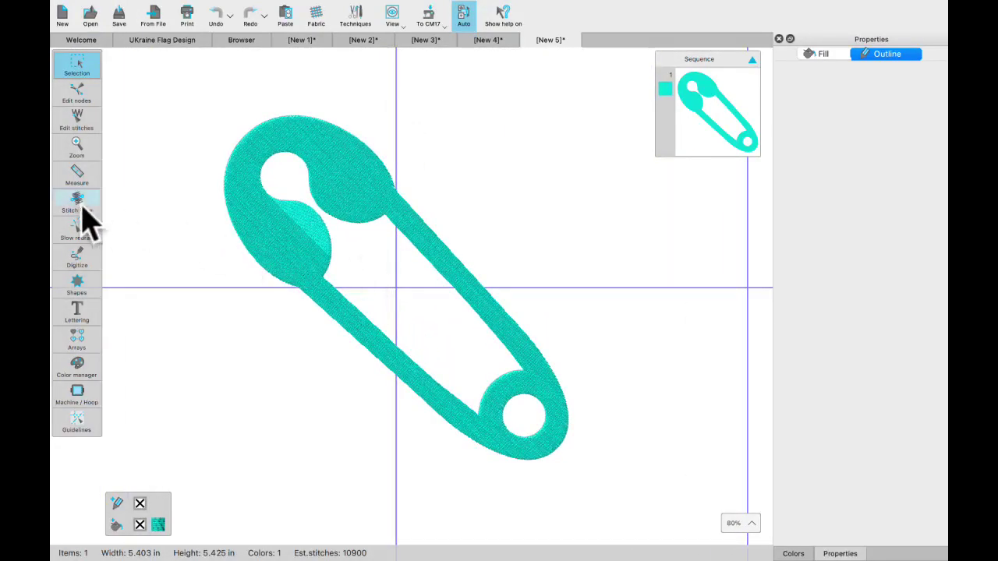
Draw a freehand curve about 0.8 in wide across the safety pin where its lower arm meets the clasp head
left_click(85, 261)
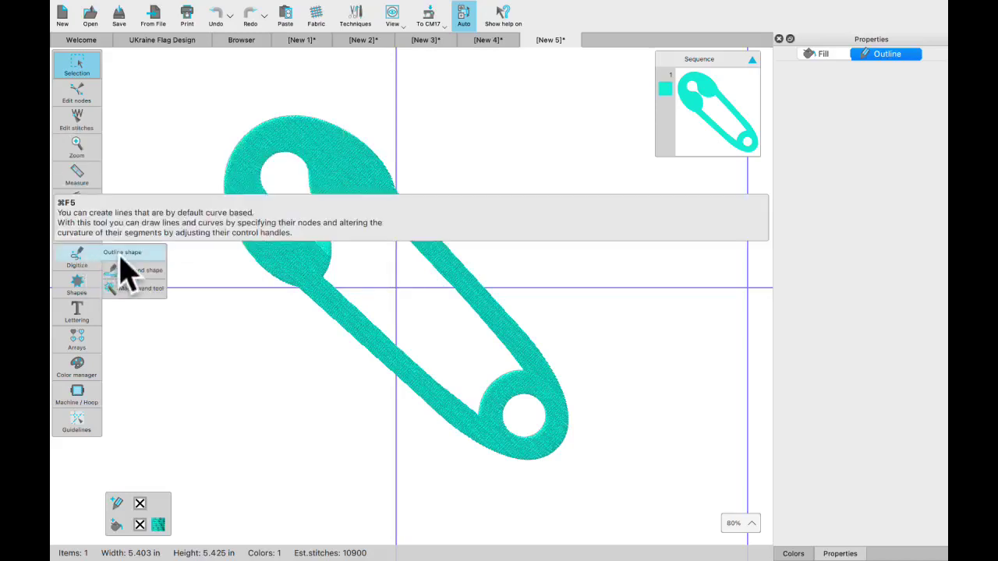
left_click(125, 271)
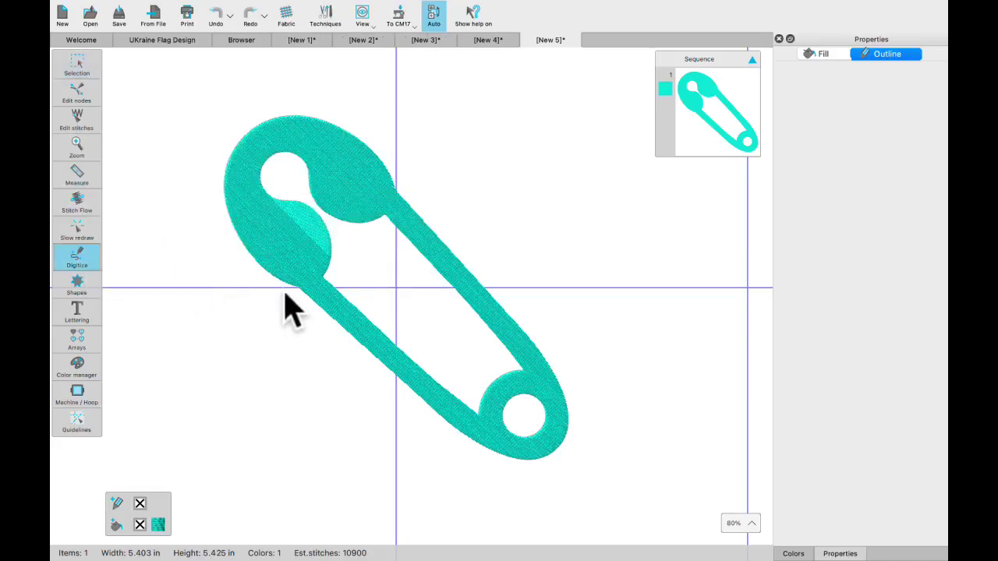
mouse_move(283, 290)
left_mouse_down()
mouse_move(316, 292)
mouse_move(340, 274)
left_mouse_up()
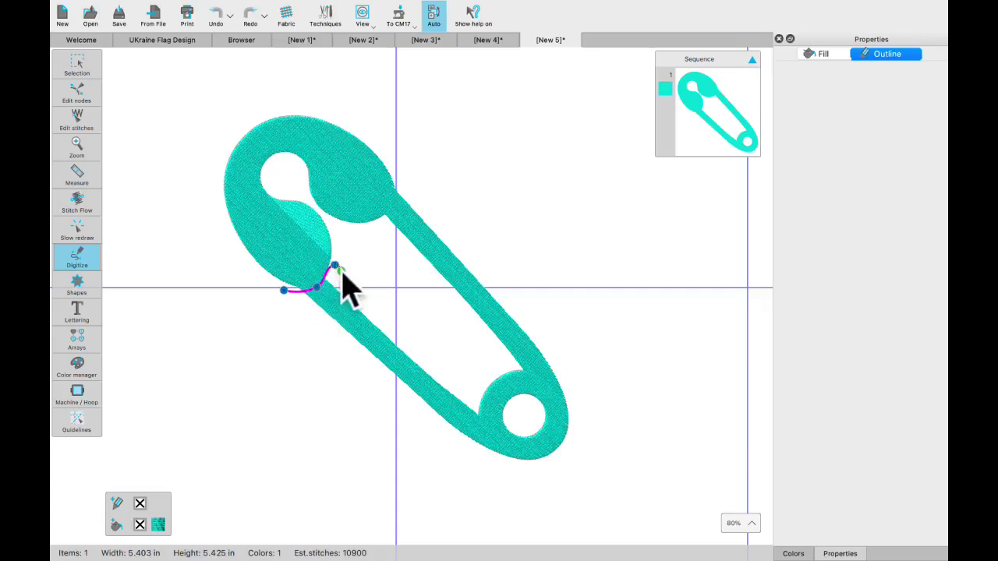
right_click(341, 268)
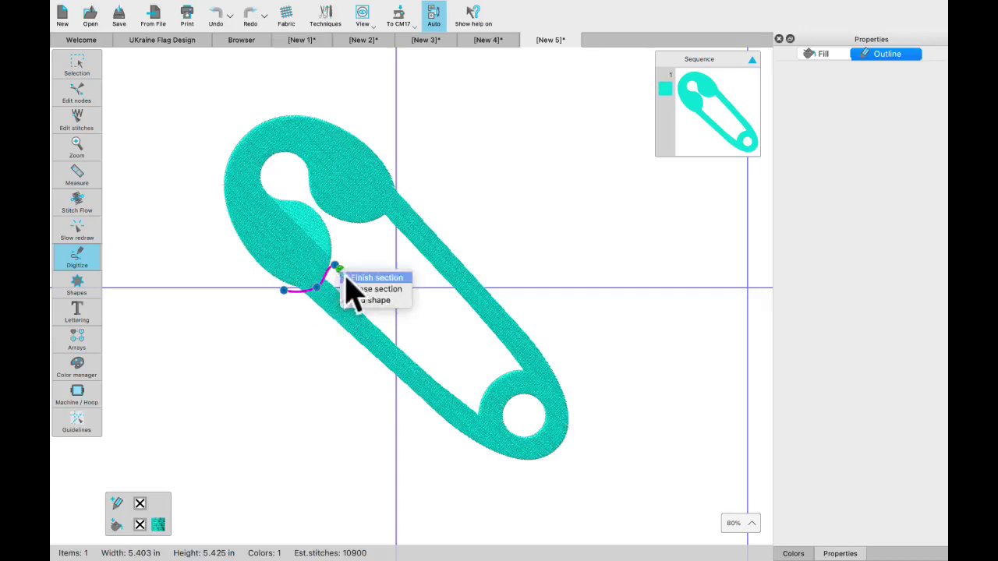
left_click(367, 301)
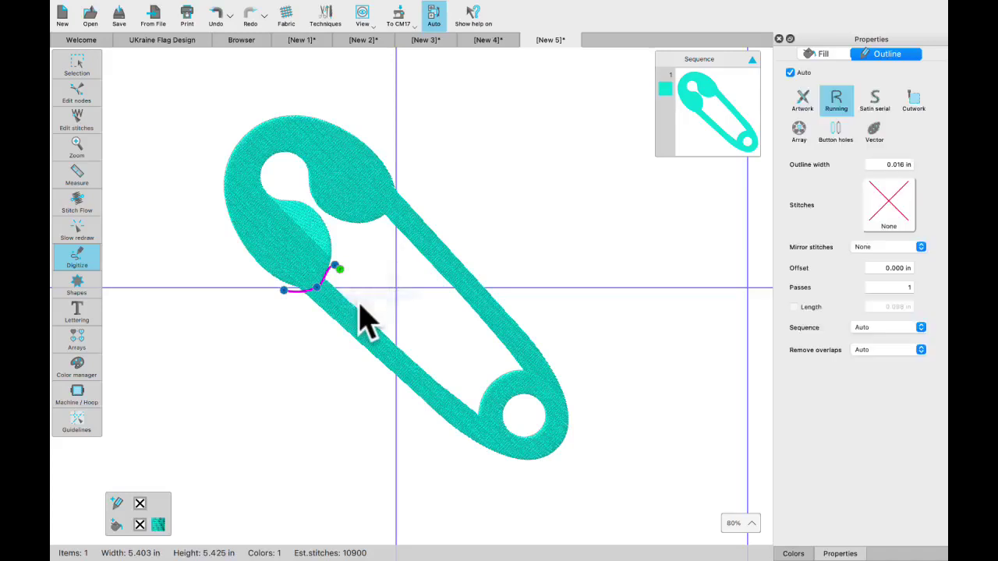
Cut the safety pin along the freehand curve with the Knife and delete the curve
left_click(77, 67)
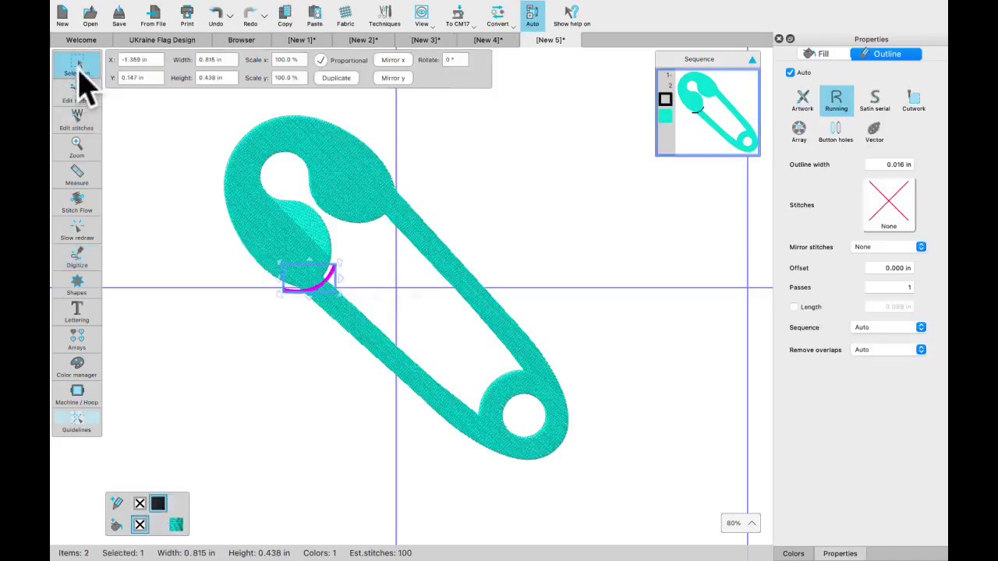
left_click(278, 233, "shift")
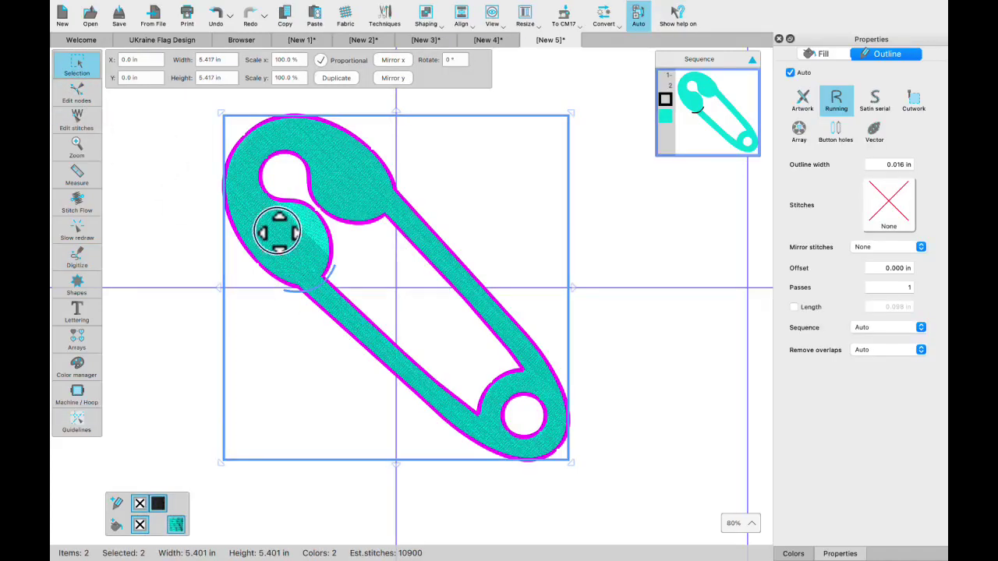
right_click(279, 232)
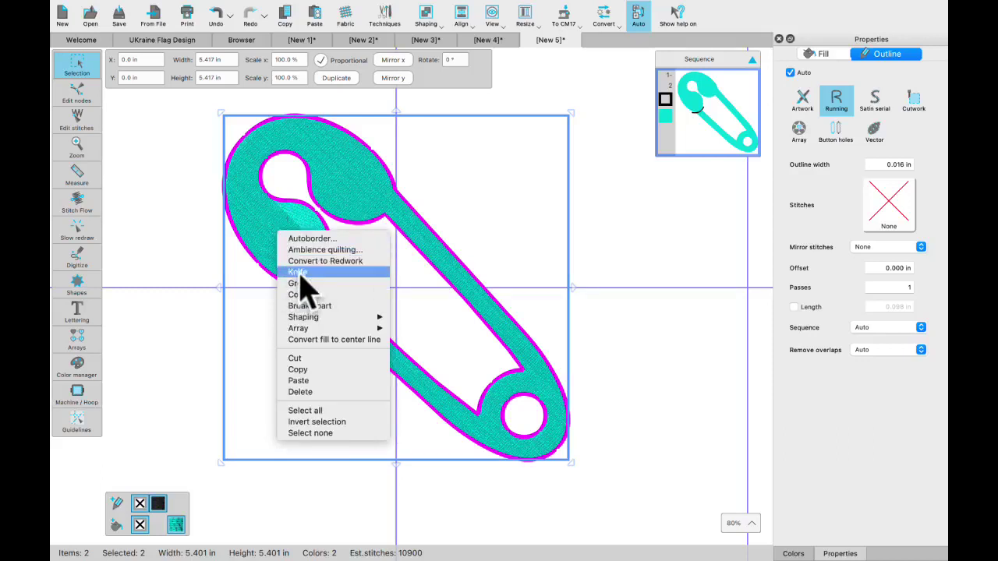
left_click(302, 281)
key("Delete")
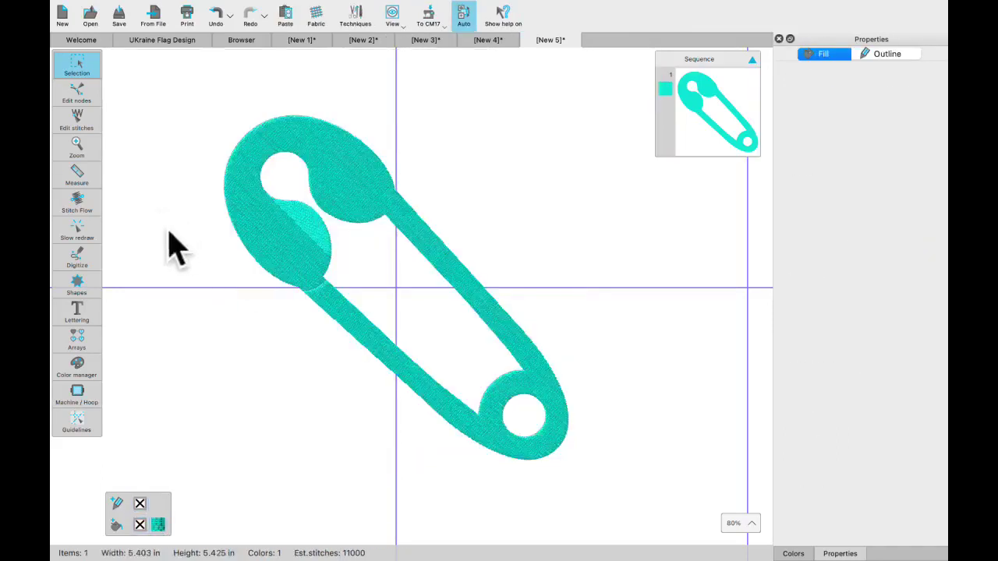
Move the safety pin's nodes at the knife cut to open a gap between the lower arm and clasp head and curve both cut ends
left_click(331, 320)
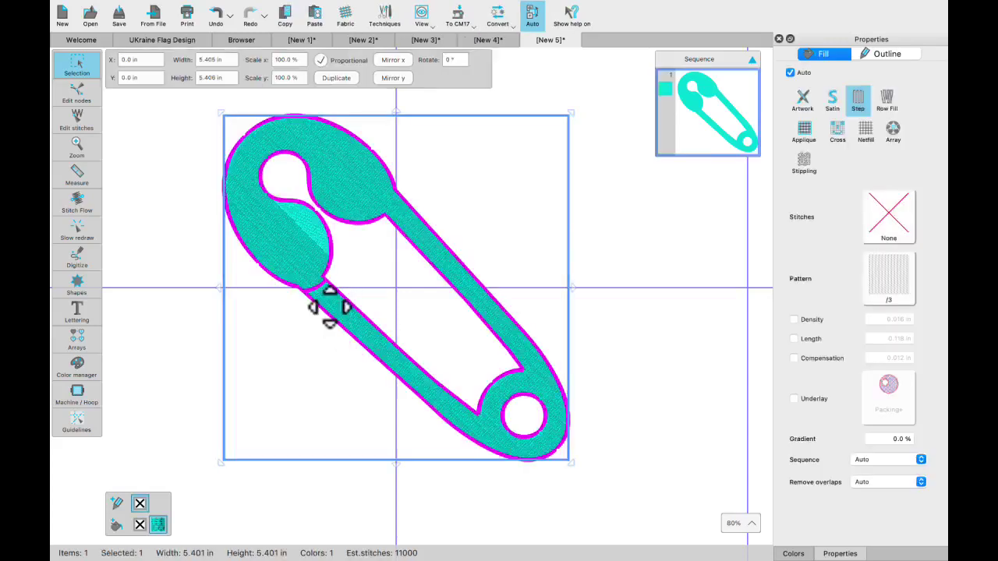
left_click(88, 99)
scroll(326, 310, "up", 8)
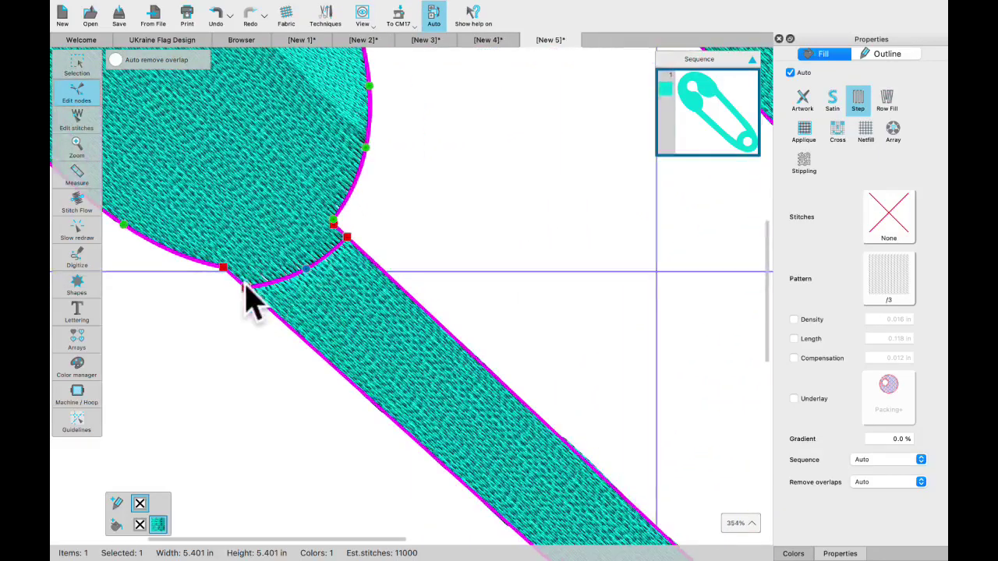
left_click_drag(247, 287, 270, 312)
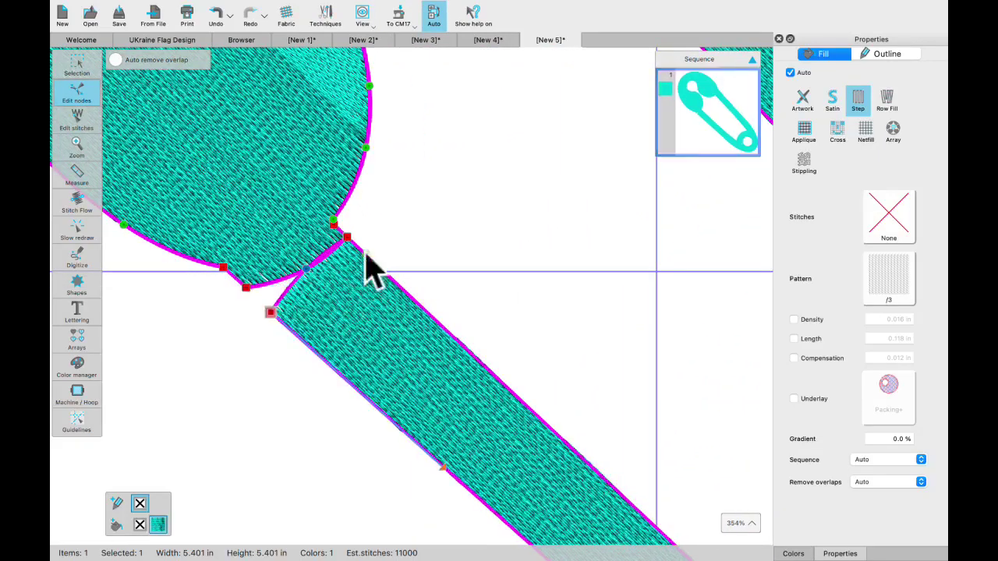
left_click_drag(345, 235, 294, 244)
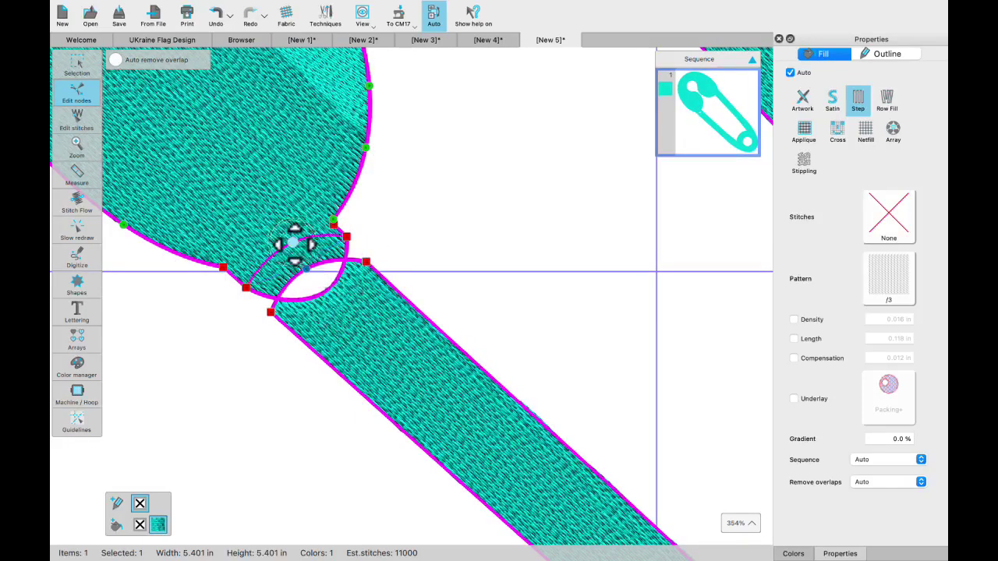
left_click_drag(366, 262, 310, 300)
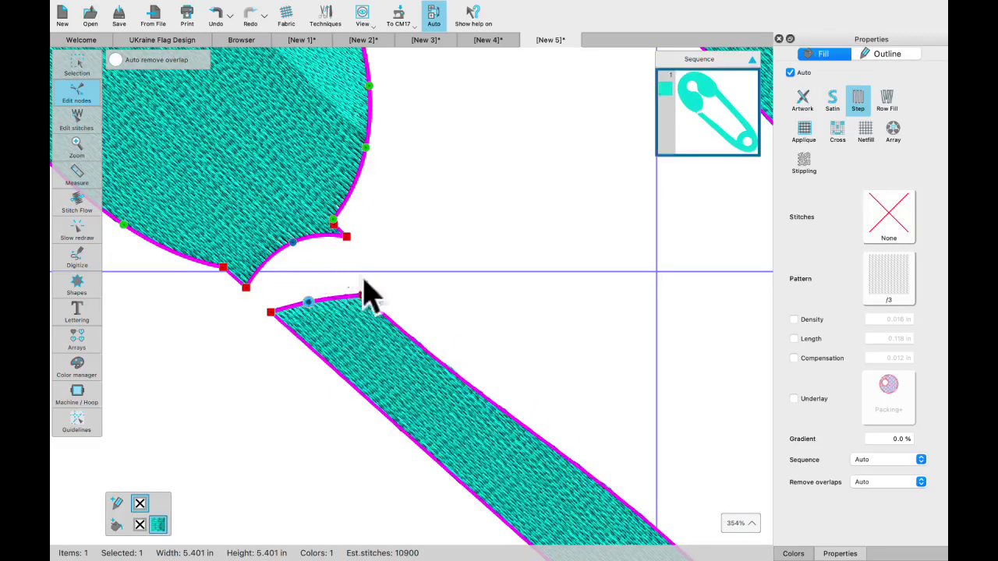
scroll(238, 272, "up", 3)
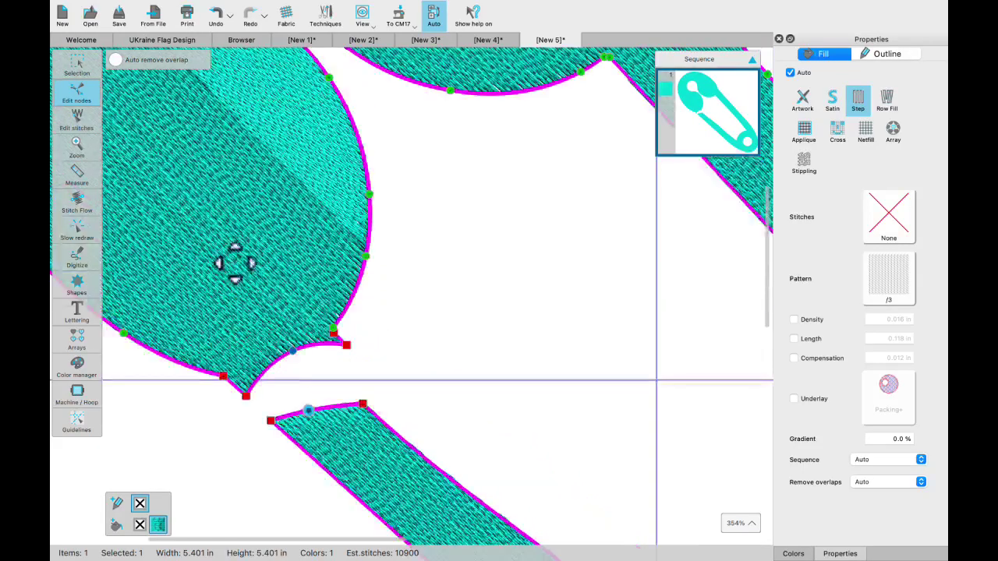
scroll(235, 263, "down", 6)
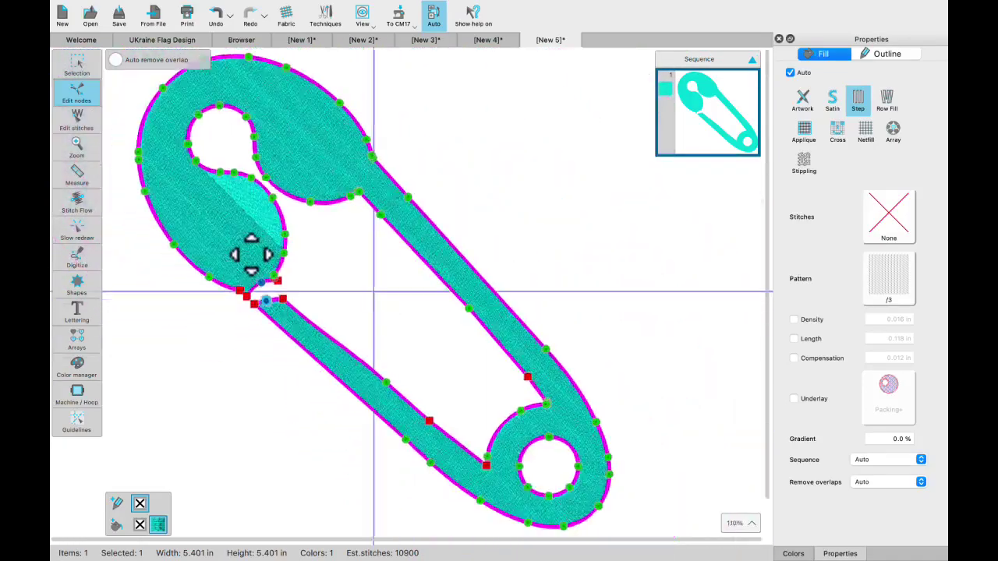
left_click(75, 67)
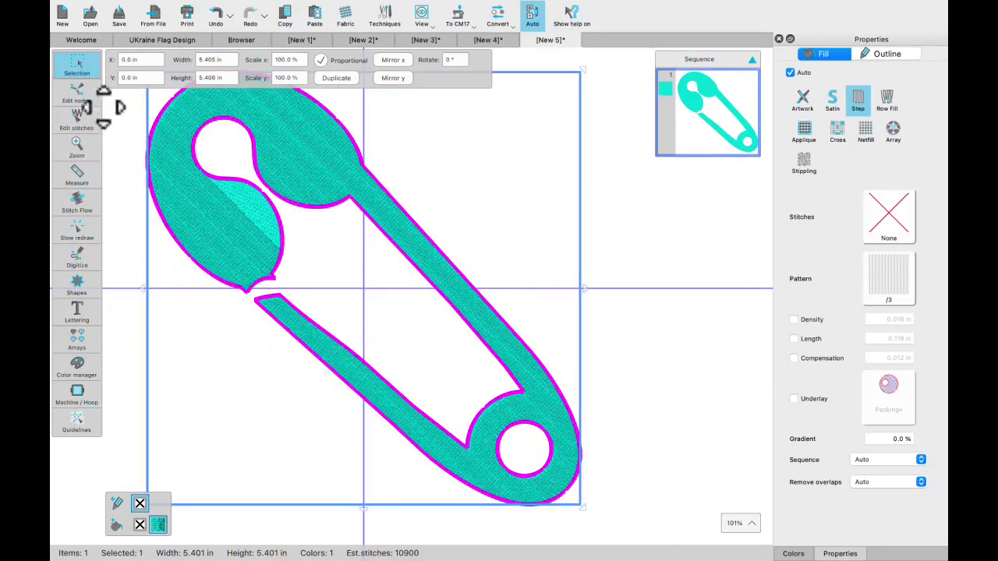
Reshape the nodes along the safety pin's lower arm so it tapers to a narrow point at the cut end
left_click(81, 95)
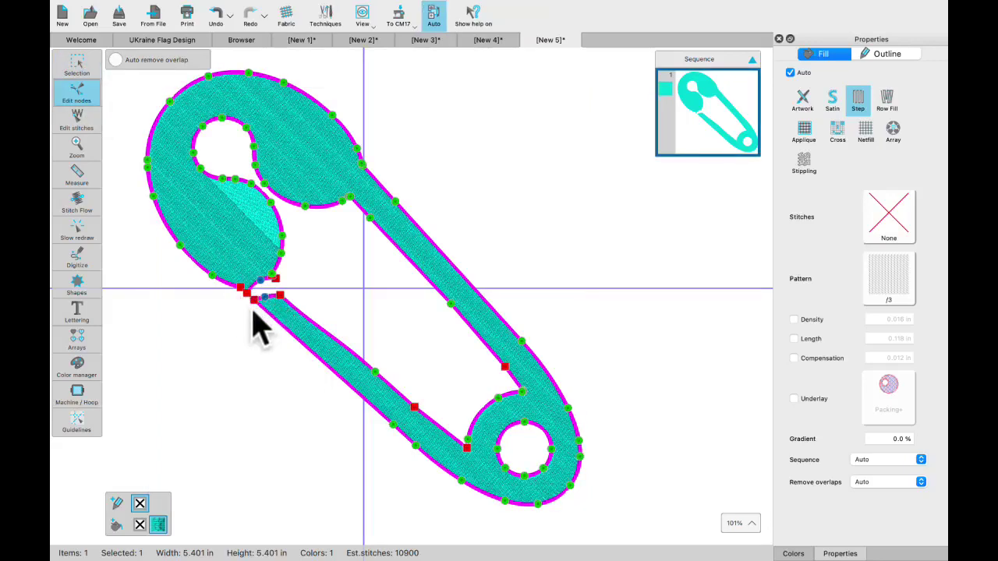
scroll(261, 327, "up", 5)
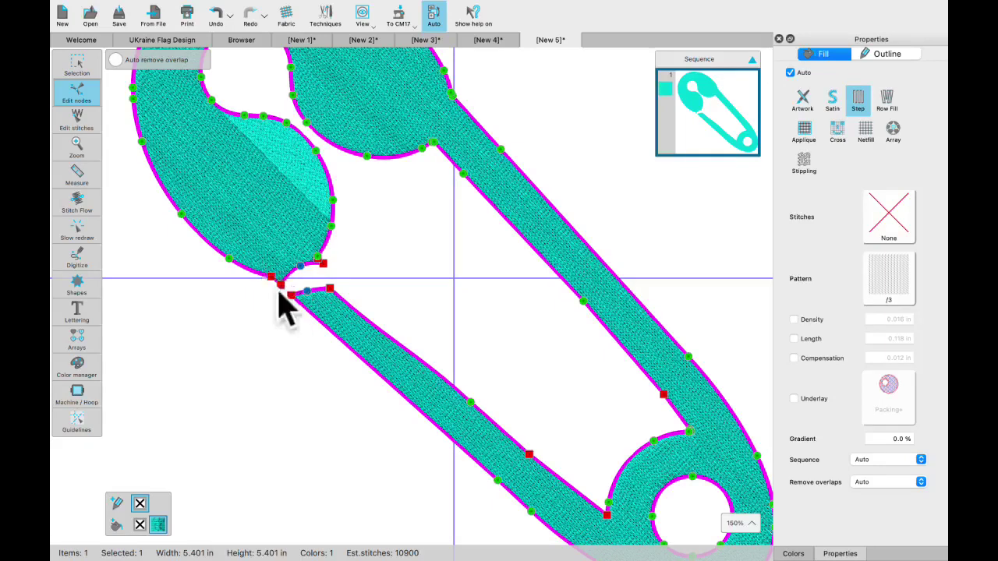
left_click_drag(276, 290, 556, 457)
left_click_drag(400, 160, 386, 162)
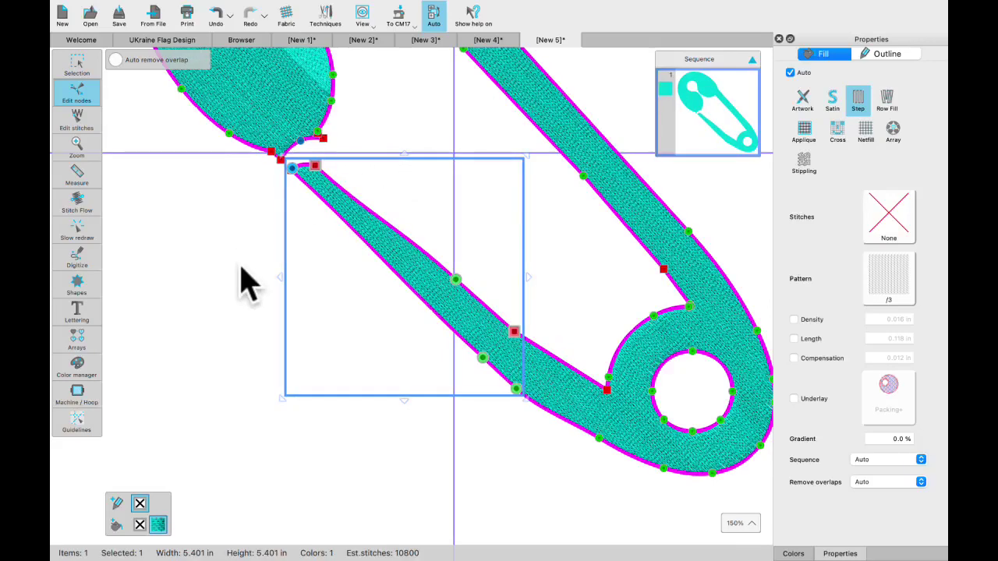
left_click(81, 69)
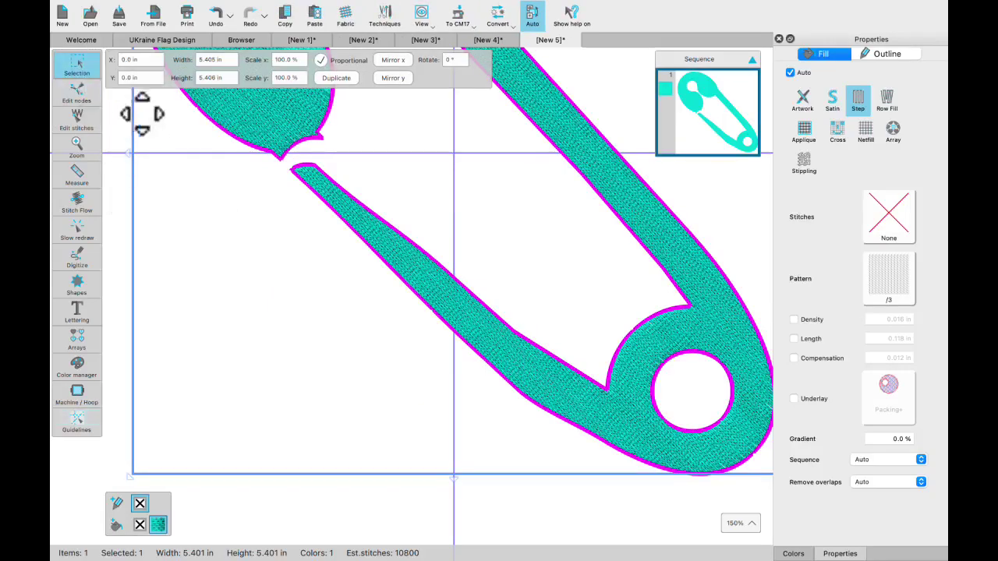
scroll(383, 178, "down", 5)
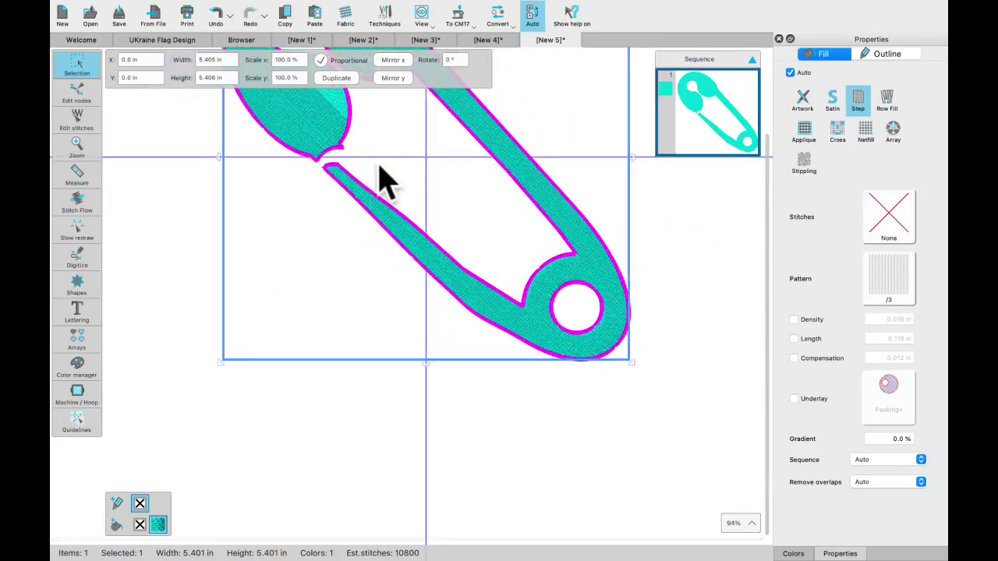
scroll(383, 179, "up", 4)
mouse_move(121, 66)
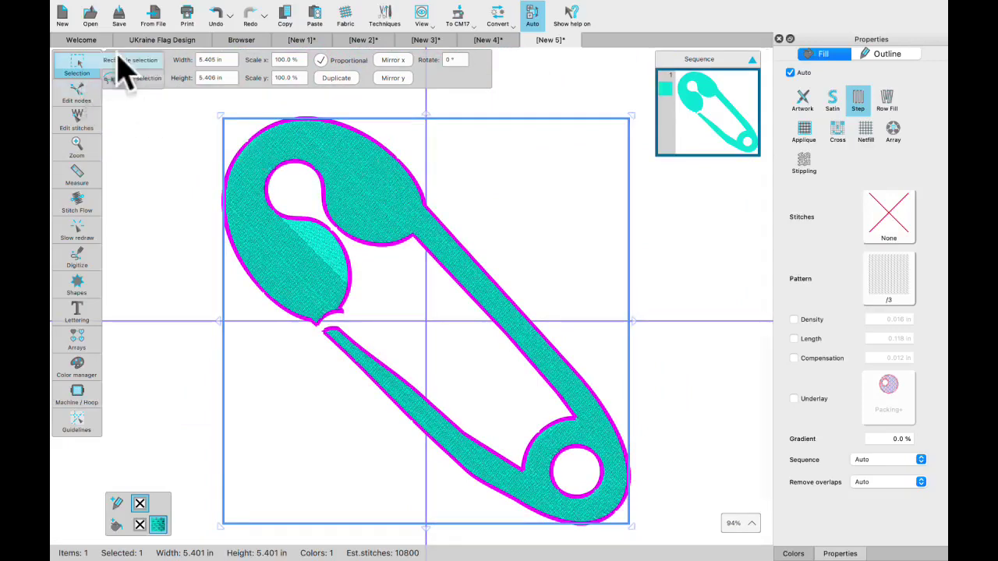
Start a new blank design and open the Clipart Library for inserting clipart
left_click(242, 42)
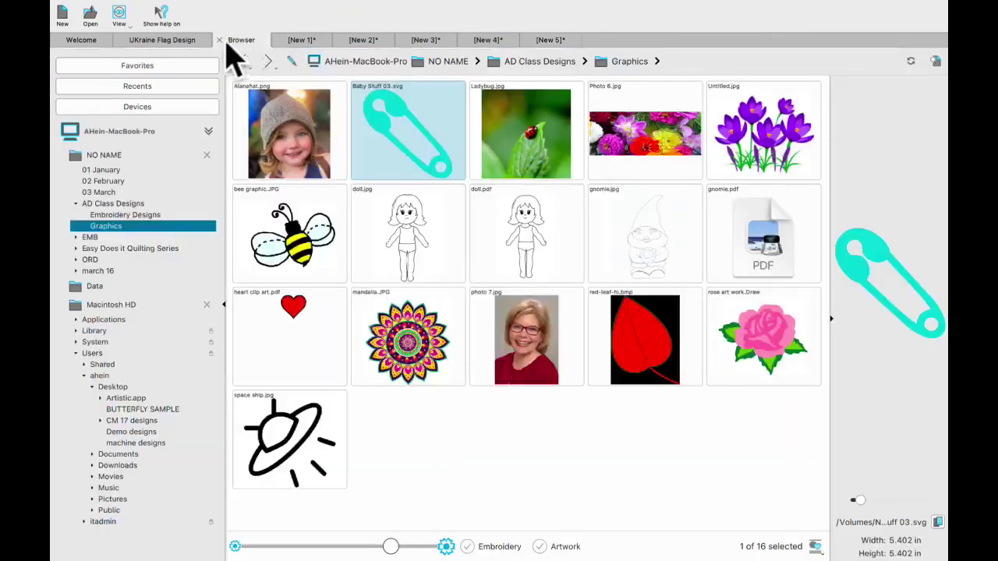
left_click(63, 12)
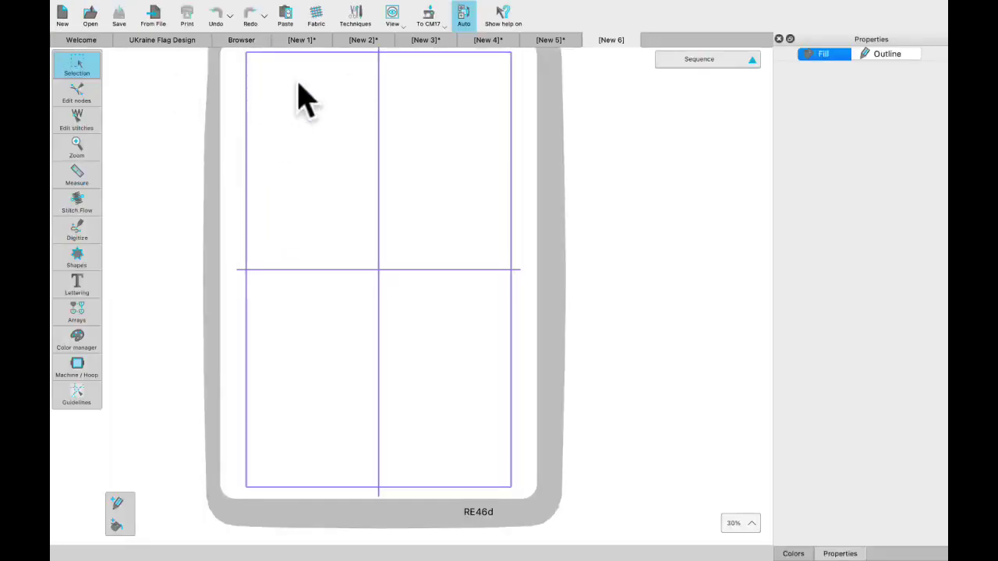
mouse_move(306, 15)
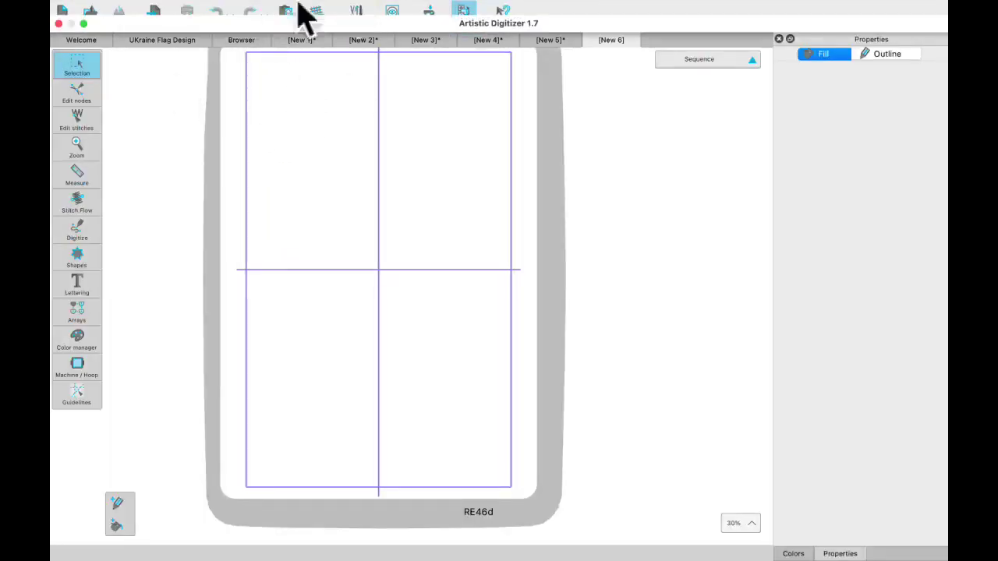
left_click(222, 10)
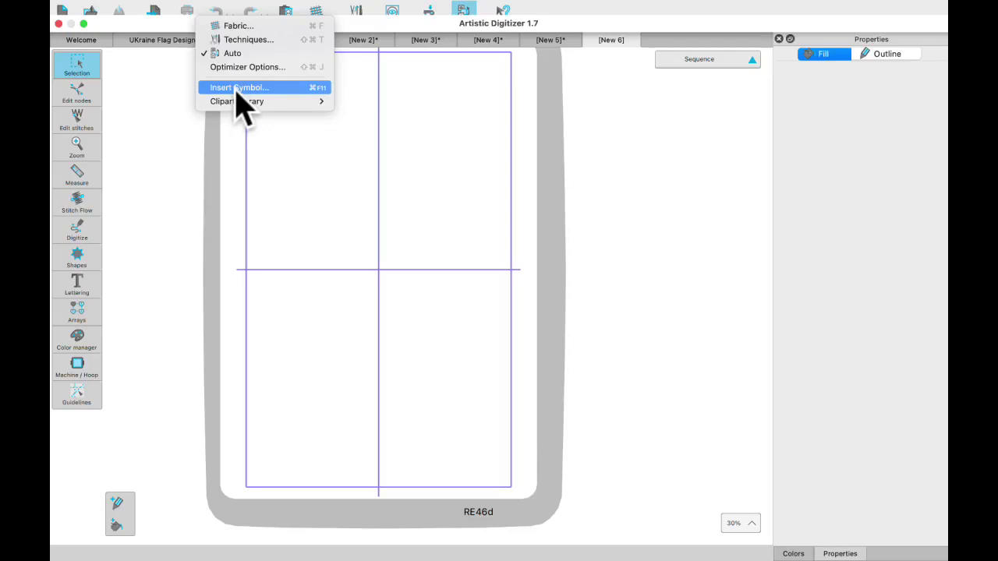
mouse_move(230, 104)
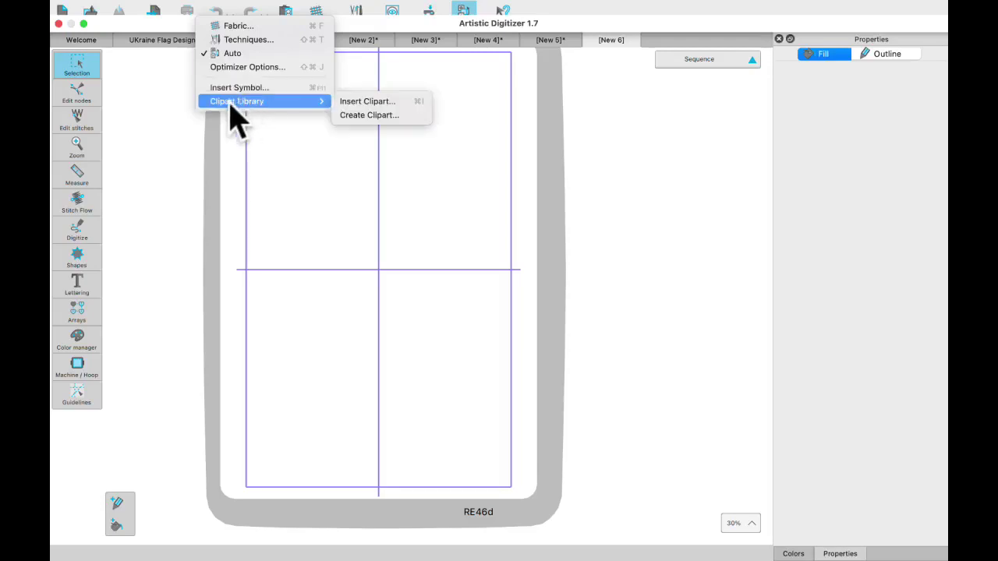
left_click(368, 101)
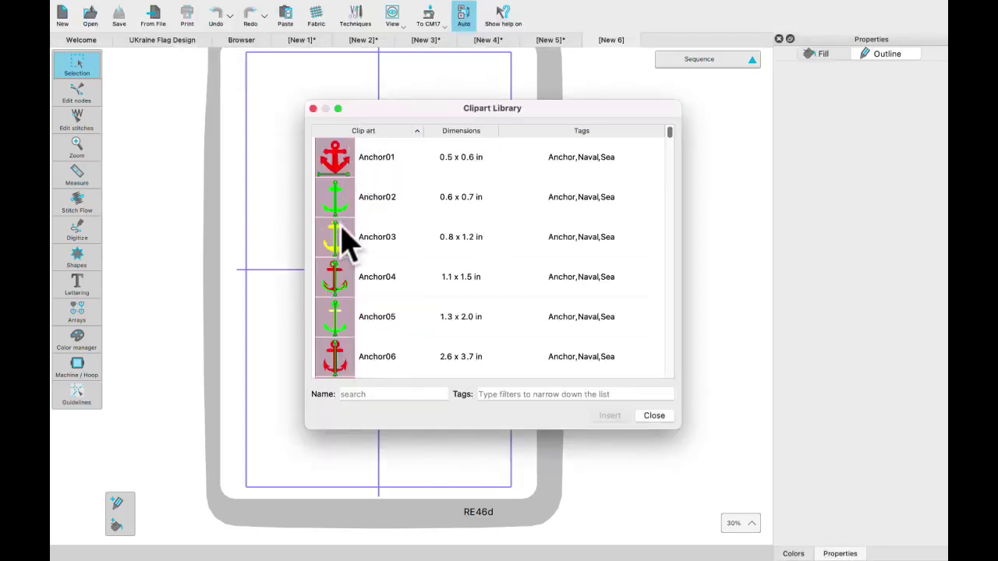
Insert the Bee clipart at about 7.7 by 7.8 in and move it onto the hoop's vertical centre line
scroll(341, 228, "down", 20)
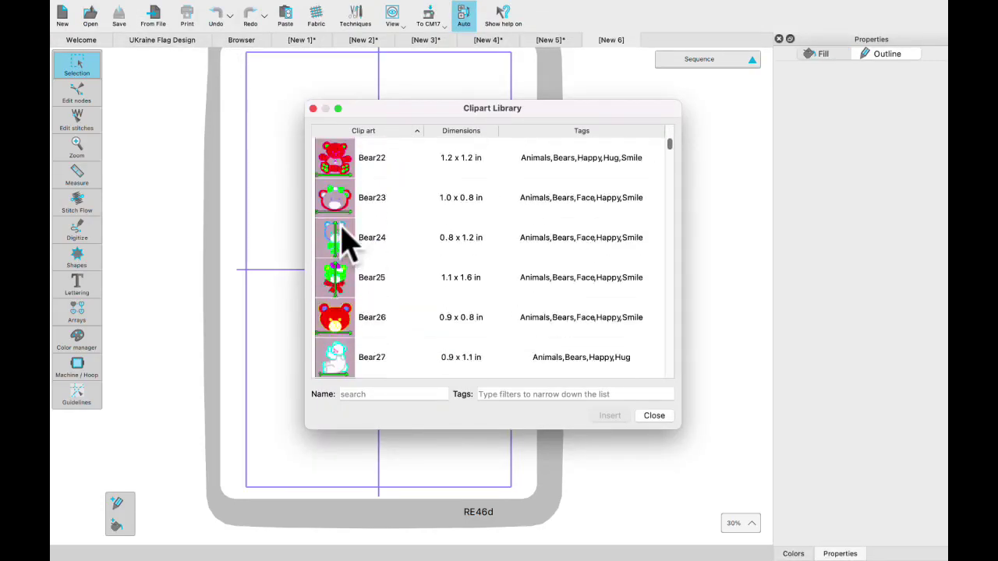
scroll(343, 242, "down", 10)
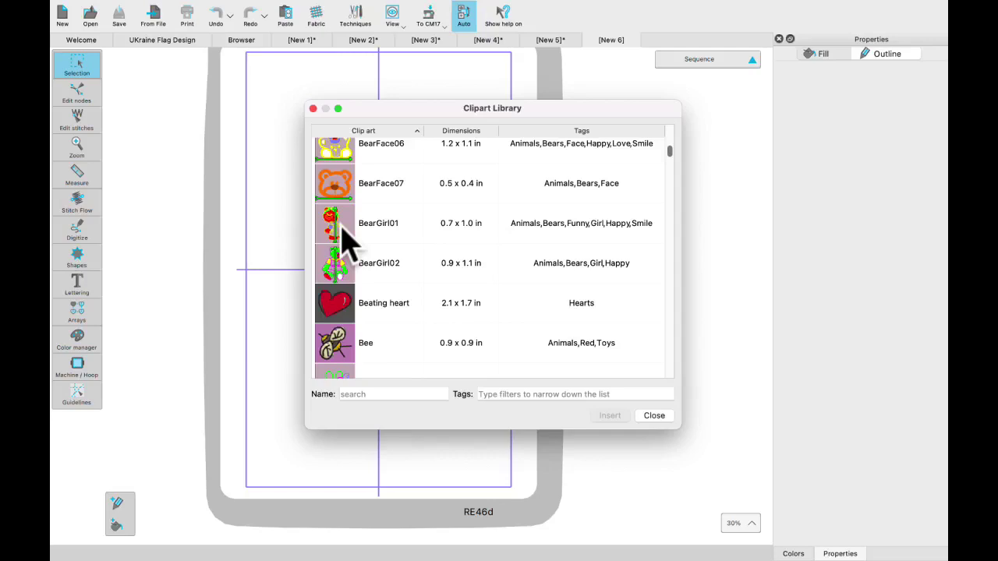
left_click(340, 343)
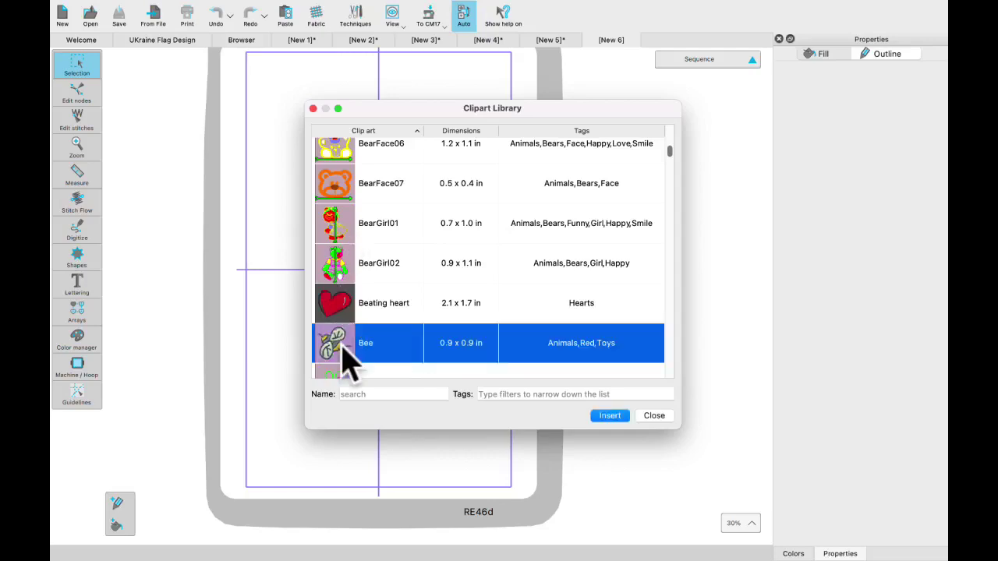
left_click(610, 419)
left_click_drag(277, 314, 364, 150)
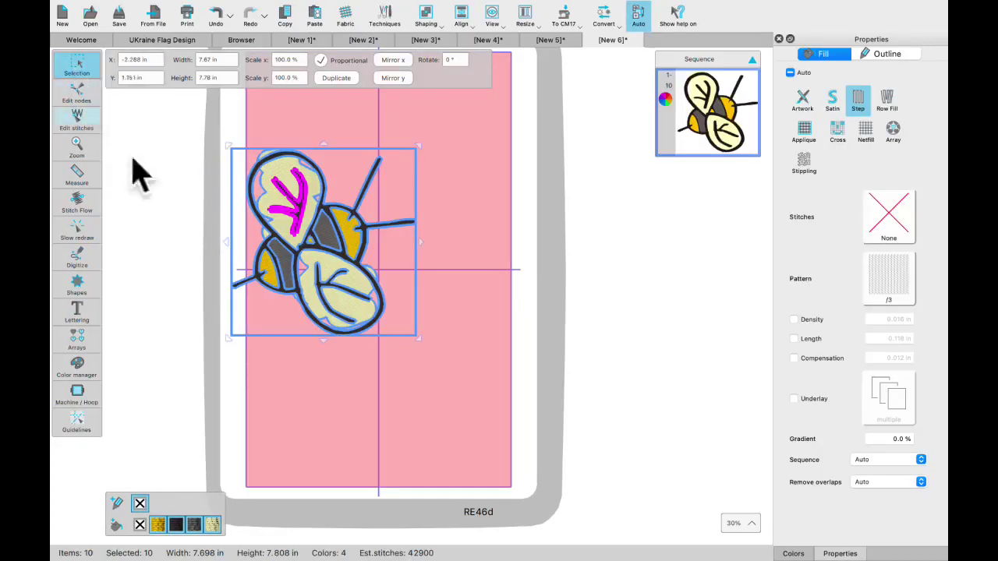
left_click_drag(304, 253, 355, 249)
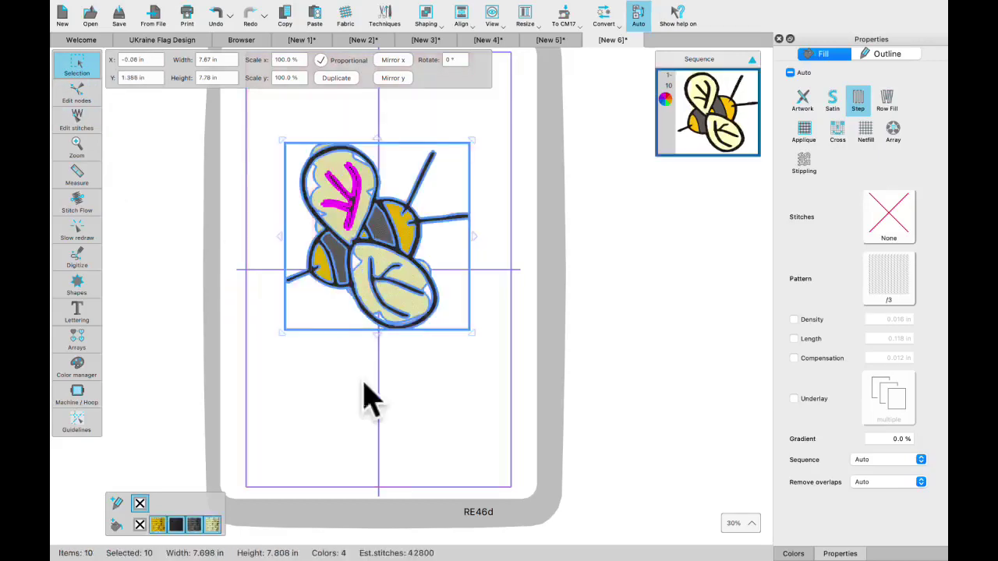
left_click(366, 399)
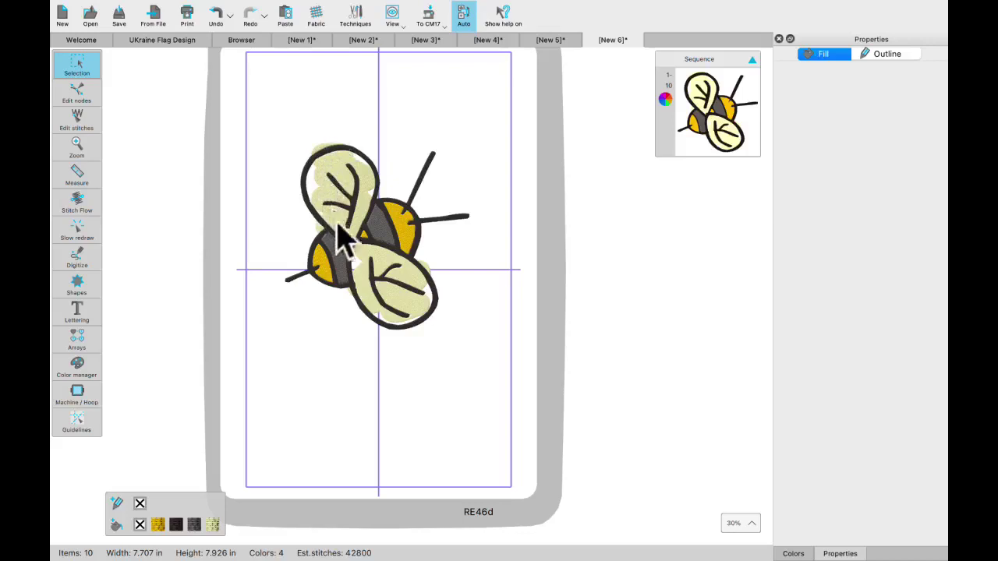
Ungroup the bee and remove the cream fill from its upper wing
left_click(339, 184)
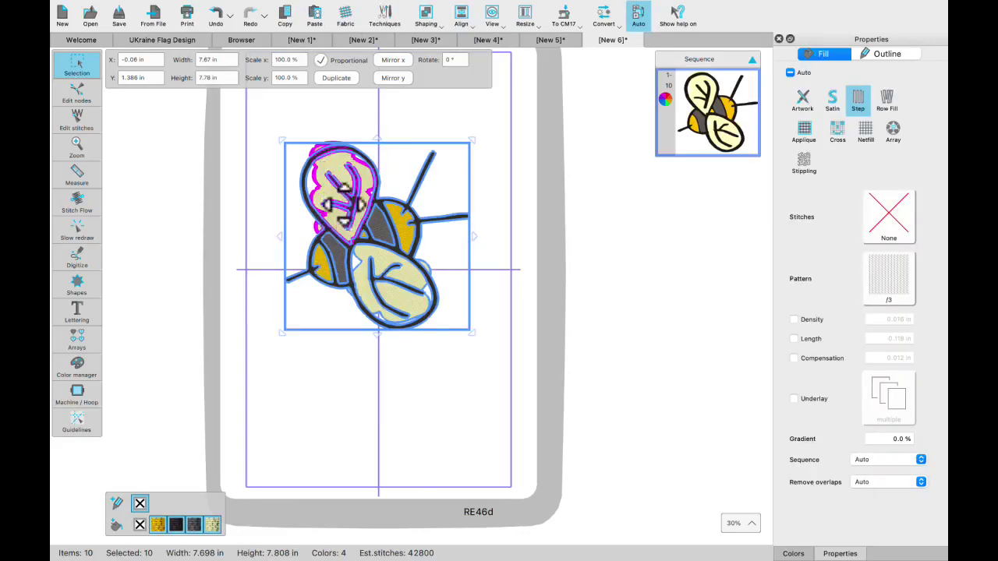
right_click(336, 194)
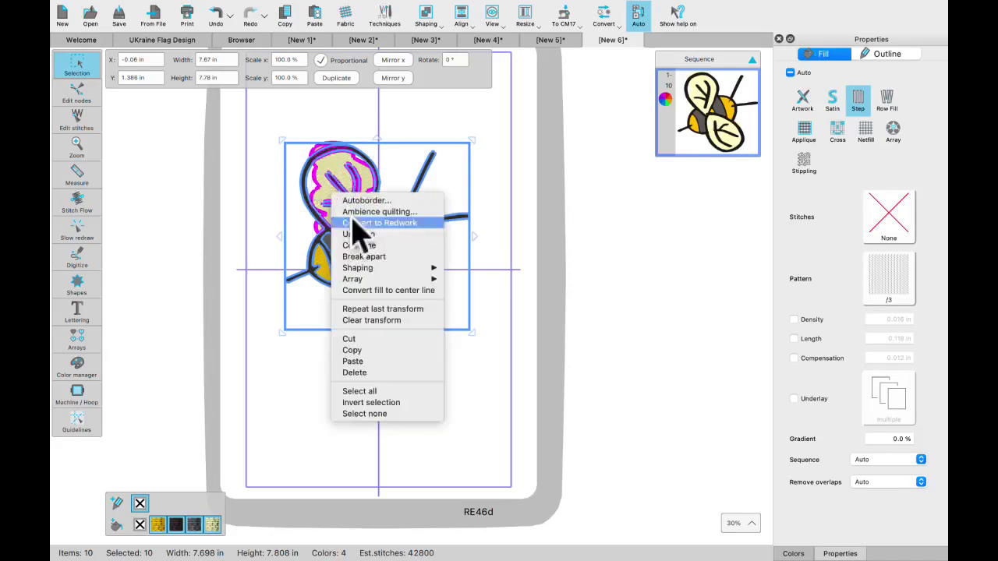
left_click(330, 366)
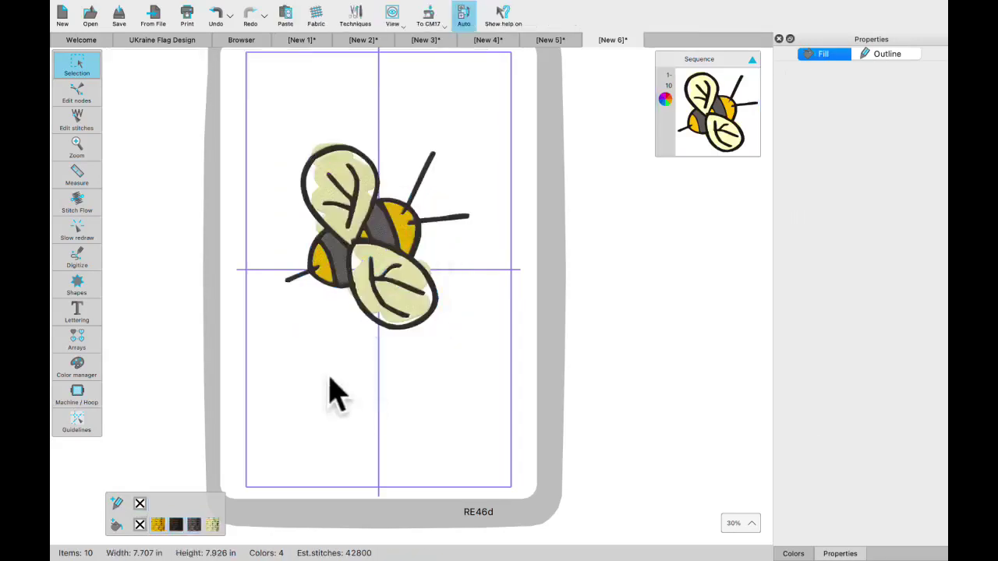
left_click(337, 180)
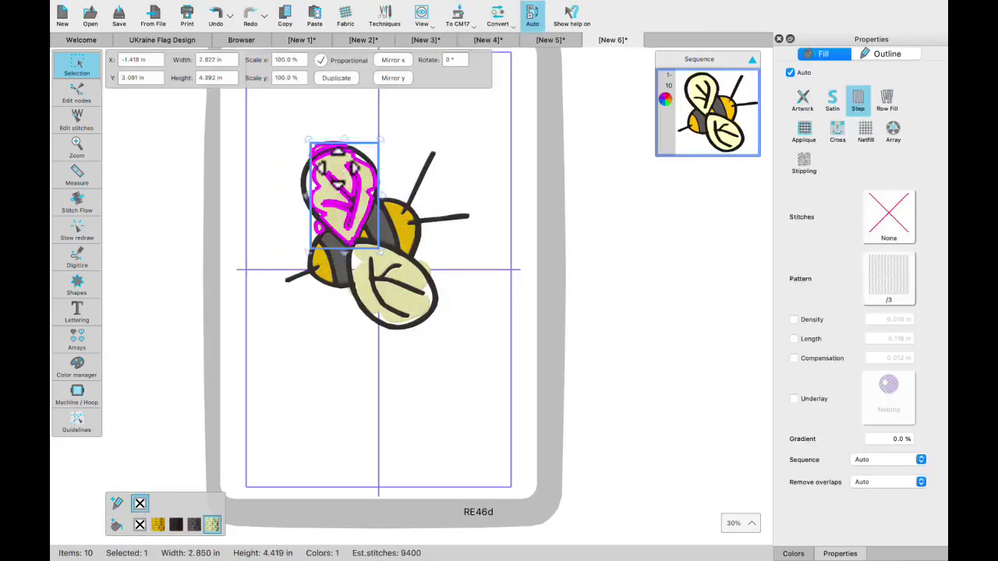
left_click(140, 525)
left_click(296, 439)
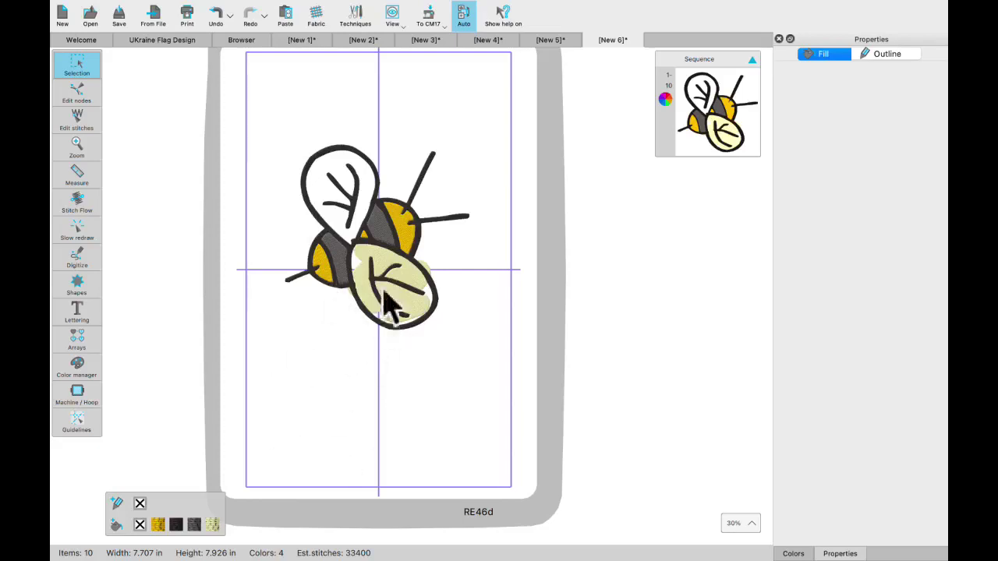
Center the bee design to the hoop and change the Janome CM17 hoop to RE20d
left_click(429, 22)
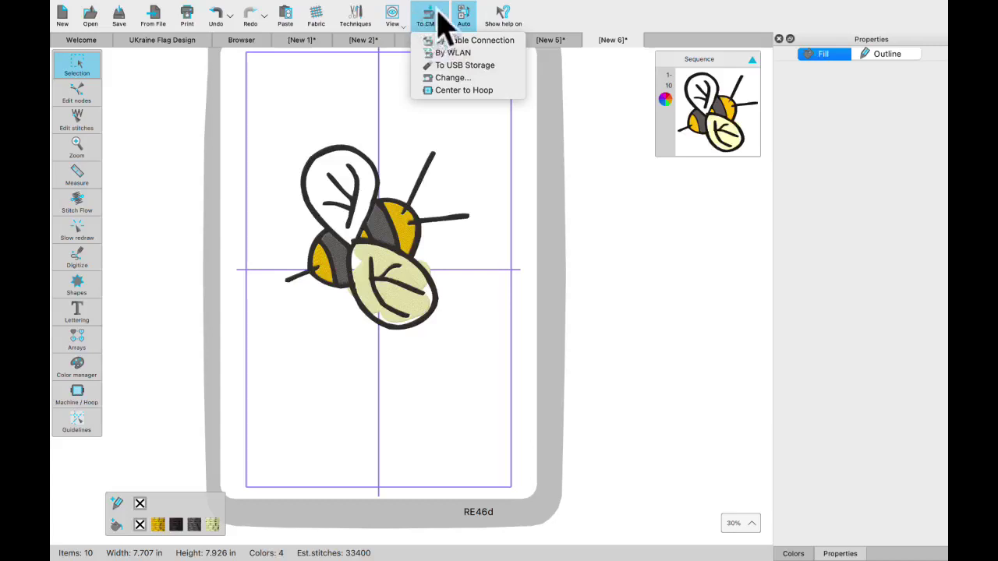
left_click(440, 91)
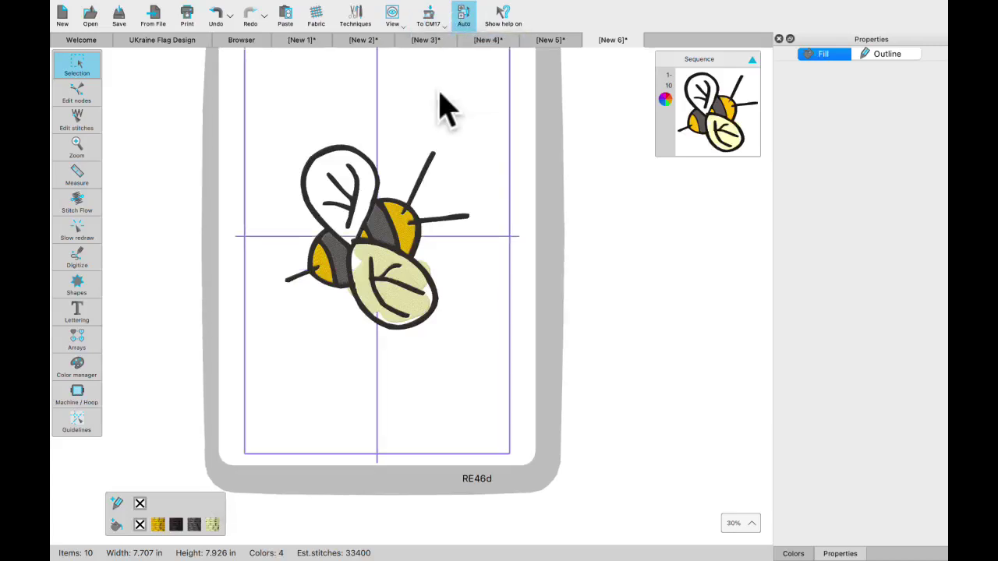
left_click(78, 393)
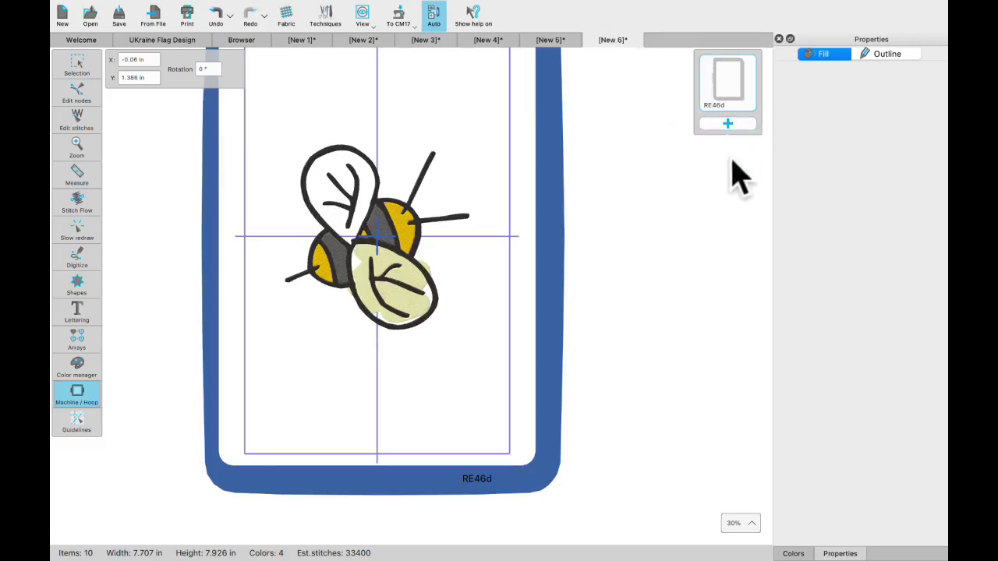
left_click(728, 85)
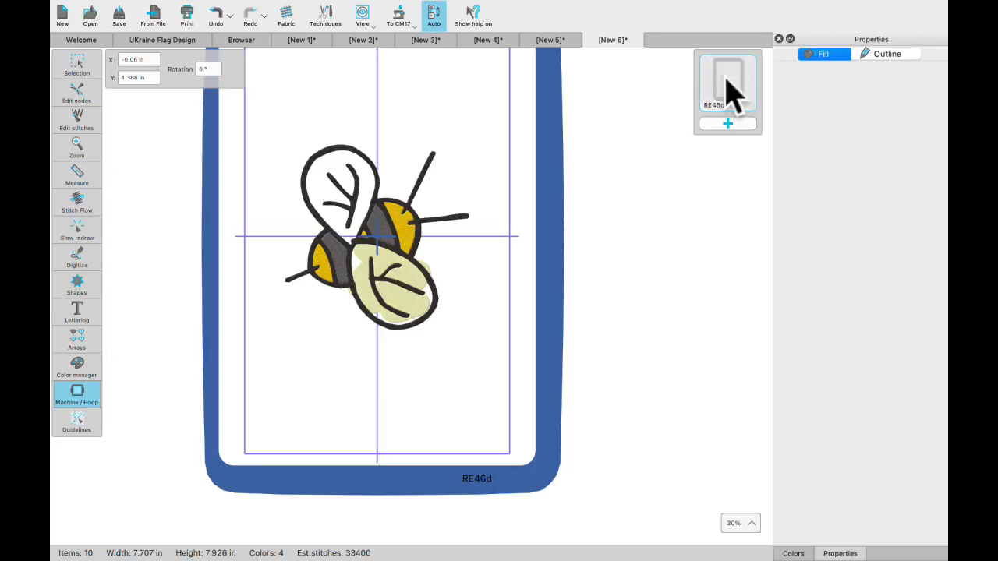
left_click(733, 90)
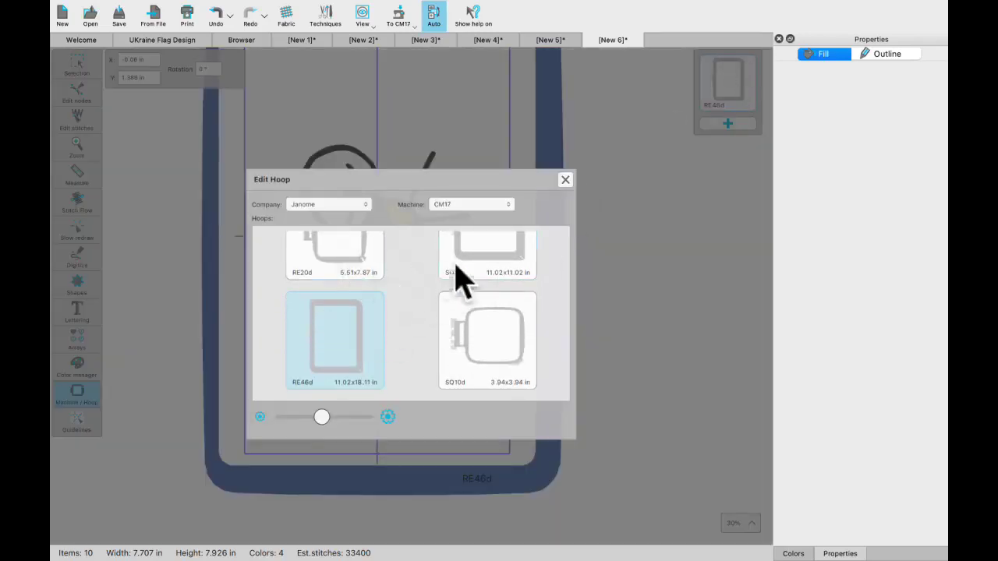
left_click(330, 253)
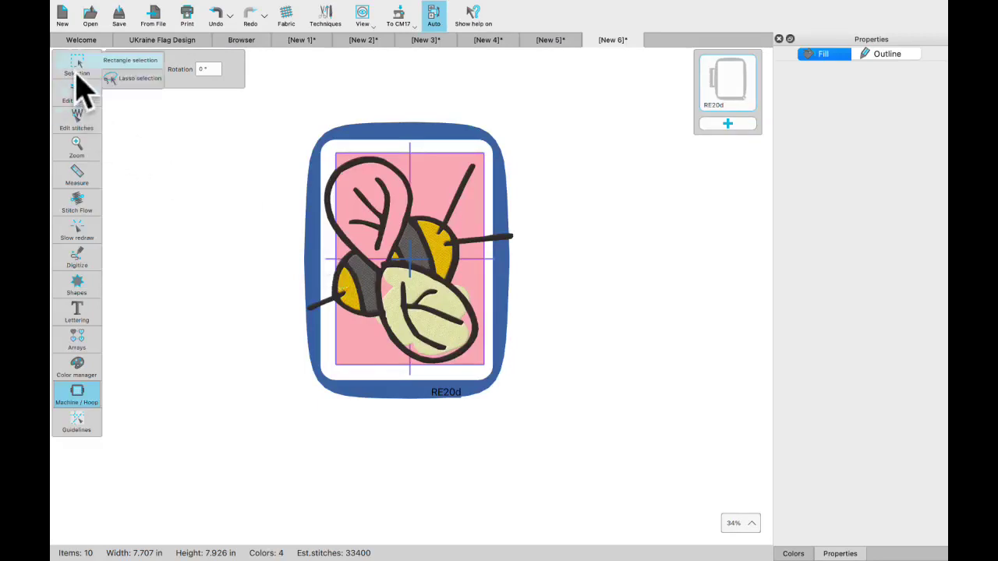
Select the whole bee and scale it down proportionally to about 4.6 by 4.7 in so it fits the hoop
left_click(76, 69)
left_click_drag(265, 103, 566, 457)
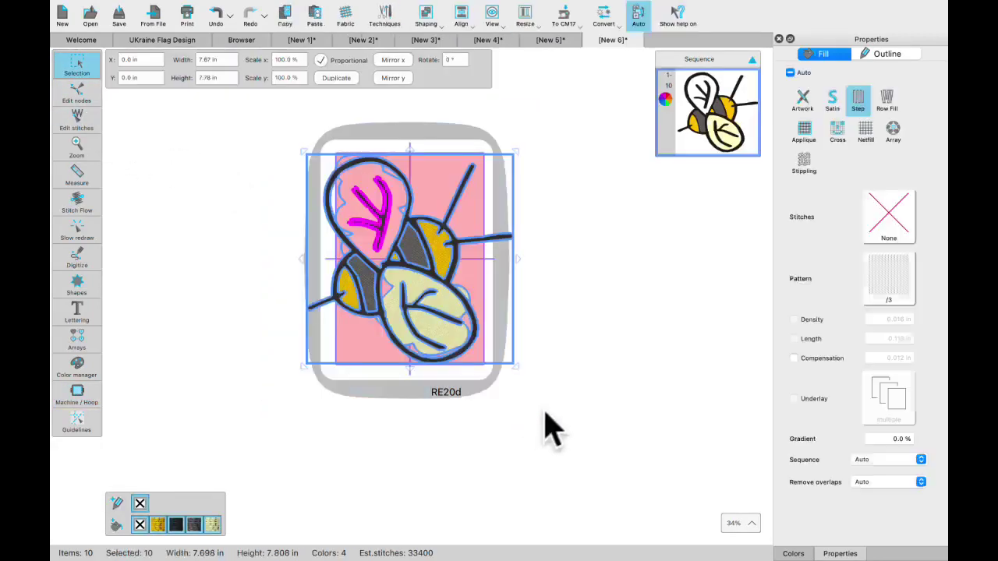
left_click_drag(308, 361, 352, 318)
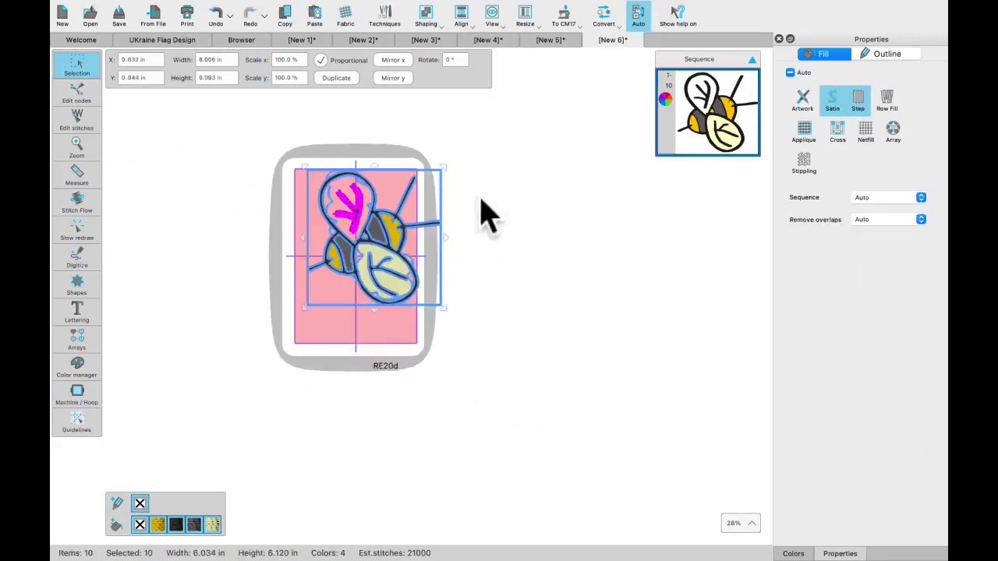
left_click_drag(437, 177, 409, 204)
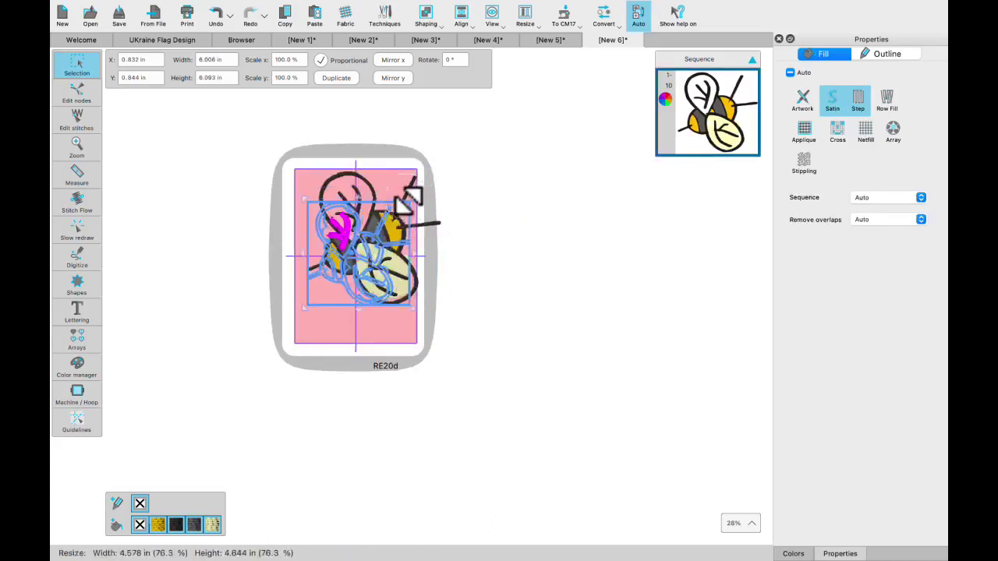
left_click(495, 242)
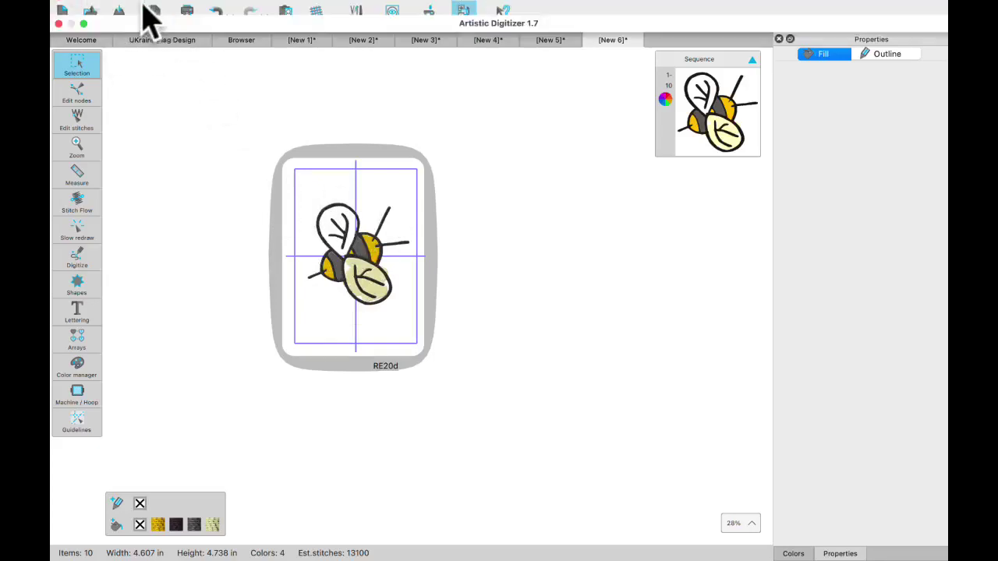
Save the design as bee1 in the Demo designs folder in the Design Files (*.Draw) format
left_click(138, 10)
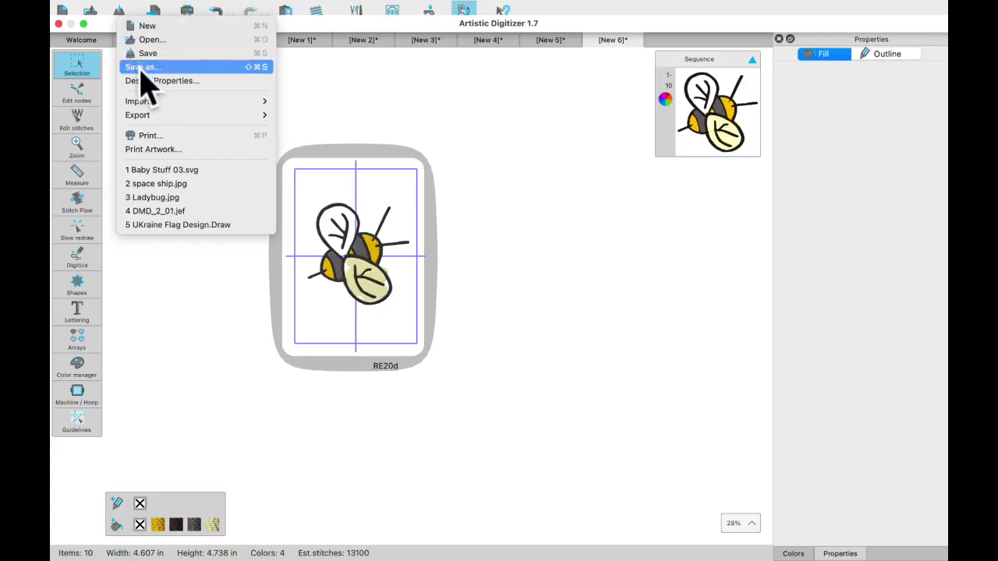
left_click(142, 70)
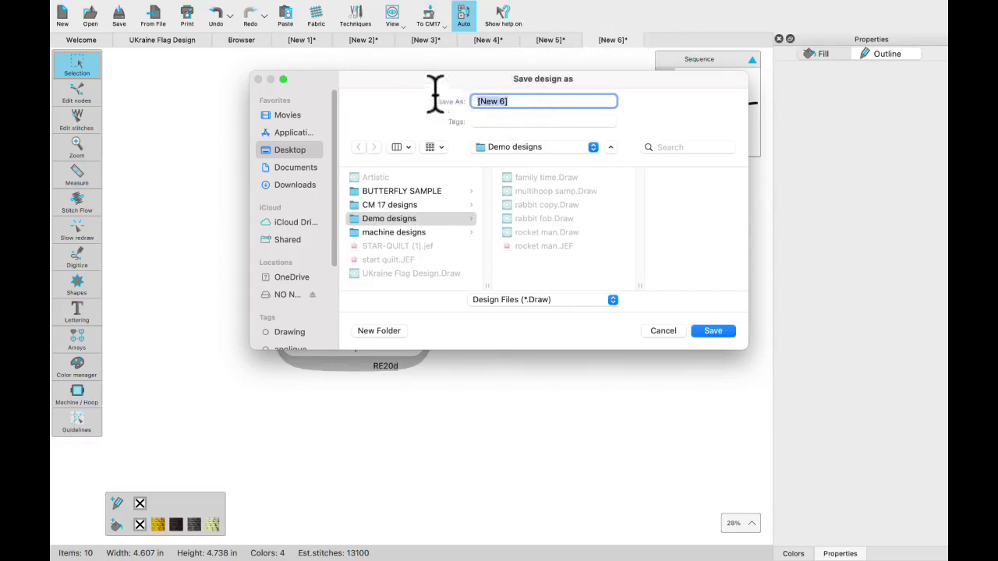
type("bee1")
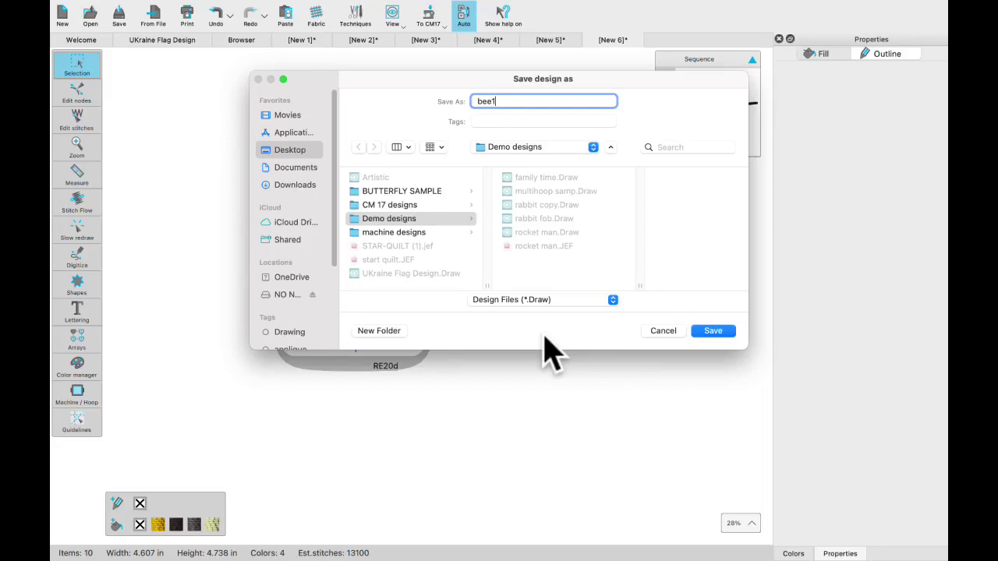
left_click(712, 332)
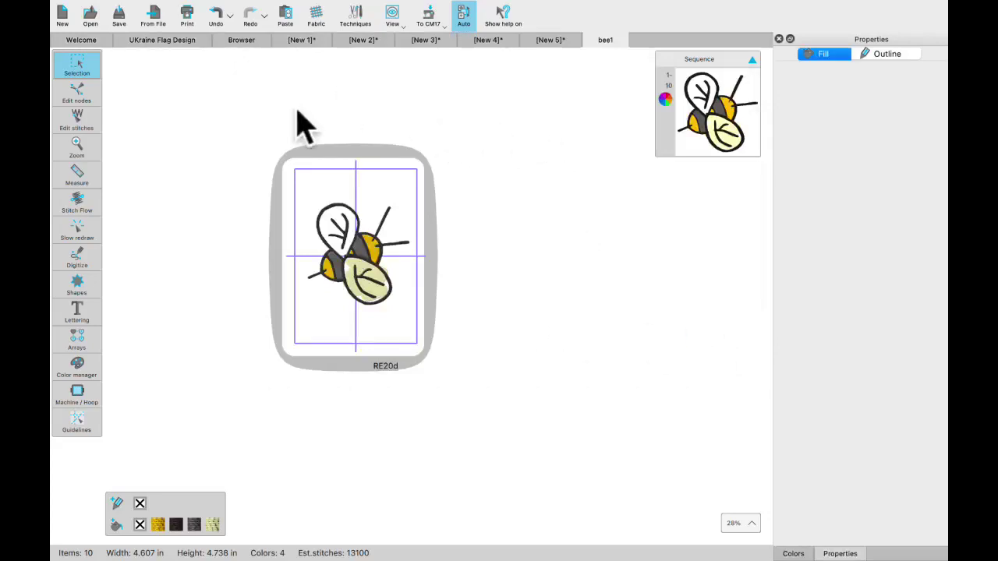
Start exporting bee1 to USB storage and open the Embf folder inside EMB on the NO NAME drive
left_click(433, 15)
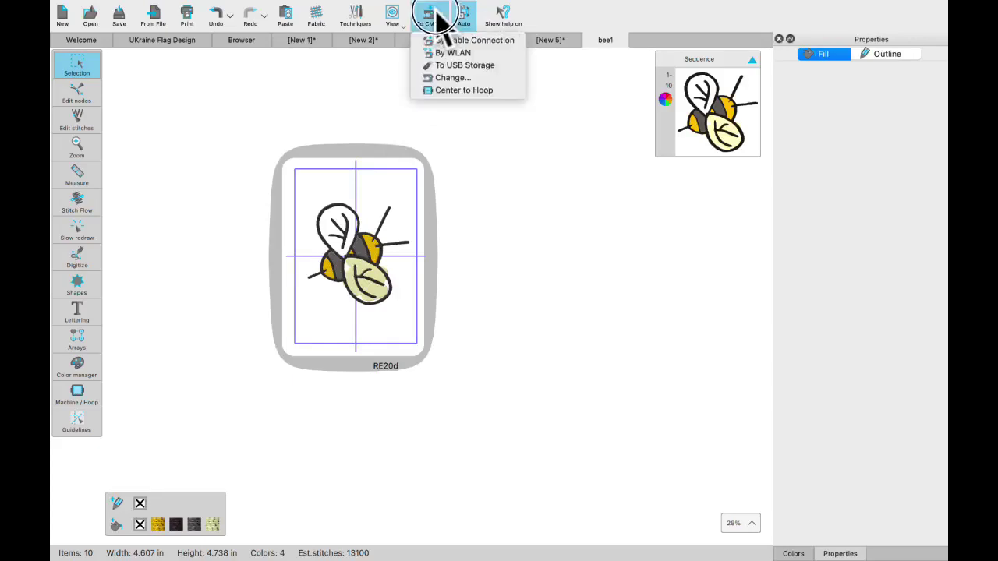
left_click(467, 67)
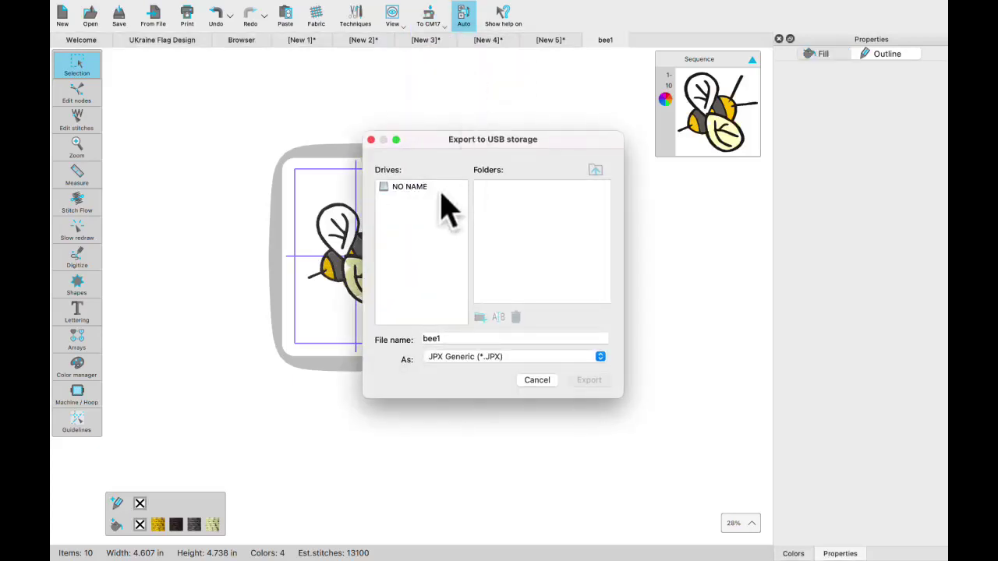
left_click(410, 194)
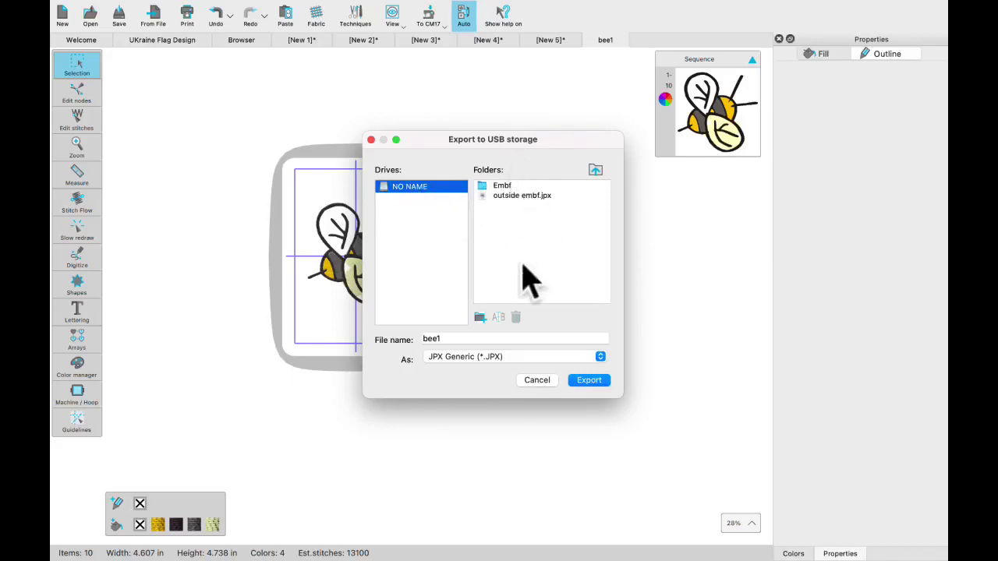
left_click(597, 172)
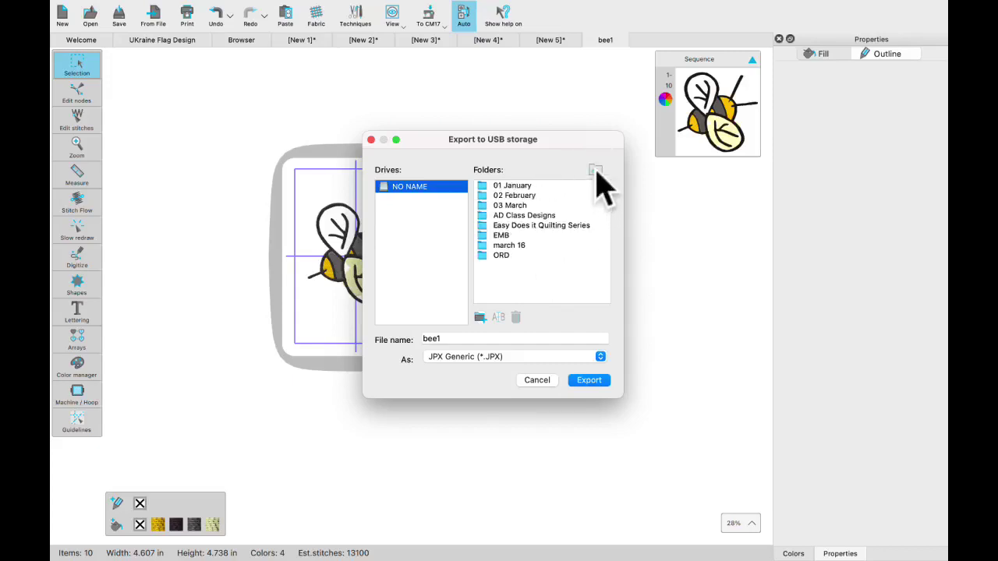
left_click(503, 235)
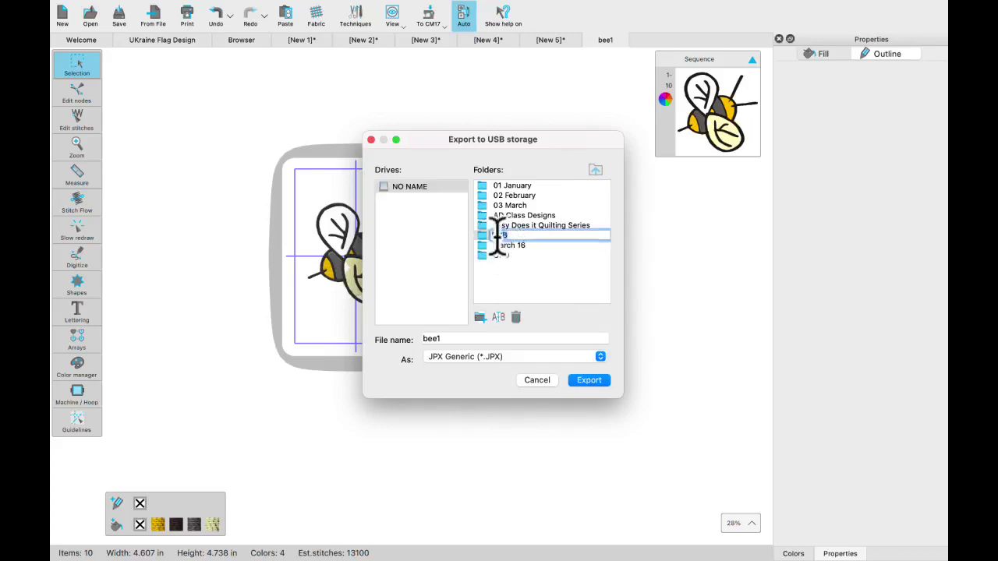
double_click(499, 237)
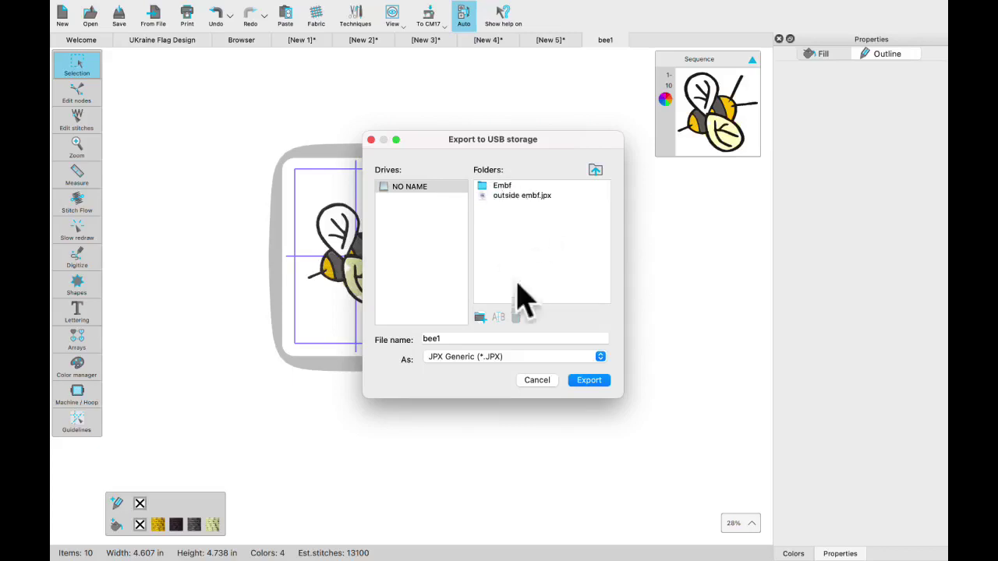
double_click(502, 187)
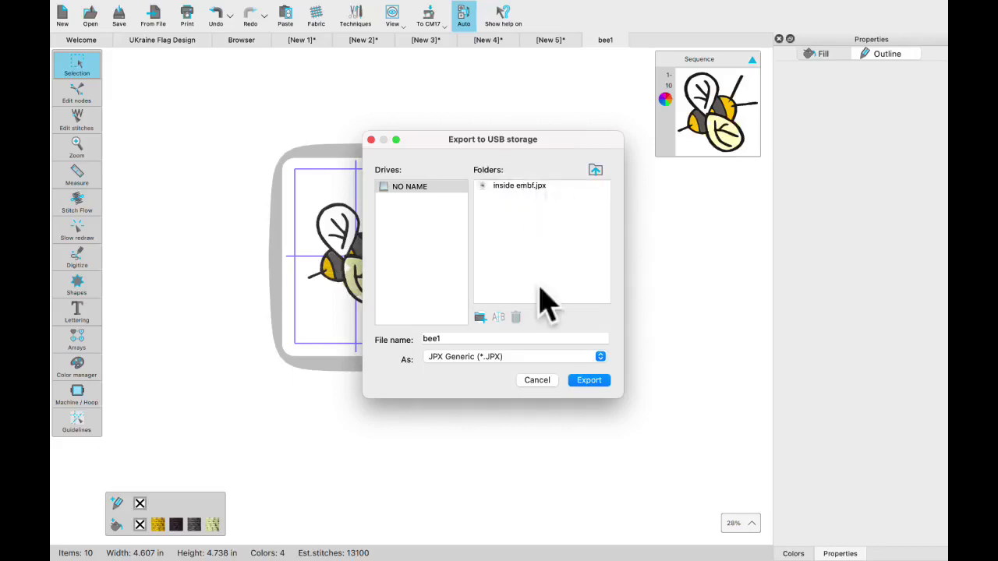
Set the export format to JEF Generic (*.JEF) and export bee1 to the chosen USB folder
left_click(600, 359)
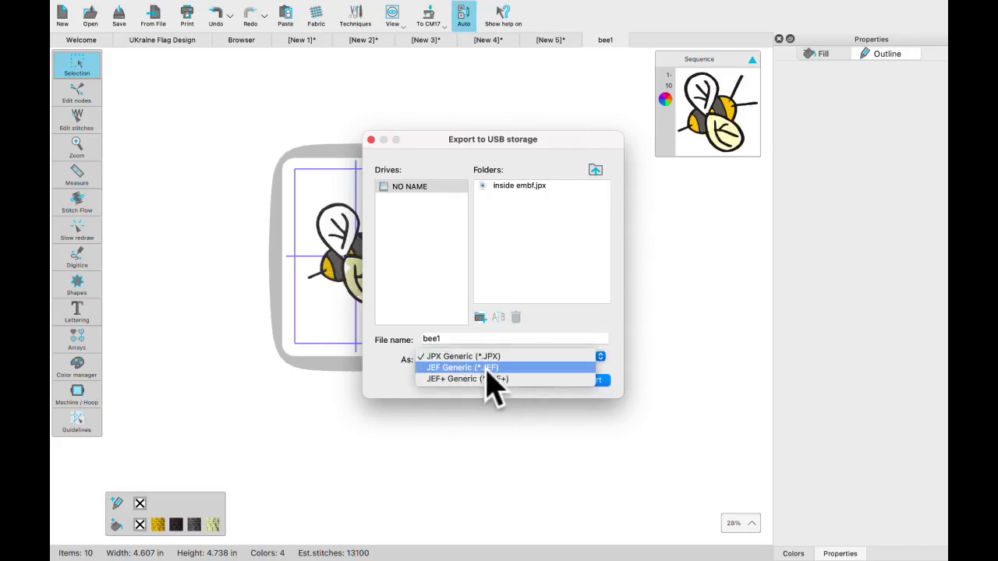
left_click(577, 371)
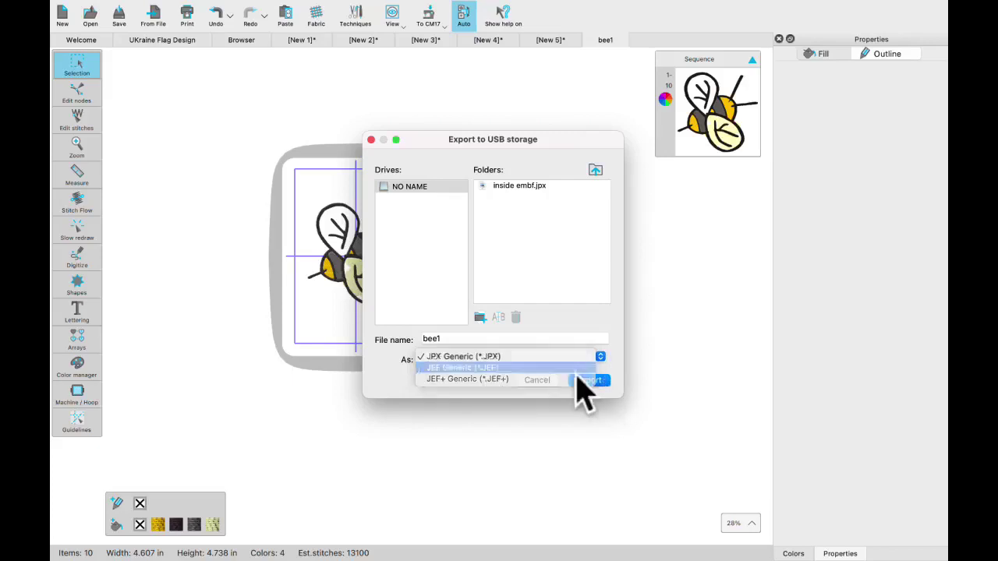
left_click(594, 380)
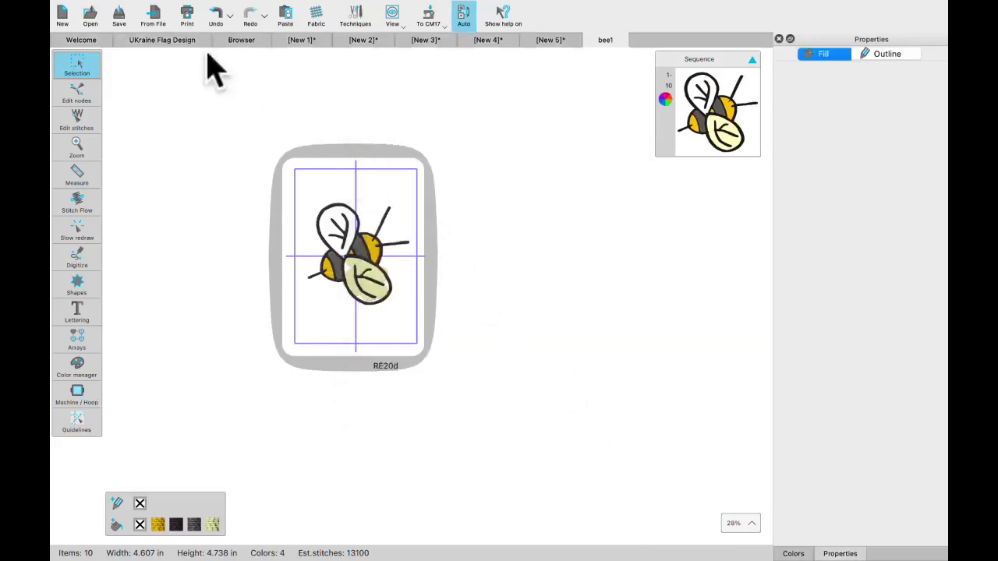
Save a copy of bee1 in the Demo designs folder as a JEF Generic (*.JEF) file
mouse_move(195, 7)
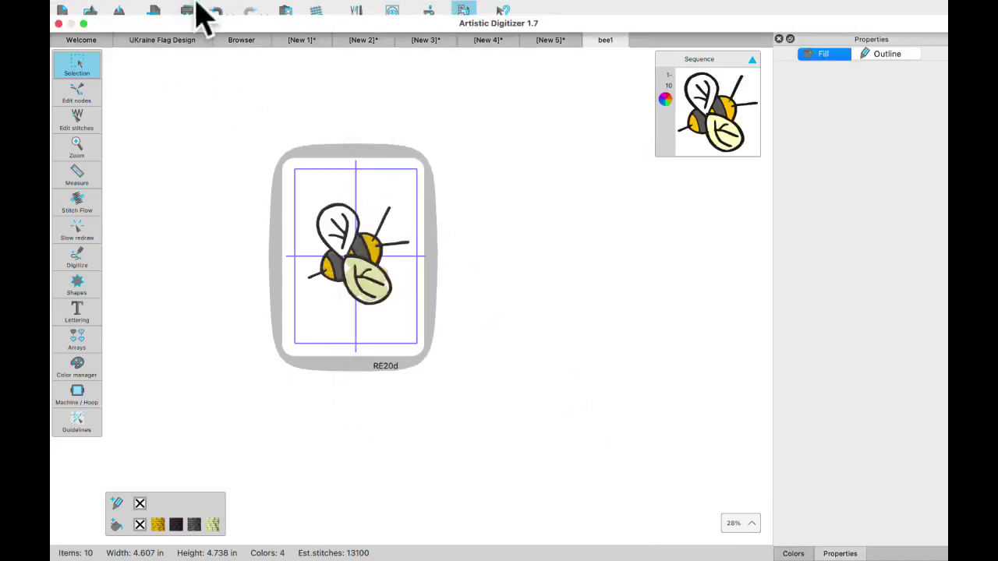
left_click(133, 11)
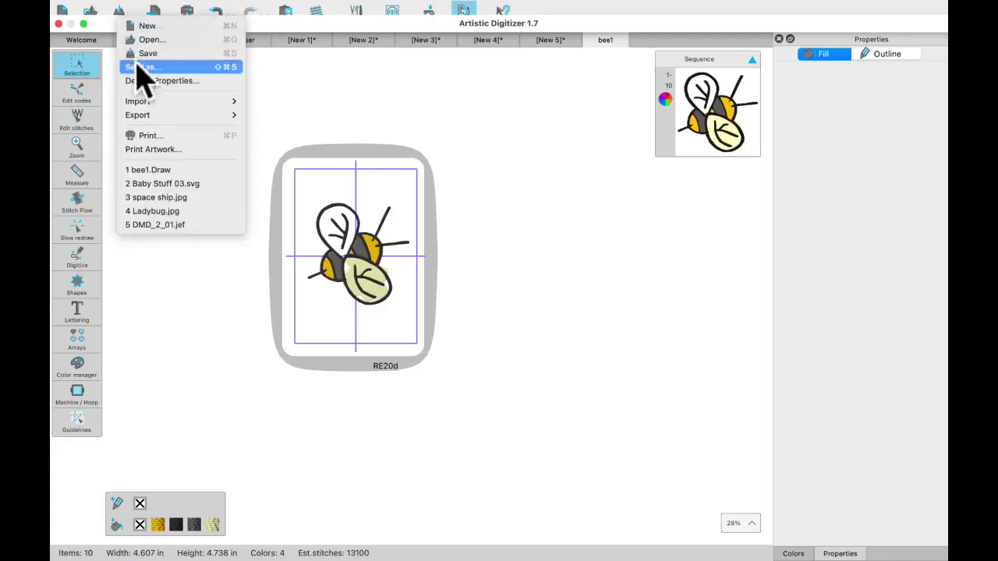
left_click(139, 68)
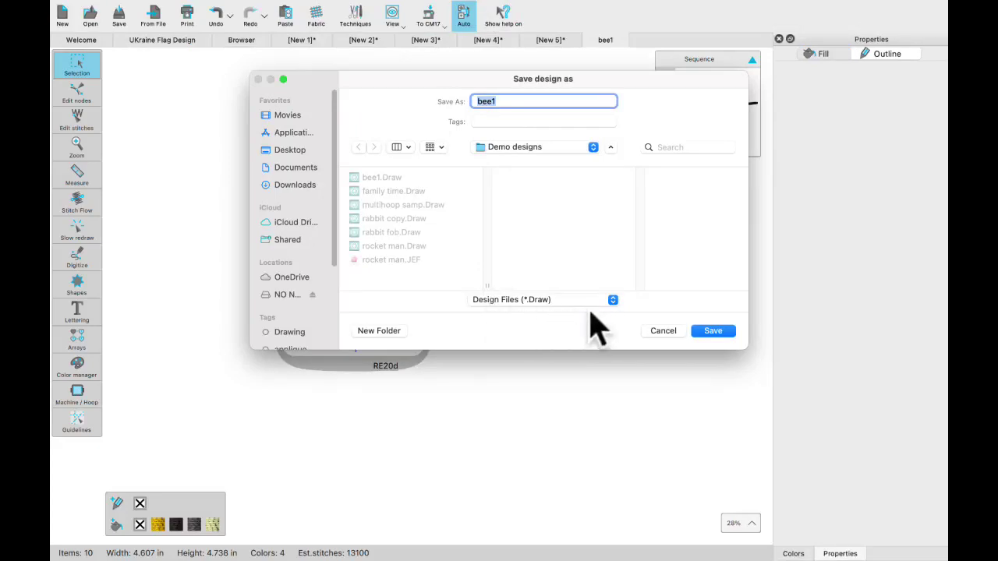
left_click(613, 301)
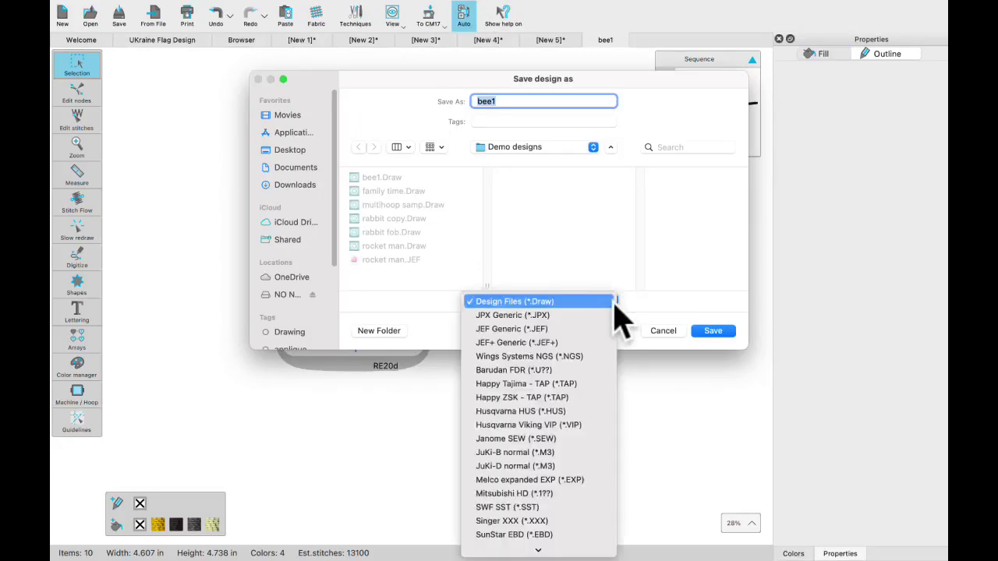
left_click(557, 331)
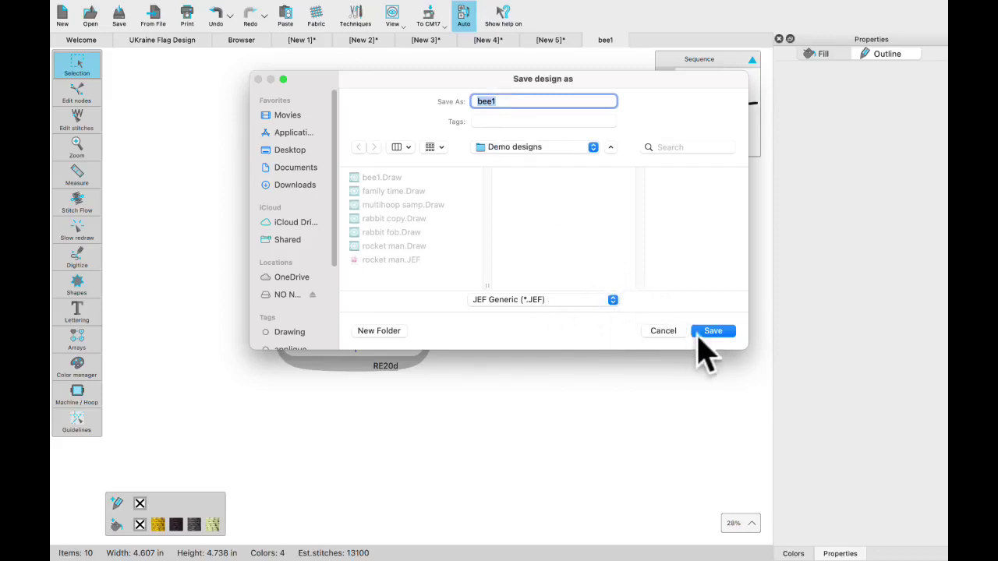
left_click(713, 330)
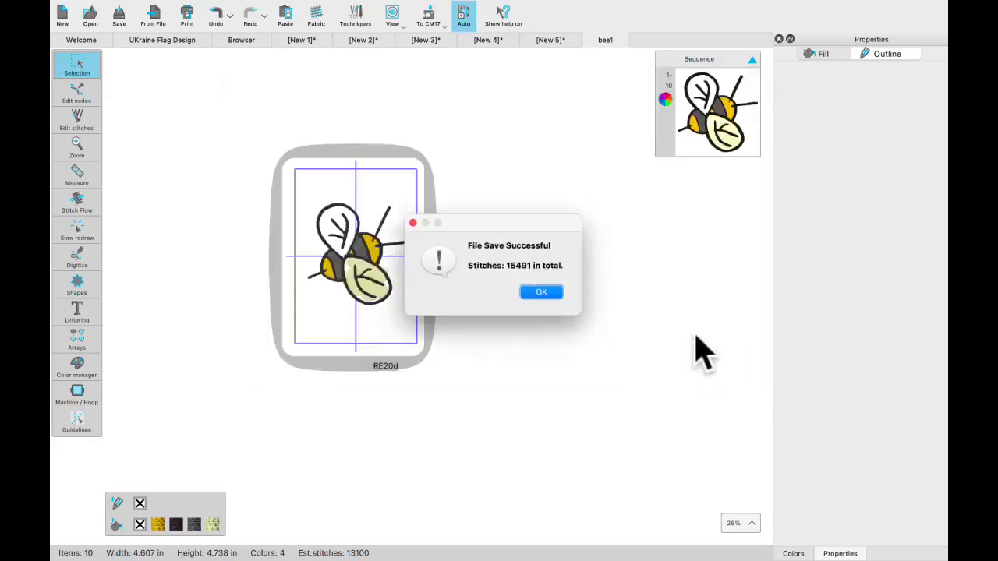
left_click(545, 294)
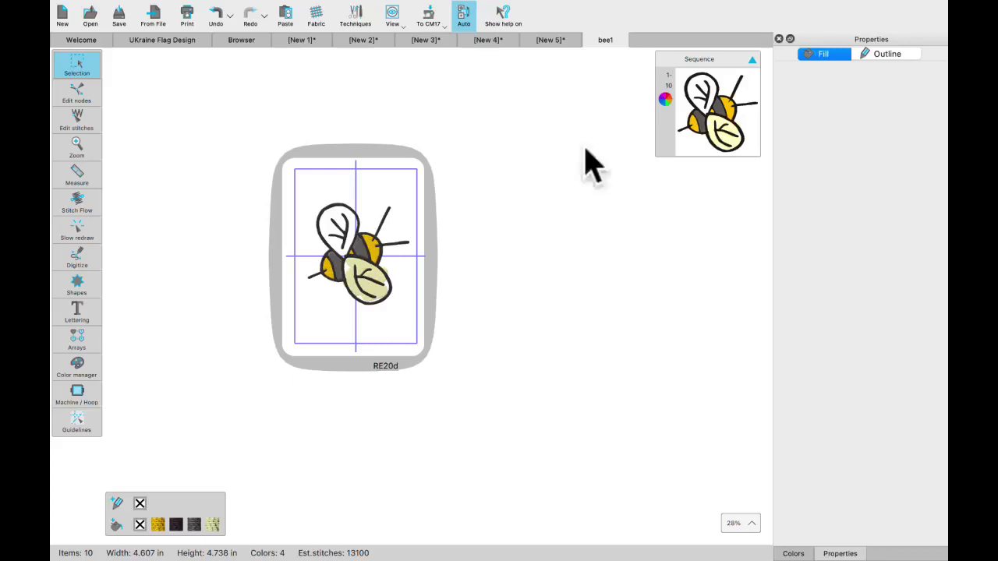
mouse_move(600, 2)
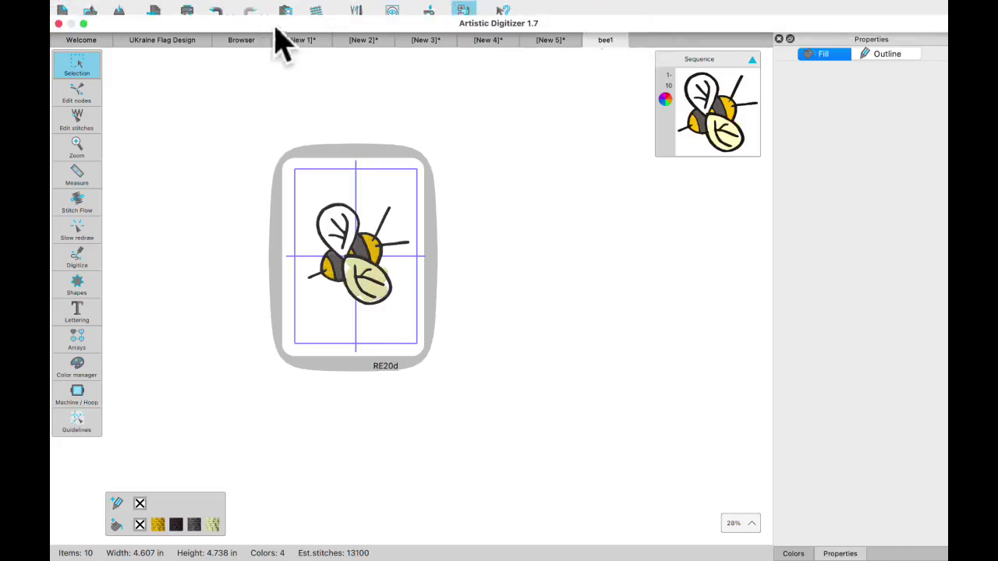